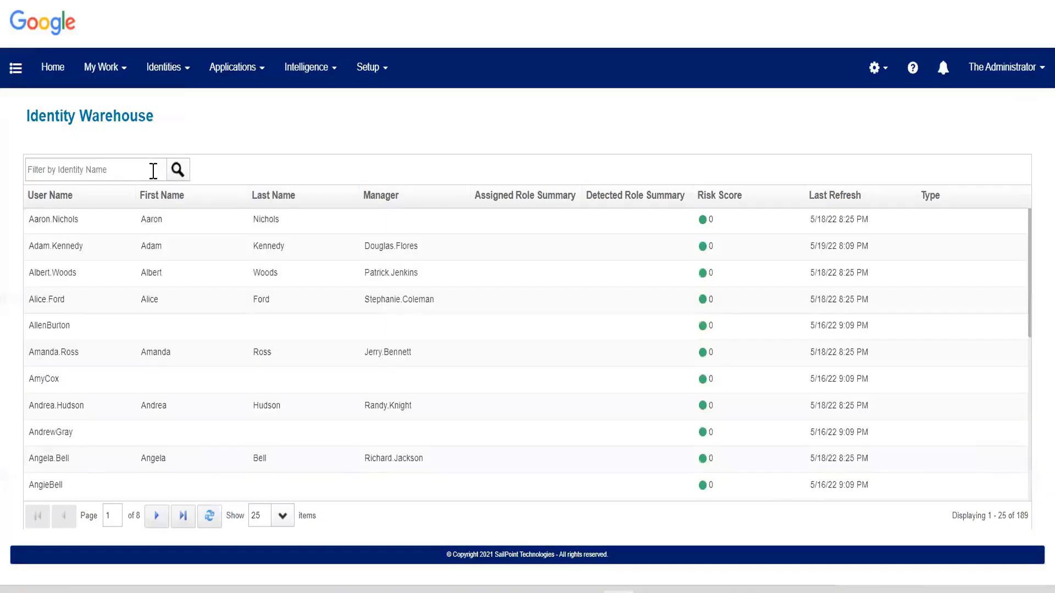
Search the Identity Warehouse for "test" and open the matching identity.
{"action": "left_click", "coordinate": [154, 171]}
{"action": "type", "text": "te"}
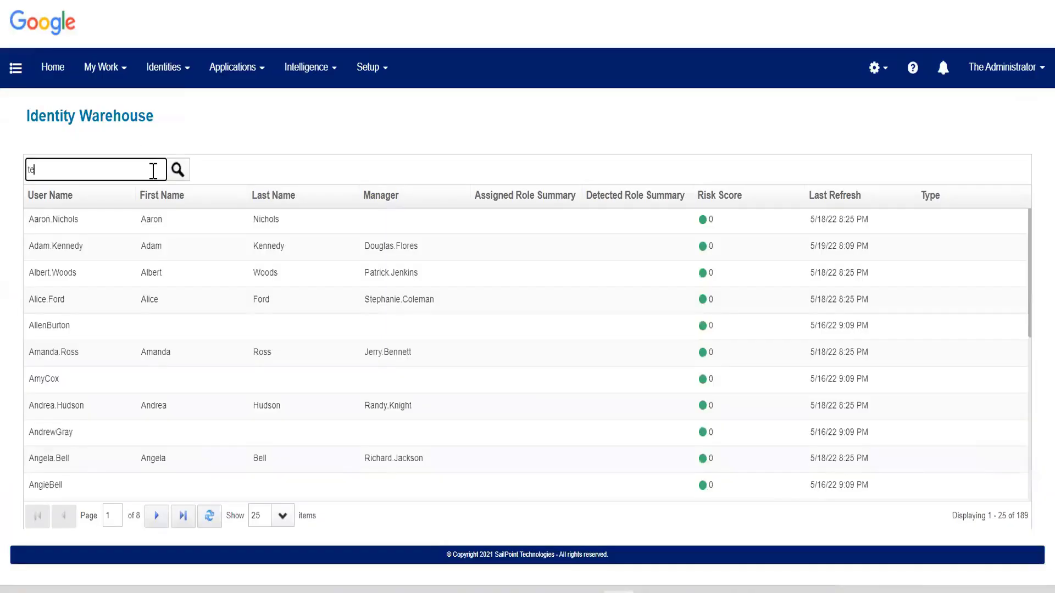
{"action": "type", "text": "st"}
{"action": "key", "text": "Return"}
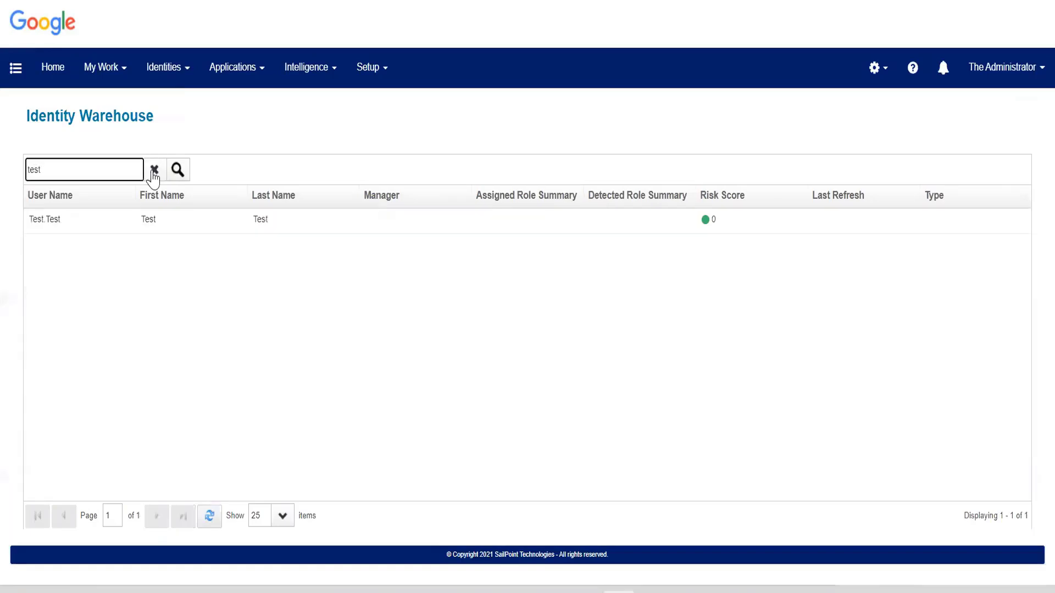
{"action": "left_click", "coordinate": [223, 231]}
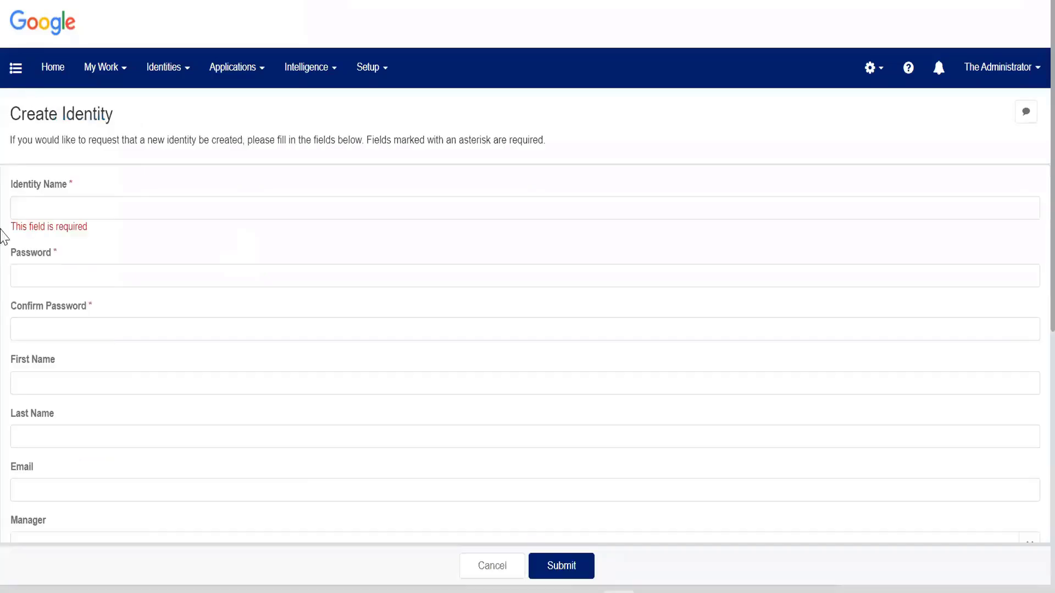
Go to View Identity, discarding the unsaved new-identity form, and open the details of the second listed identity.
{"action": "left_click", "coordinate": [11, 77]}
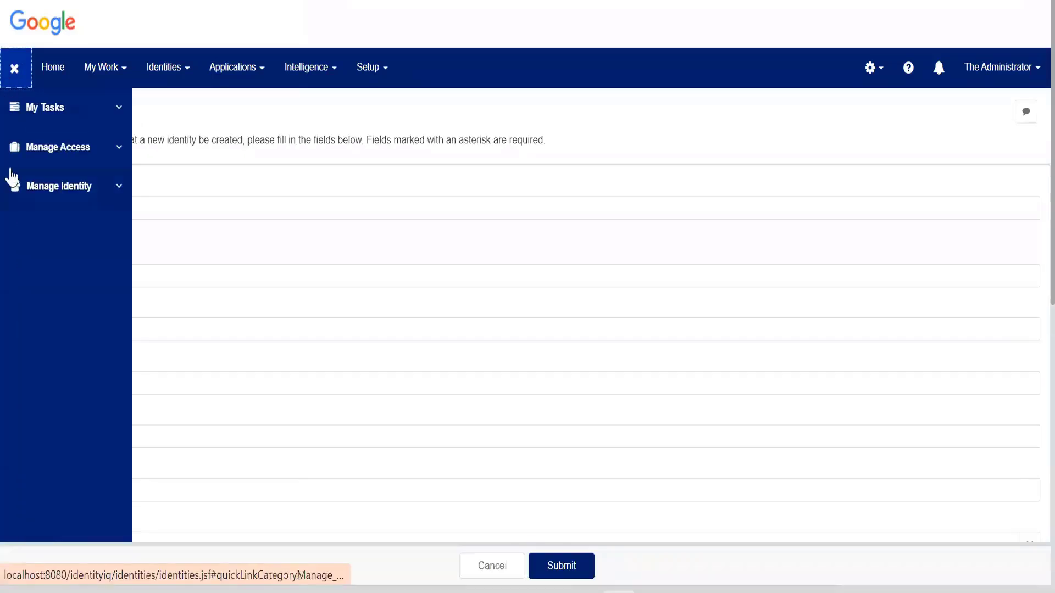
{"action": "left_click", "coordinate": [16, 184]}
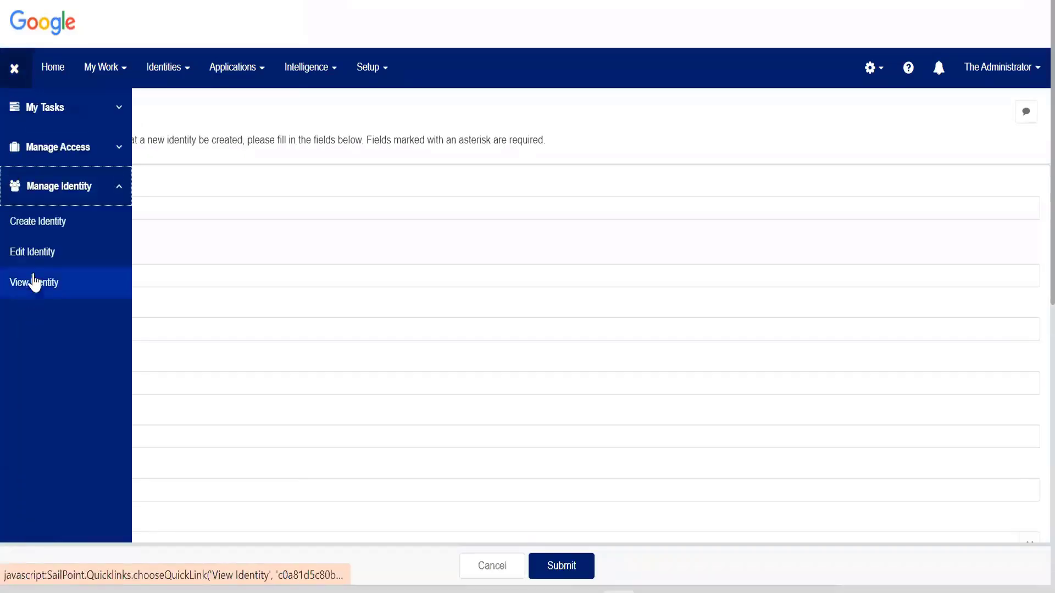
{"action": "left_click", "coordinate": [36, 285]}
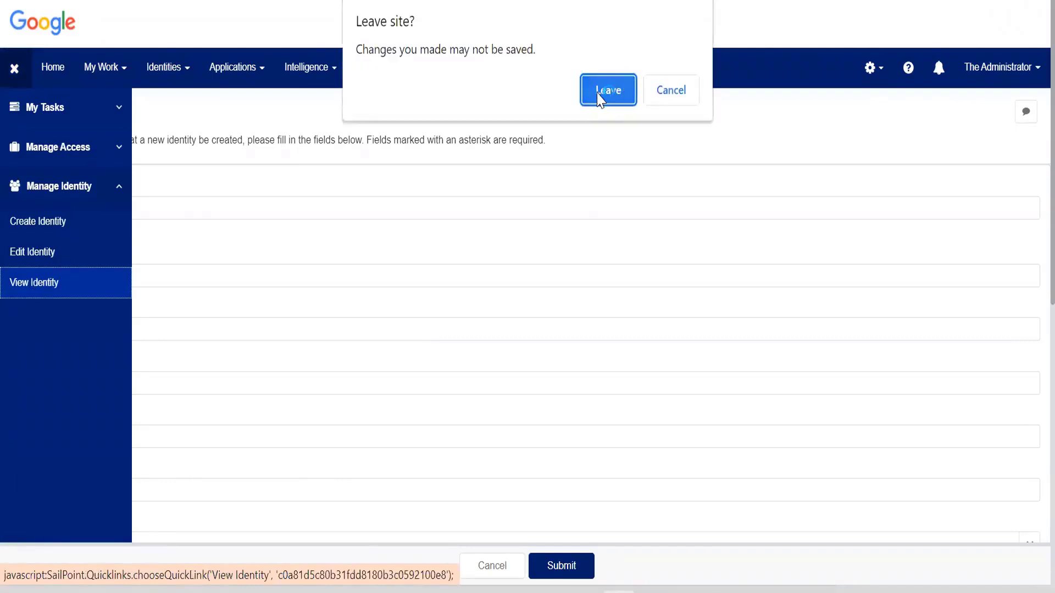
{"action": "left_click", "coordinate": [608, 89]}
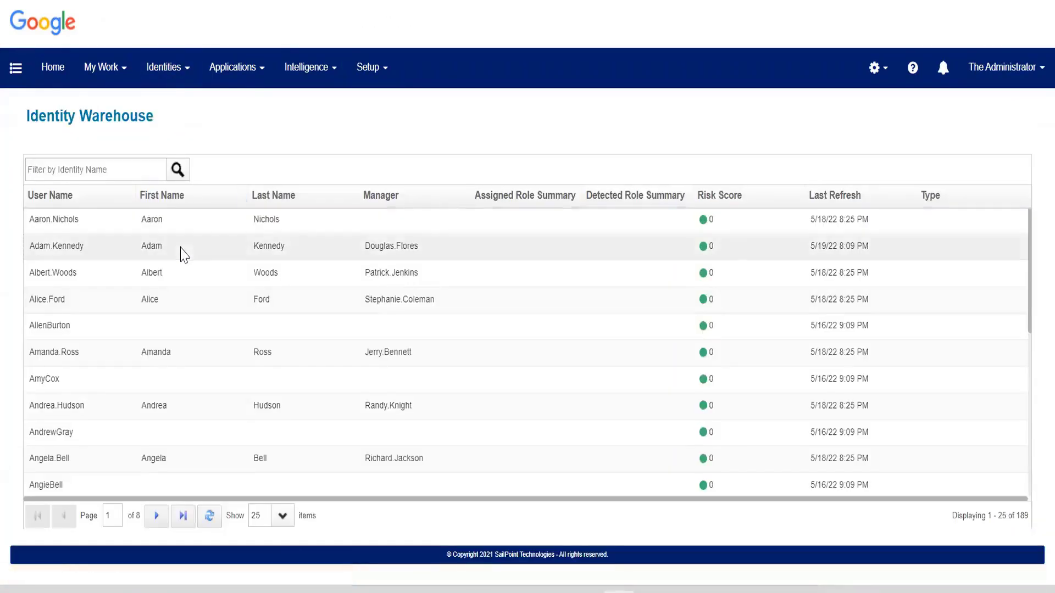
{"action": "left_click", "coordinate": [181, 250]}
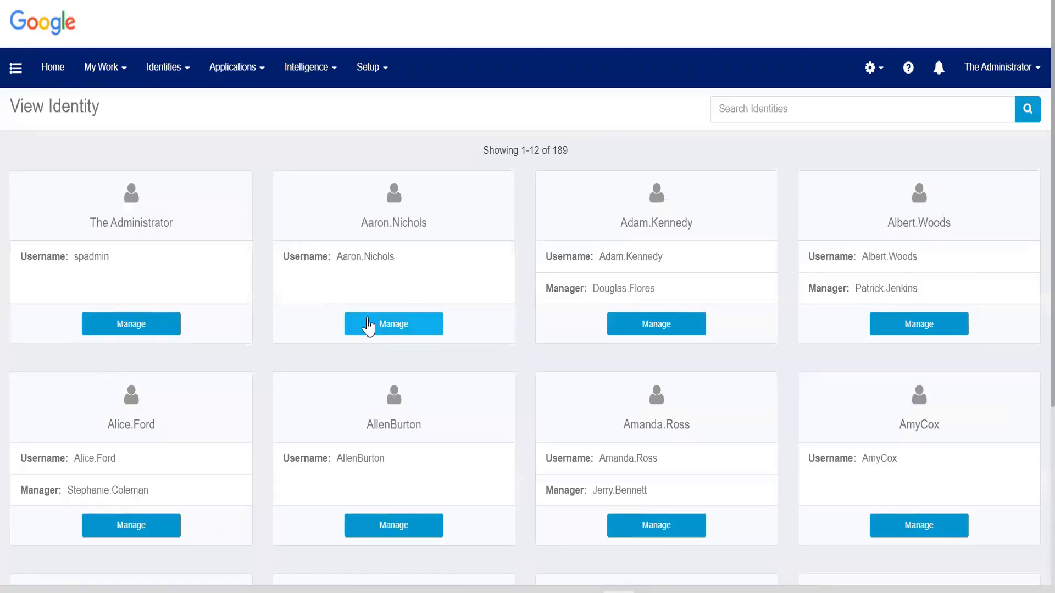
{"action": "left_click", "coordinate": [367, 326]}
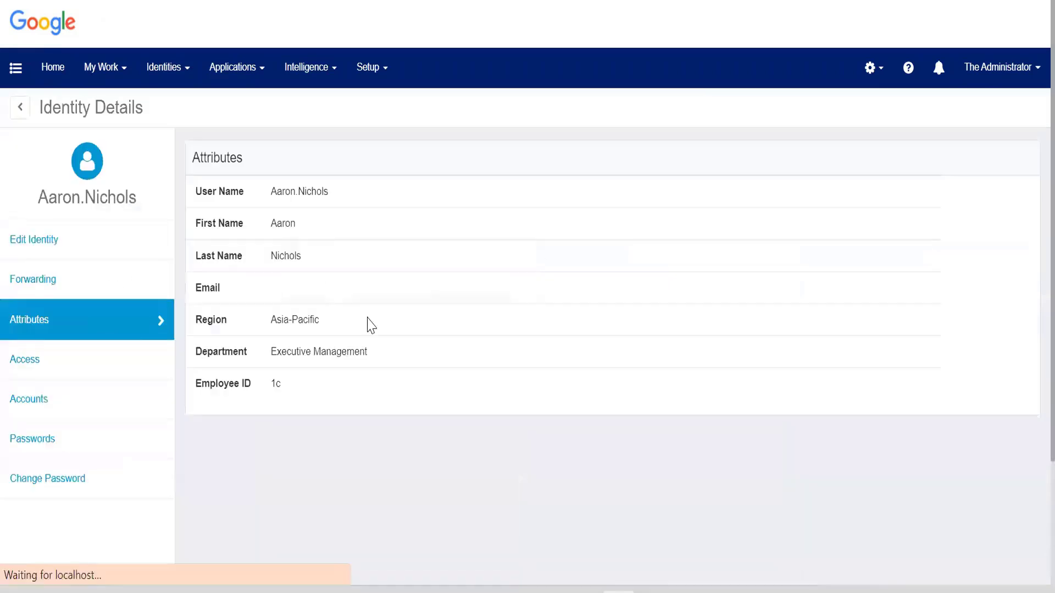
Go to Edit Identity and start managing the third listed identity.
{"action": "left_click", "coordinate": [7, 74]}
{"action": "left_click", "coordinate": [44, 198]}
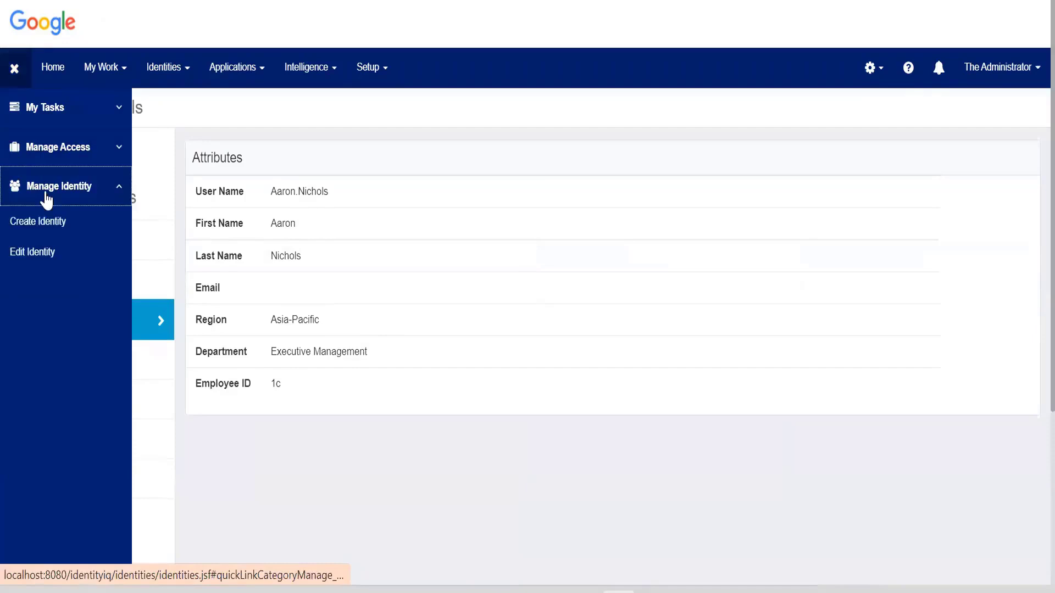
{"action": "left_click", "coordinate": [46, 263]}
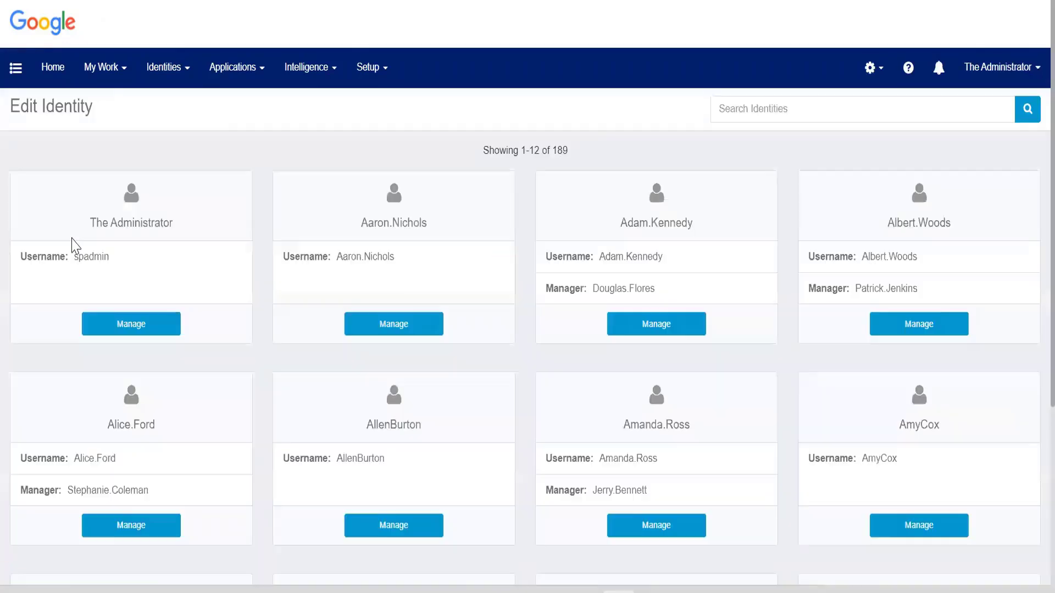
{"action": "left_click", "coordinate": [662, 331]}
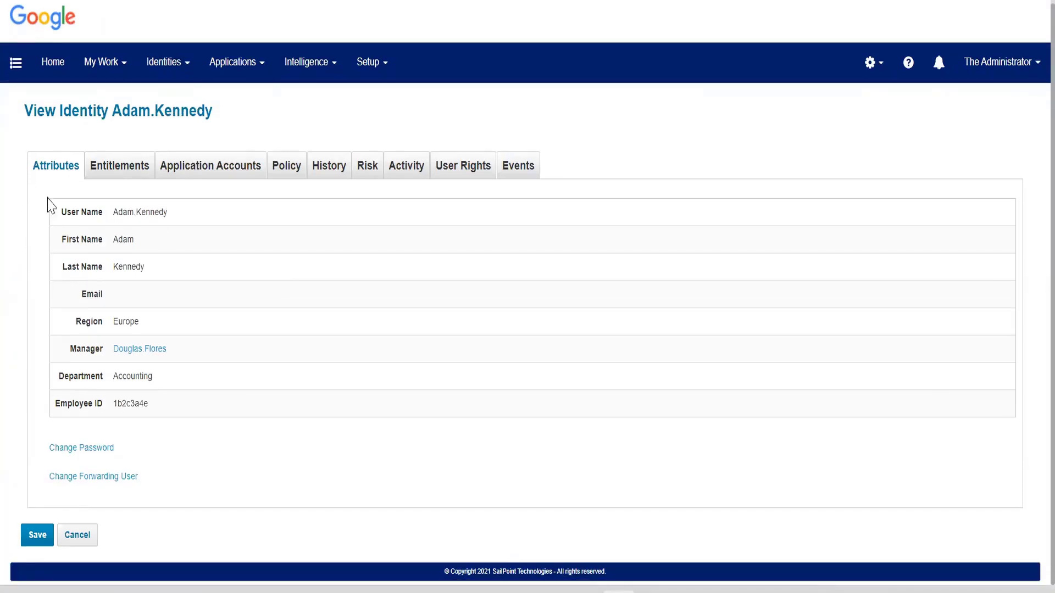
Review the attribute names and values on the Accounting employee's identity, from User Name to Employee ID.
{"action": "left_click_drag", "start_coordinate": [49, 205], "coordinate": [64, 372]}
{"action": "left_click", "coordinate": [57, 263]}
{"action": "left_click_drag", "start_coordinate": [110, 214], "coordinate": [163, 409]}
{"action": "left_click", "coordinate": [164, 408]}
Open Identity Mappings in the Global Settings.
{"action": "left_click", "coordinate": [871, 62]}
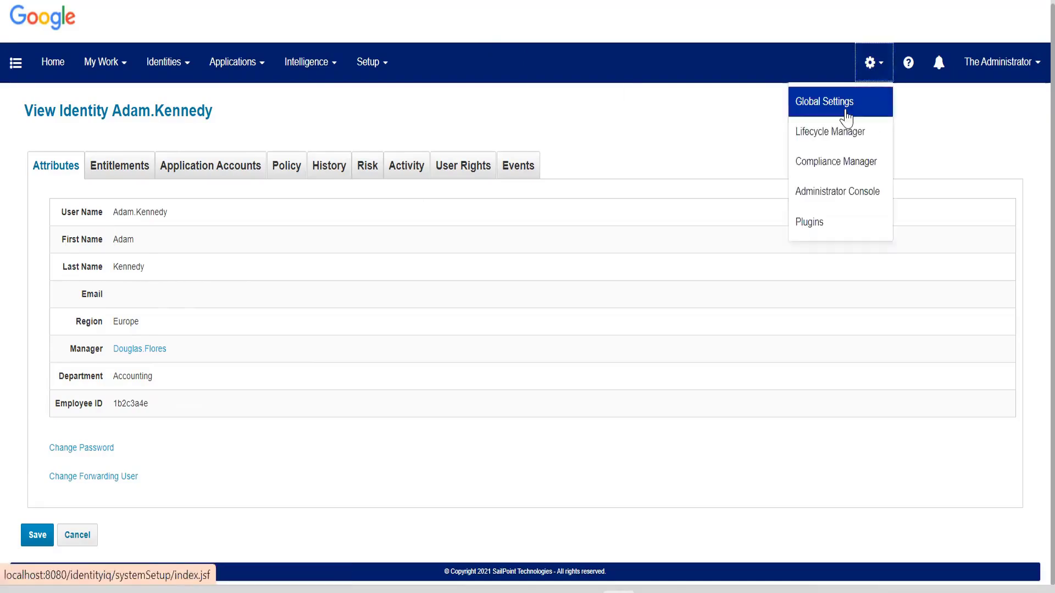
{"action": "left_click", "coordinate": [846, 106]}
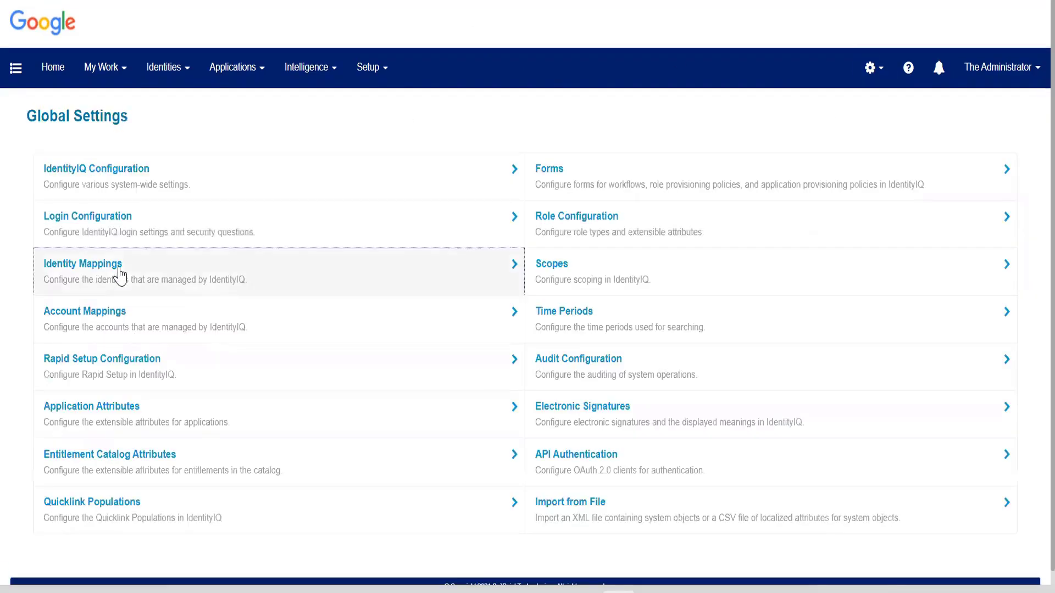
{"action": "left_click", "coordinate": [119, 274]}
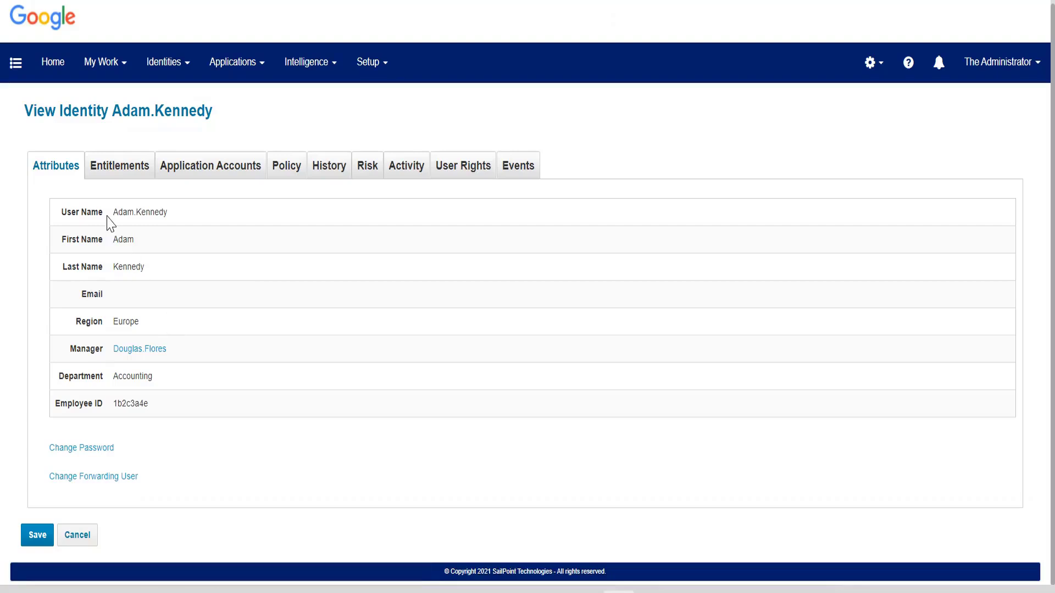
Examine the User Name and Last Name values among the Accounting employee's identity attributes.
{"action": "left_click_drag", "start_coordinate": [114, 208], "coordinate": [202, 228]}
{"action": "left_click", "coordinate": [134, 266]}
{"action": "left_click_drag", "start_coordinate": [116, 264], "coordinate": [149, 272]}
{"action": "left_click", "coordinate": [117, 264]}
{"action": "left_click_drag", "start_coordinate": [115, 265], "coordinate": [172, 270]}
{"action": "left_click", "coordinate": [246, 262]}
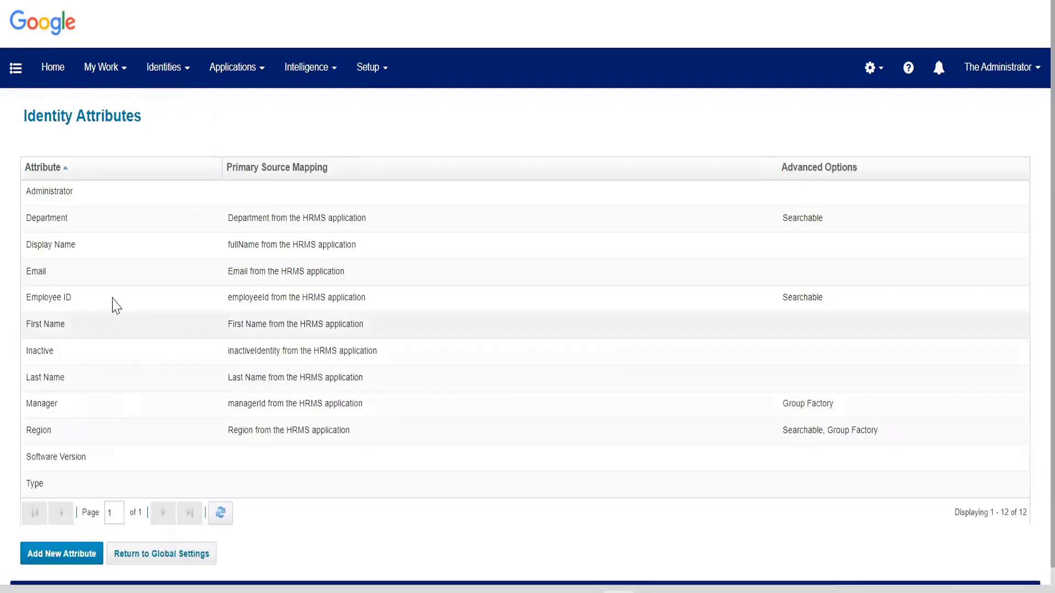
Set the Edit Mode of the Region identity attribute to Permanent and save the attribute.
{"action": "left_click", "coordinate": [100, 433]}
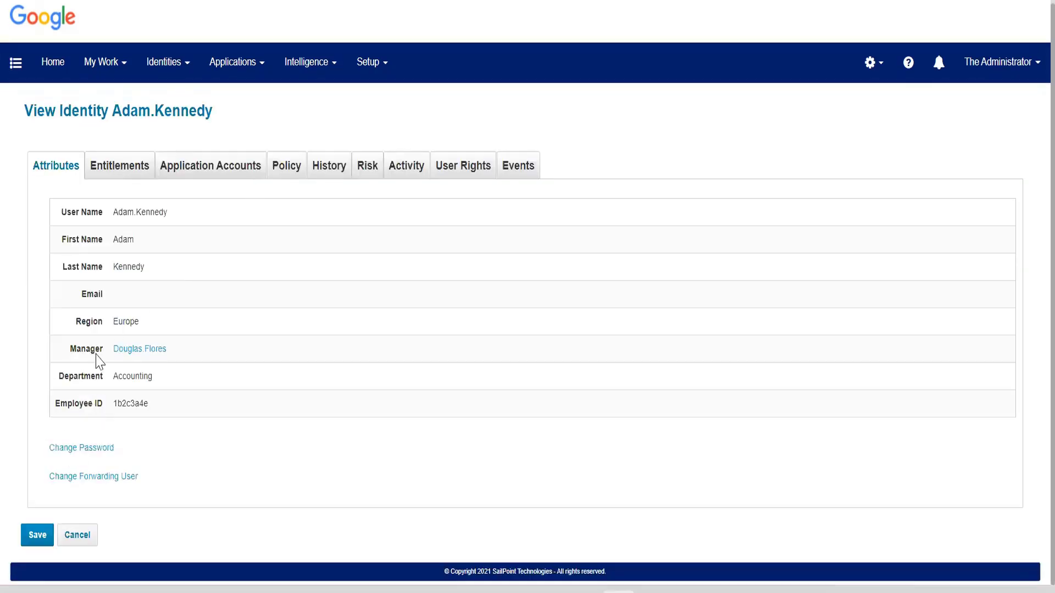
{"action": "left_click_drag", "start_coordinate": [86, 324], "coordinate": [93, 324]}
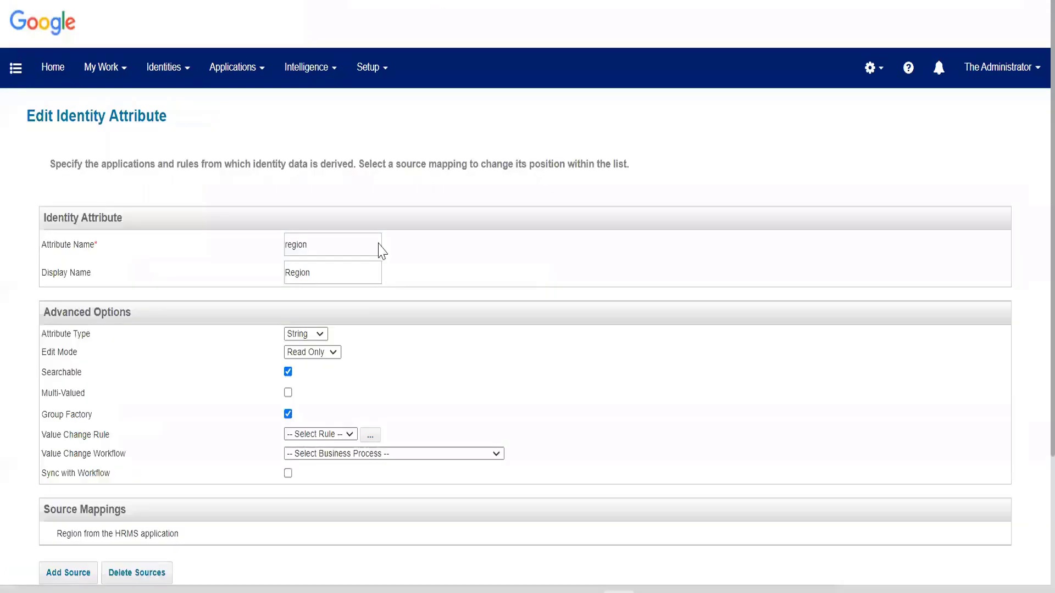
{"action": "scroll", "coordinate": [347, 365], "scroll_direction": "down", "scroll_amount": 1}
{"action": "scroll", "coordinate": [348, 364], "scroll_direction": "down", "scroll_amount": 2}
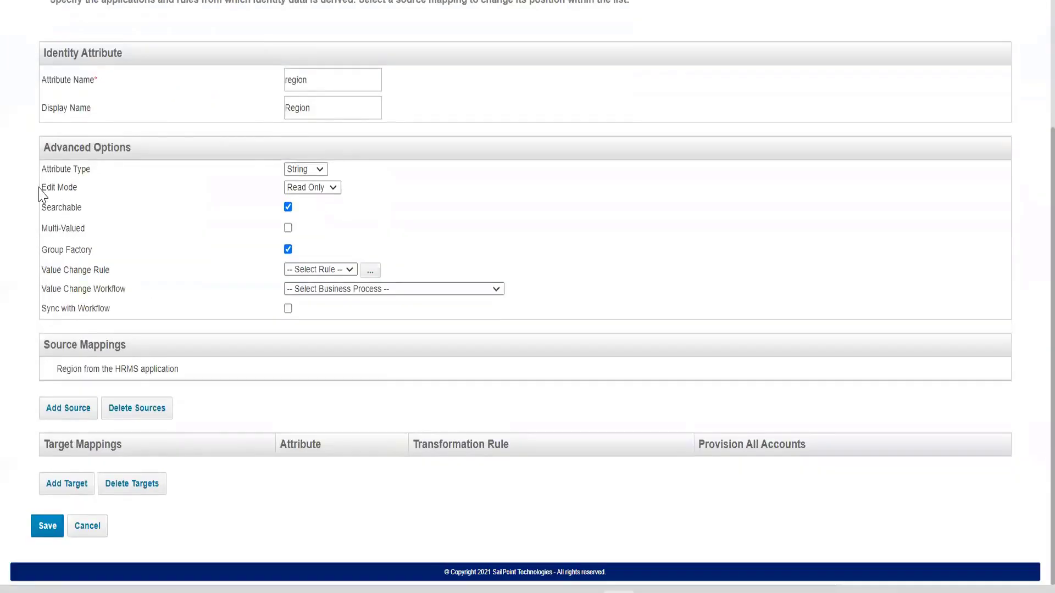
{"action": "left_click_drag", "start_coordinate": [41, 187], "coordinate": [78, 187]}
{"action": "left_click", "coordinate": [316, 190]}
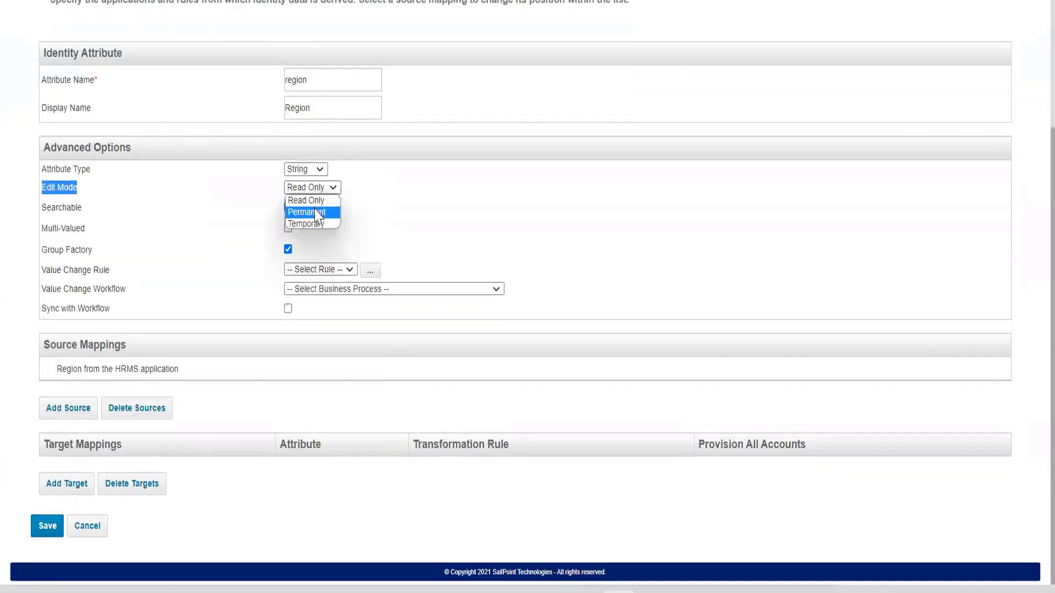
{"action": "left_click", "coordinate": [319, 212]}
{"action": "left_click", "coordinate": [73, 190]}
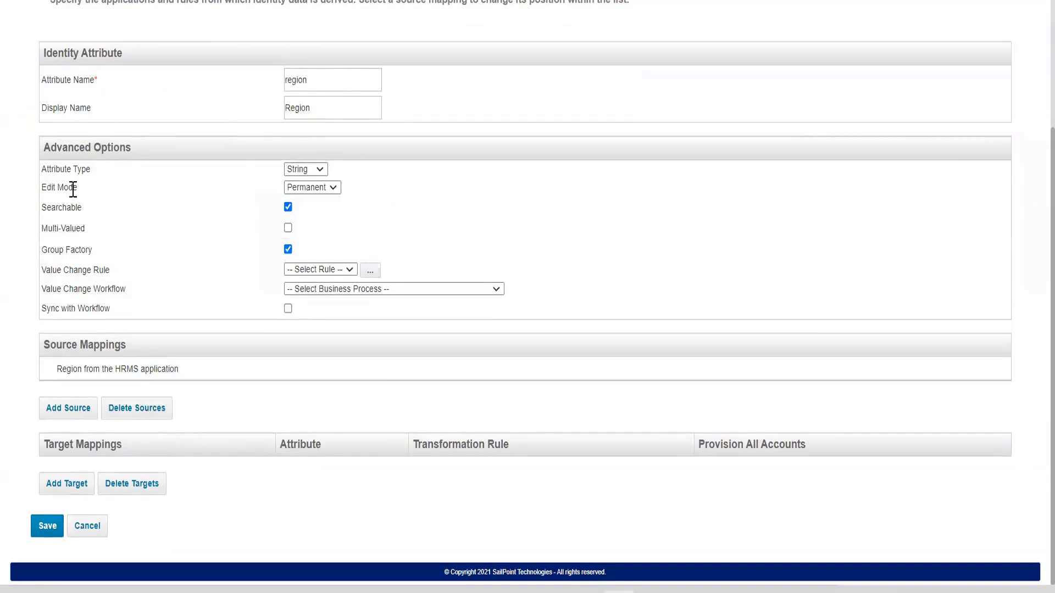
{"action": "left_click", "coordinate": [41, 532]}
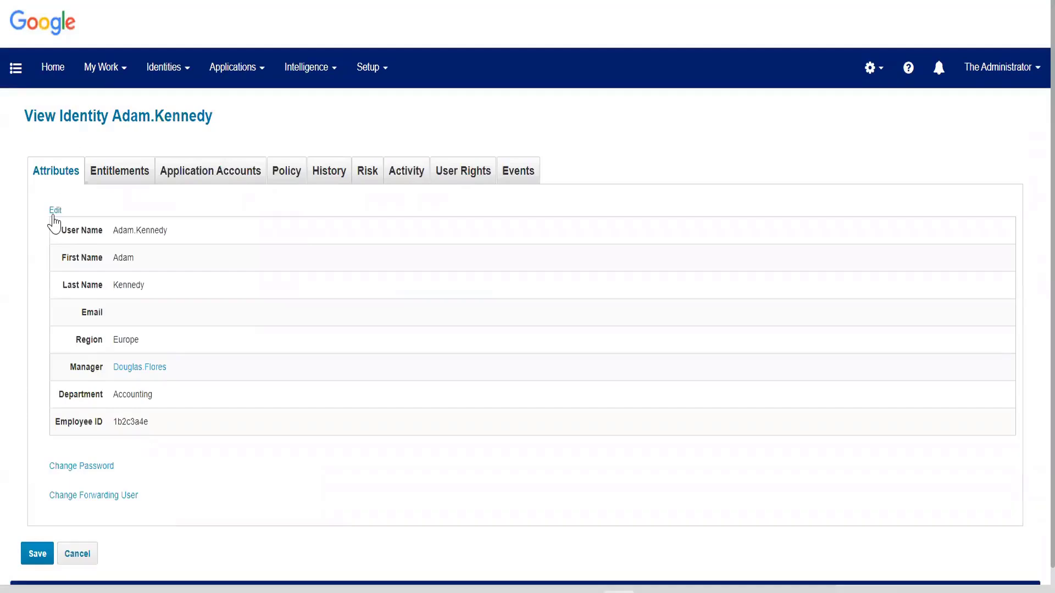
Open the Accounting employee's identity attributes for editing and select the Region field.
{"action": "left_click", "coordinate": [54, 214]}
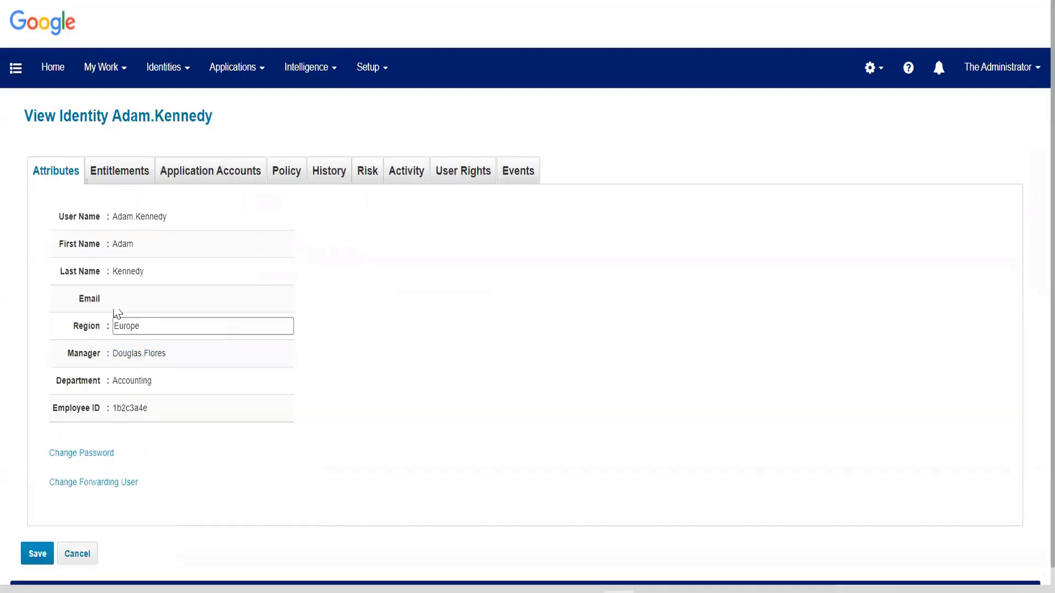
{"action": "left_click", "coordinate": [156, 327]}
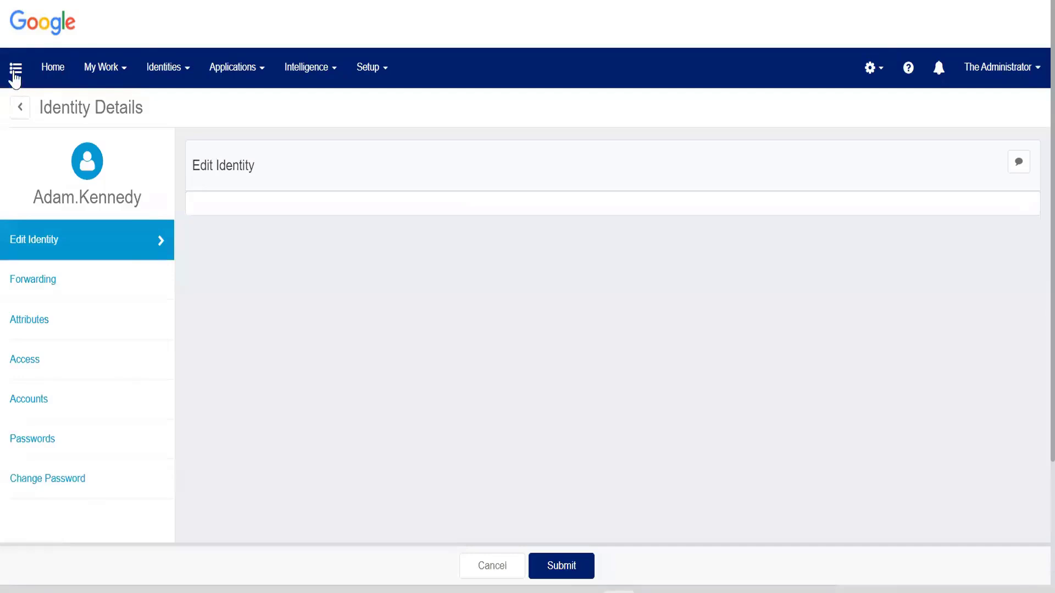
Start Edit Identity for the seventh listed identity and check its Region field.
{"action": "left_click", "coordinate": [14, 70]}
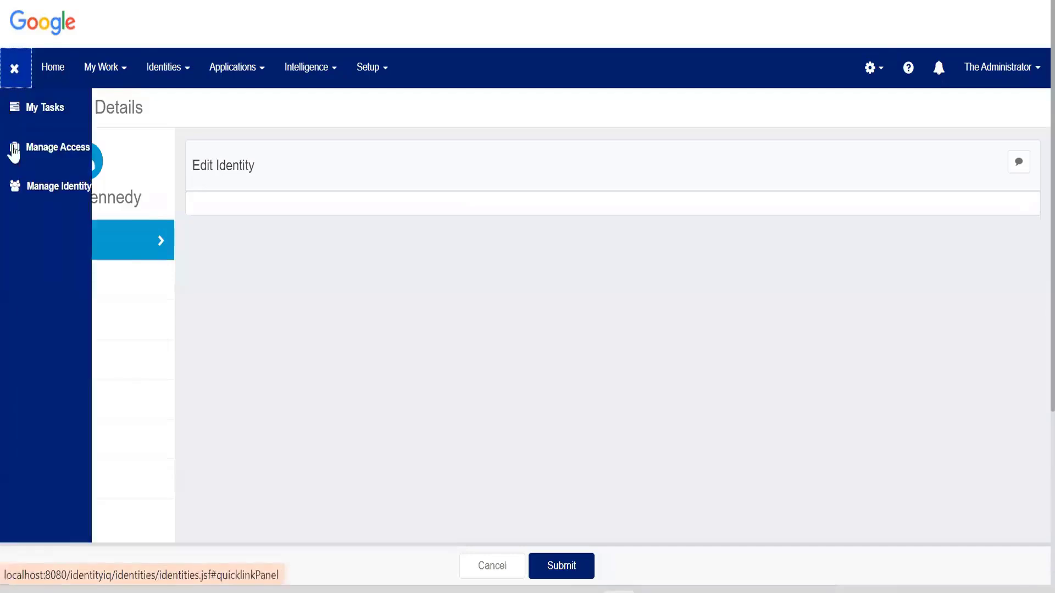
{"action": "left_click", "coordinate": [29, 192]}
{"action": "left_click", "coordinate": [41, 266]}
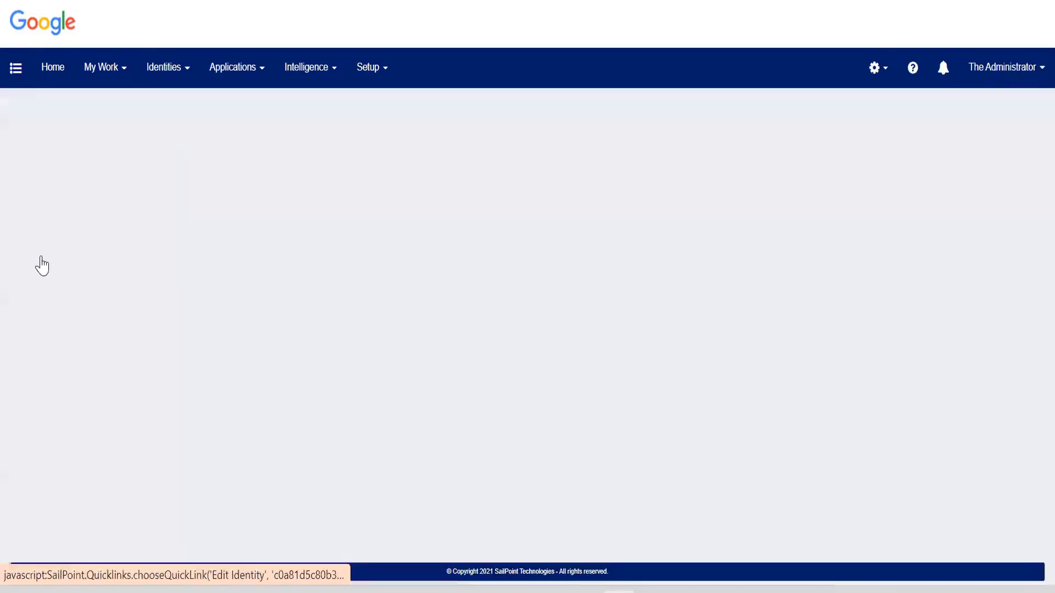
{"action": "scroll", "coordinate": [891, 348], "scroll_direction": "down", "scroll_amount": 2}
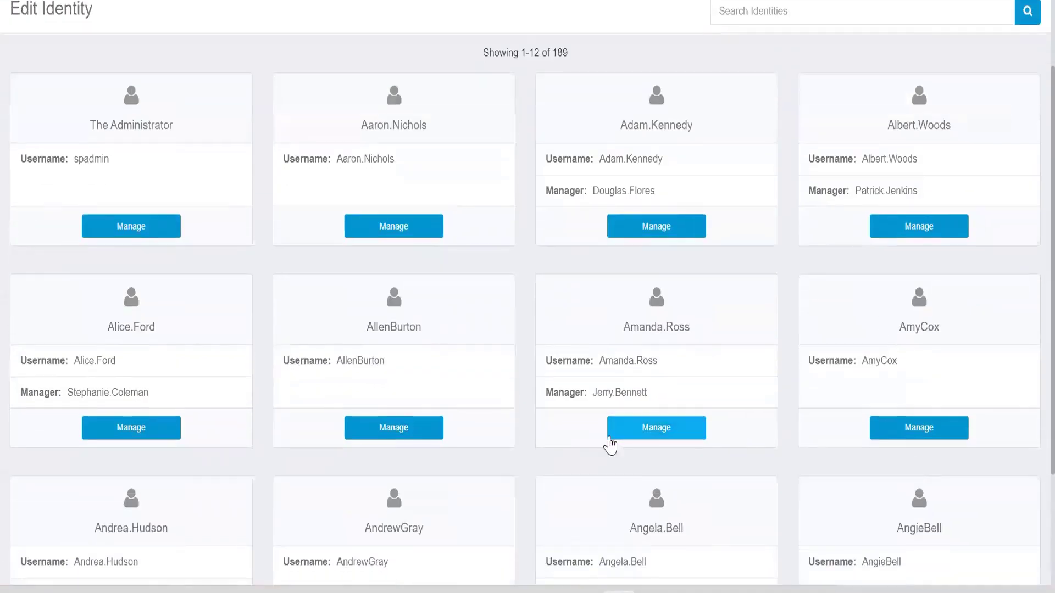
{"action": "left_click", "coordinate": [641, 429]}
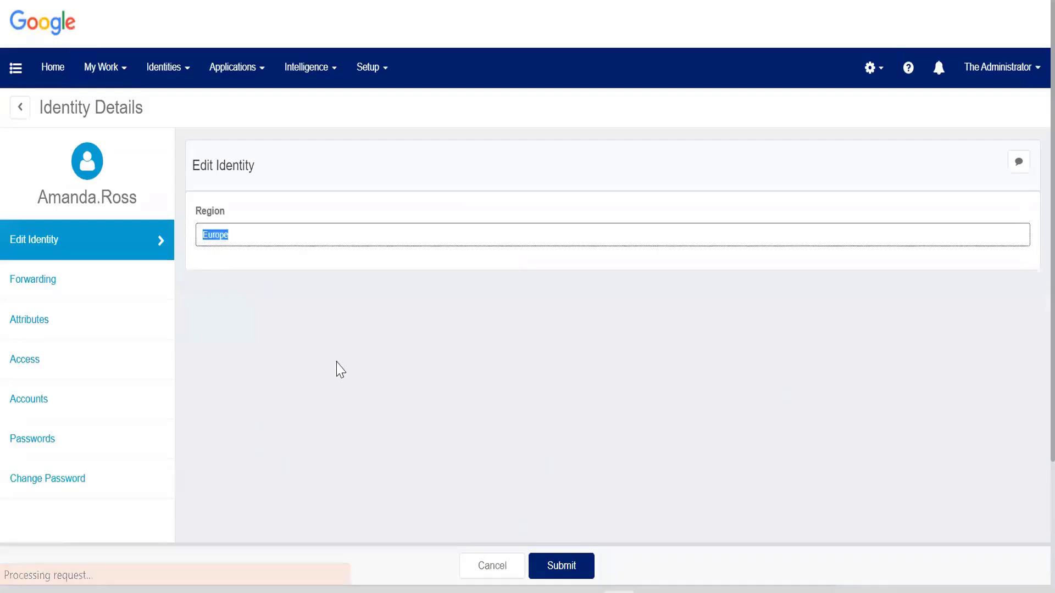
{"action": "left_click", "coordinate": [230, 271]}
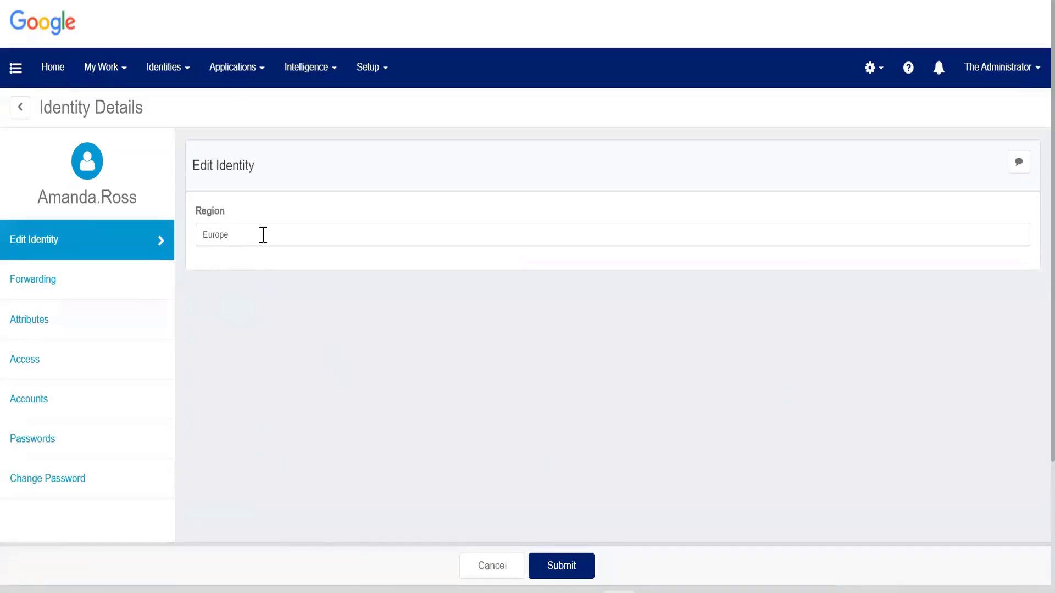
{"action": "left_click_drag", "start_coordinate": [239, 235], "coordinate": [191, 231]}
{"action": "left_click", "coordinate": [235, 184]}
Return to the Identity Warehouse and open the third listed identity.
{"action": "left_click", "coordinate": [177, 75]}
{"action": "left_click", "coordinate": [176, 110]}
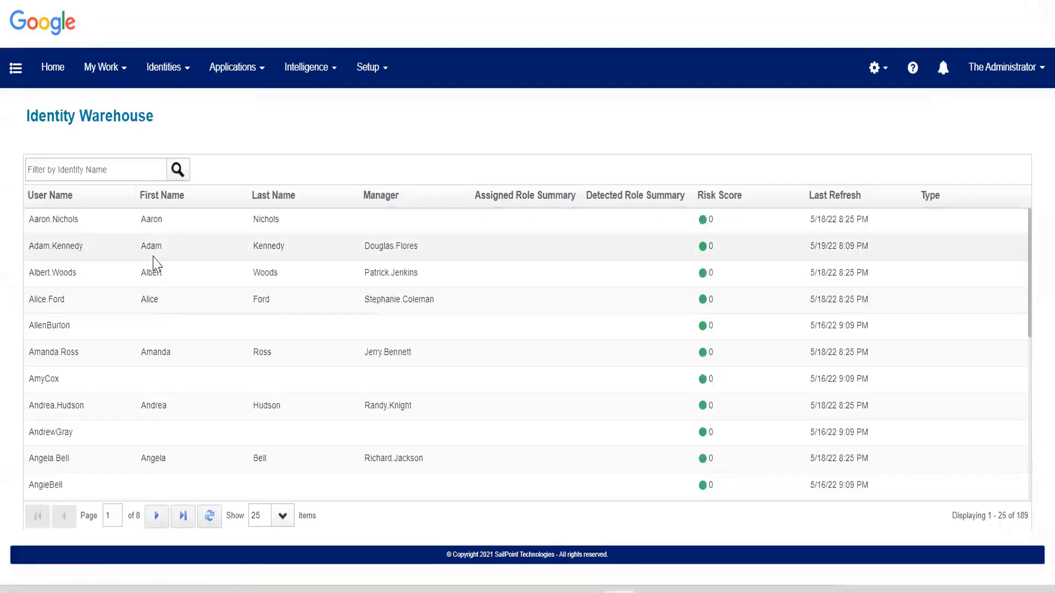
{"action": "left_click", "coordinate": [154, 276]}
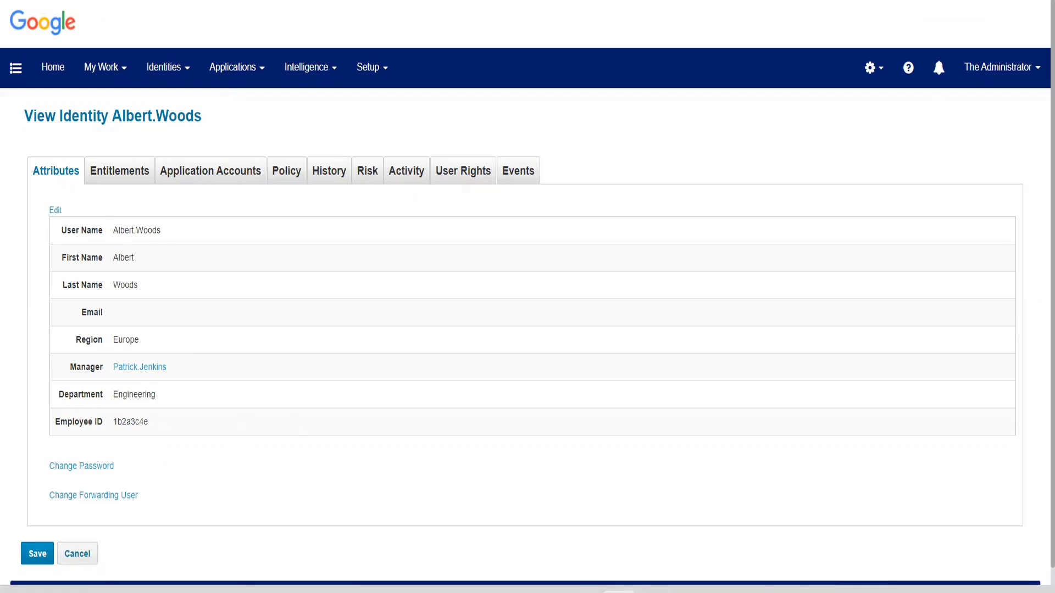
Switch to the text editor and bring up the notes file that begins with "New Joiner".
{"action": "left_click", "coordinate": [655, 591]}
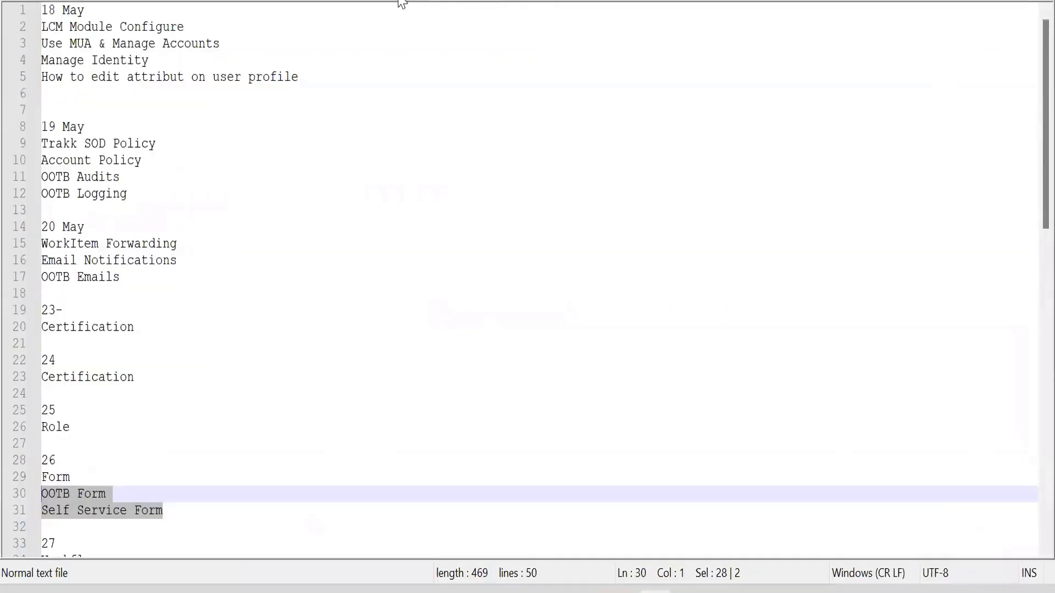
{"action": "left_click", "coordinate": [400, 0]}
{"action": "left_click", "coordinate": [372, 0]}
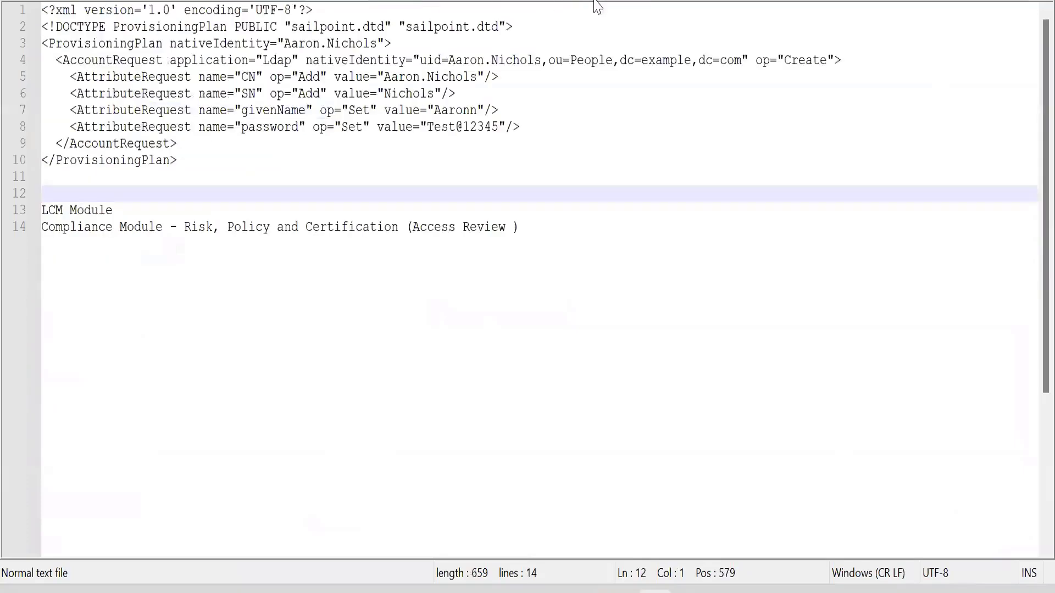
{"action": "left_click", "coordinate": [703, 3]}
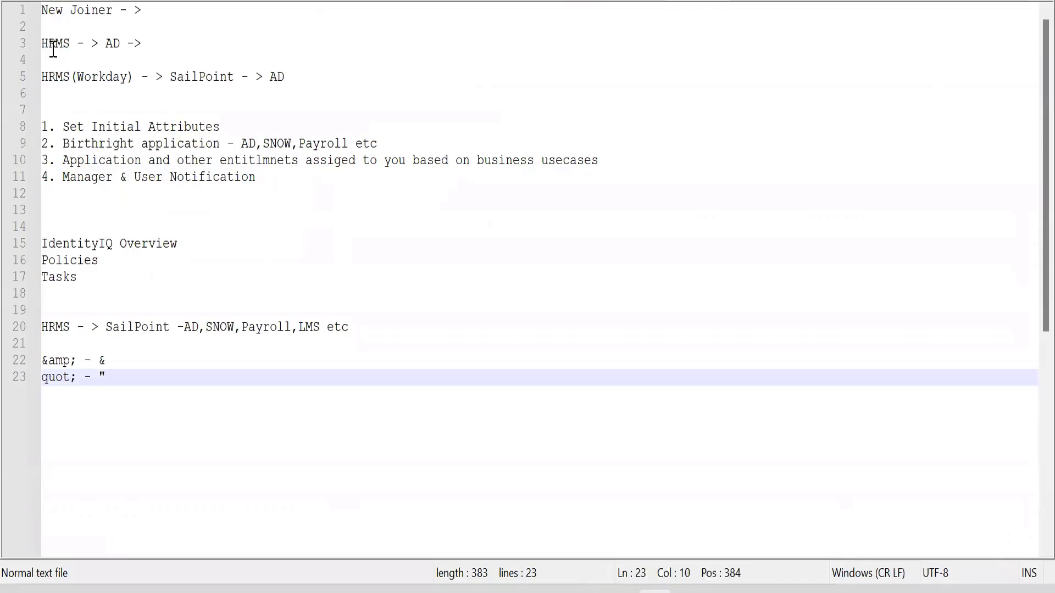
Copy the line "HRMS(Workday) - > SailPoint - > AD" into a new text file and highlight HRMS.
{"action": "double_click", "coordinate": [53, 48]}
{"action": "left_click", "coordinate": [318, 81]}
{"action": "left_click", "coordinate": [40, 77], "text": "shift"}
{"action": "key", "text": "ctrl+c"}
{"action": "left_click", "coordinate": [139, 385]}
{"action": "key", "text": "ctrl+n"}
{"action": "key", "text": "ctrl+v"}
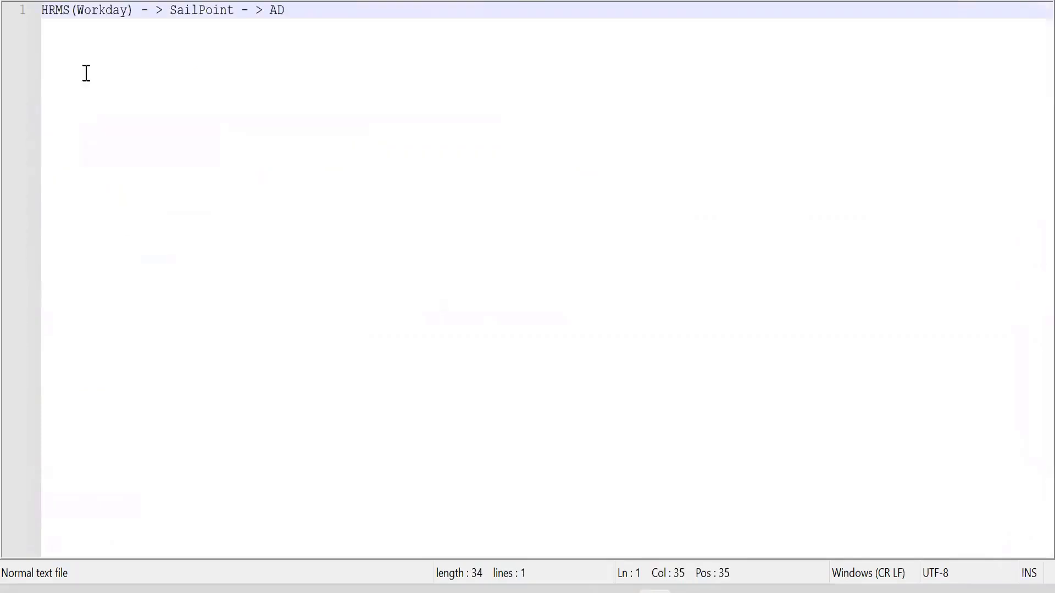
{"action": "double_click", "coordinate": [52, 19]}
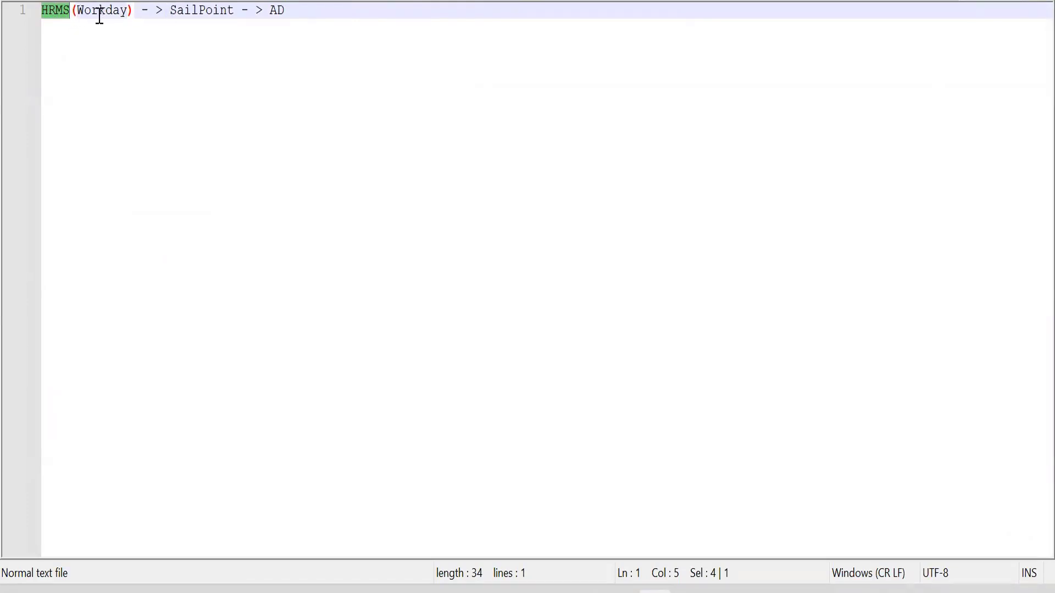
Highlight SailPoint in the "HRMS(Workday) - > SailPoint - > AD" line of the text file.
{"action": "left_click_drag", "start_coordinate": [172, 14], "coordinate": [235, 11]}
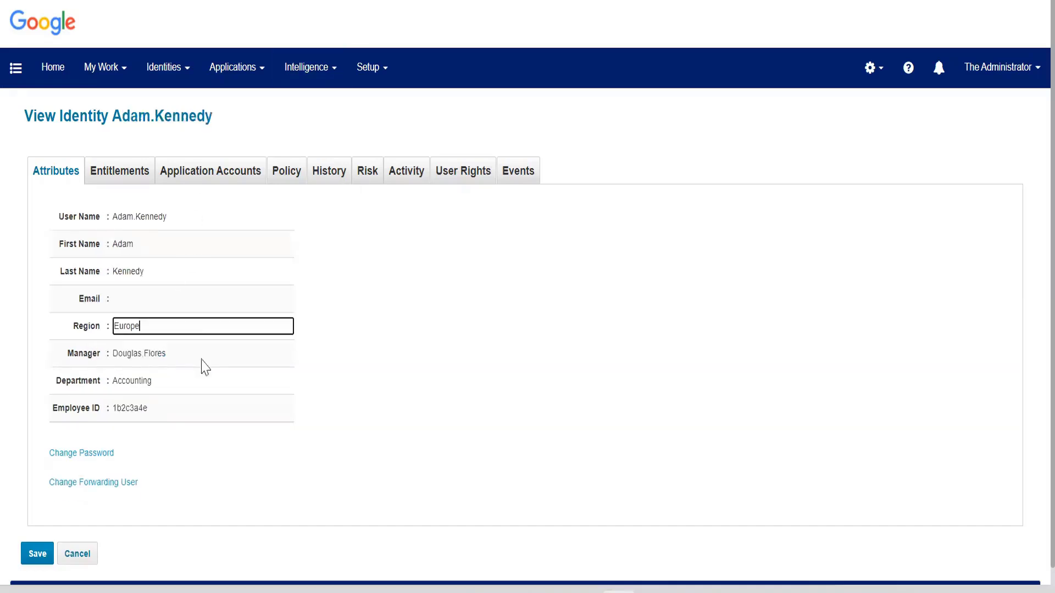
Return to the Identity Warehouse in the browser and sort the identities by Manager in descending order.
{"action": "left_click", "coordinate": [64, 54]}
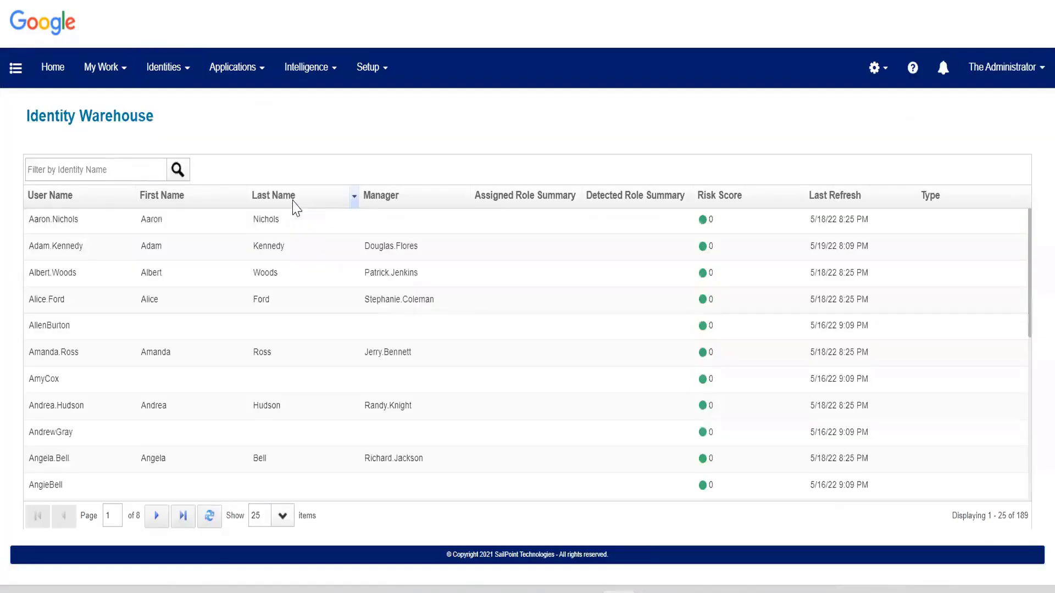
{"action": "left_click", "coordinate": [368, 197]}
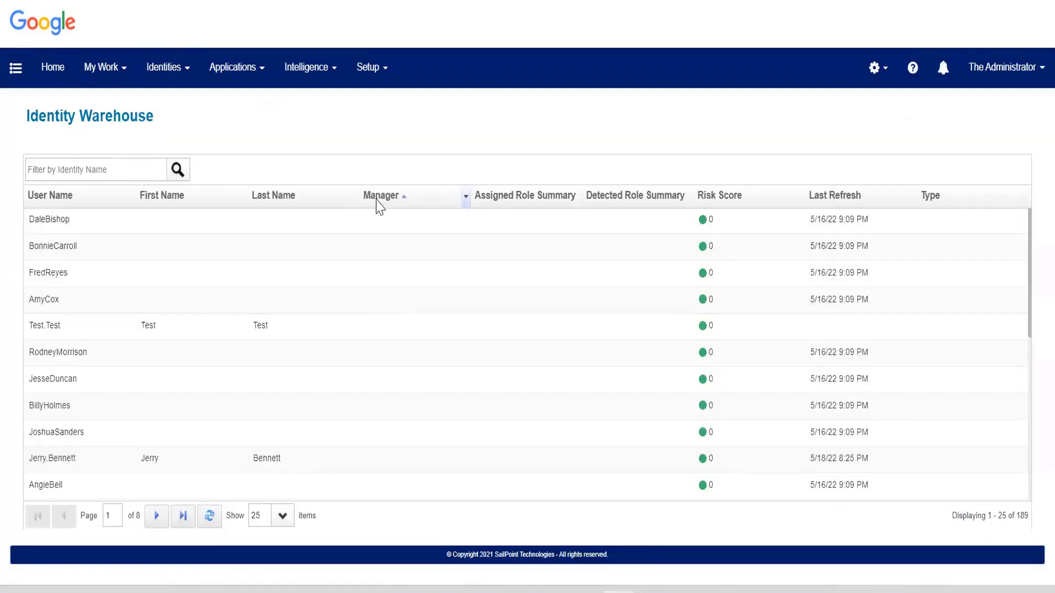
{"action": "left_click", "coordinate": [377, 203]}
{"action": "scroll", "coordinate": [222, 285], "scroll_direction": "down", "scroll_amount": 3}
{"action": "scroll", "coordinate": [222, 285], "scroll_direction": "up", "scroll_amount": 3}
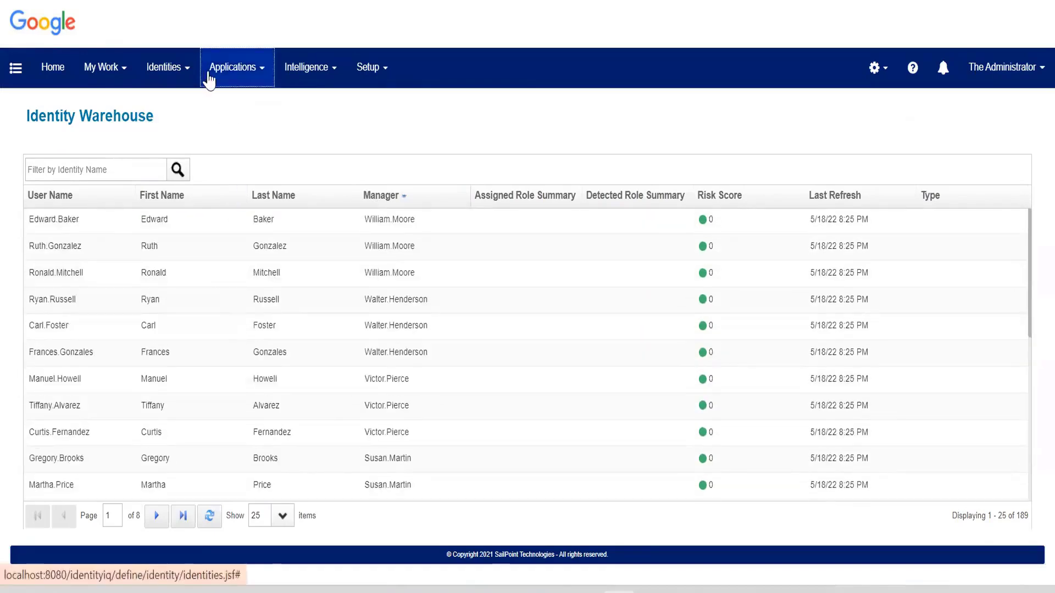
View the application definitions and look through the Entitlement Catalog.
{"action": "mouse_move", "coordinate": [209, 70]}
{"action": "left_click", "coordinate": [215, 120]}
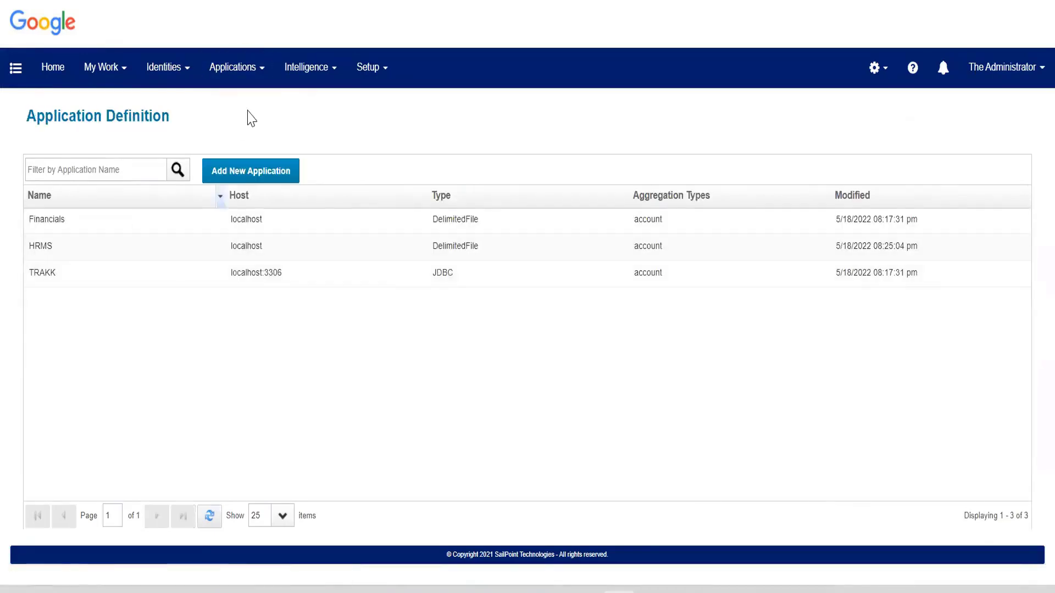
{"action": "mouse_move", "coordinate": [252, 81]}
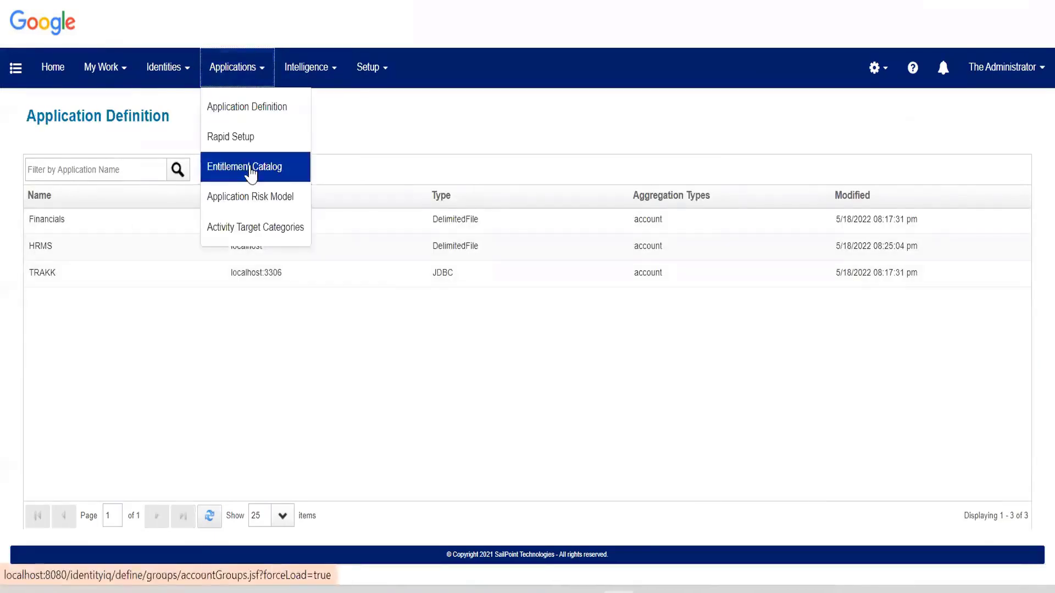
{"action": "left_click", "coordinate": [251, 169]}
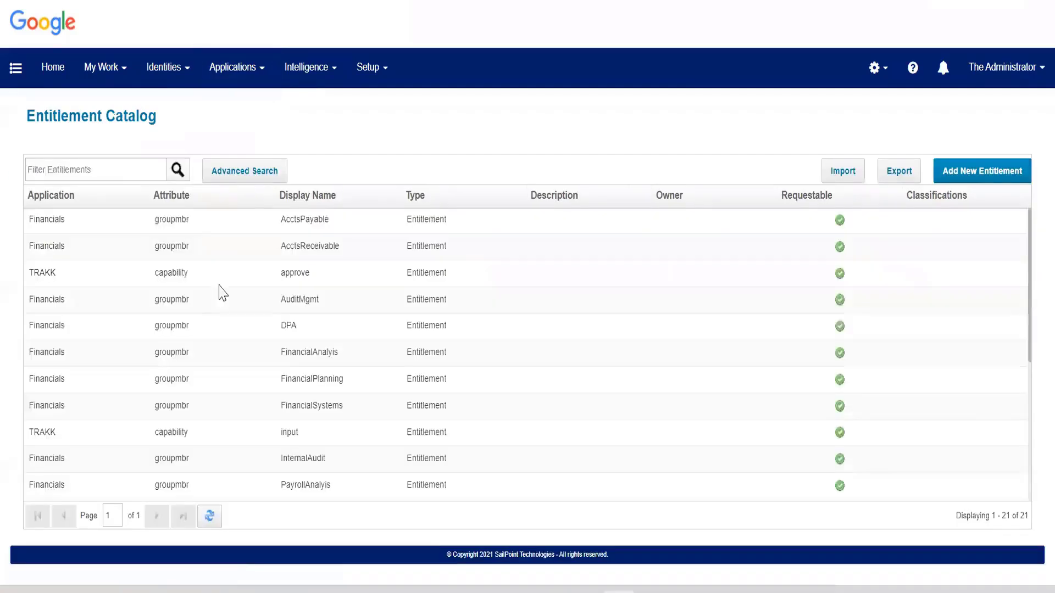
{"action": "scroll", "coordinate": [214, 285], "scroll_direction": "down", "scroll_amount": 5}
{"action": "scroll", "coordinate": [214, 285], "scroll_direction": "up", "scroll_amount": 5}
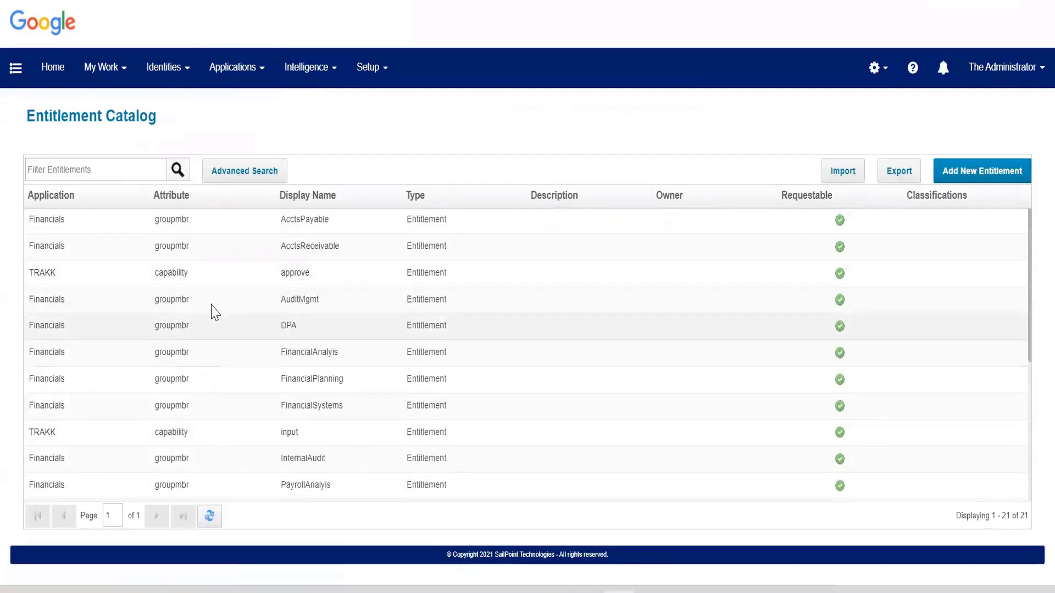
Open the Financials entitlement AuditMgmt, check its members and return to its standard properties.
{"action": "left_click", "coordinate": [212, 306]}
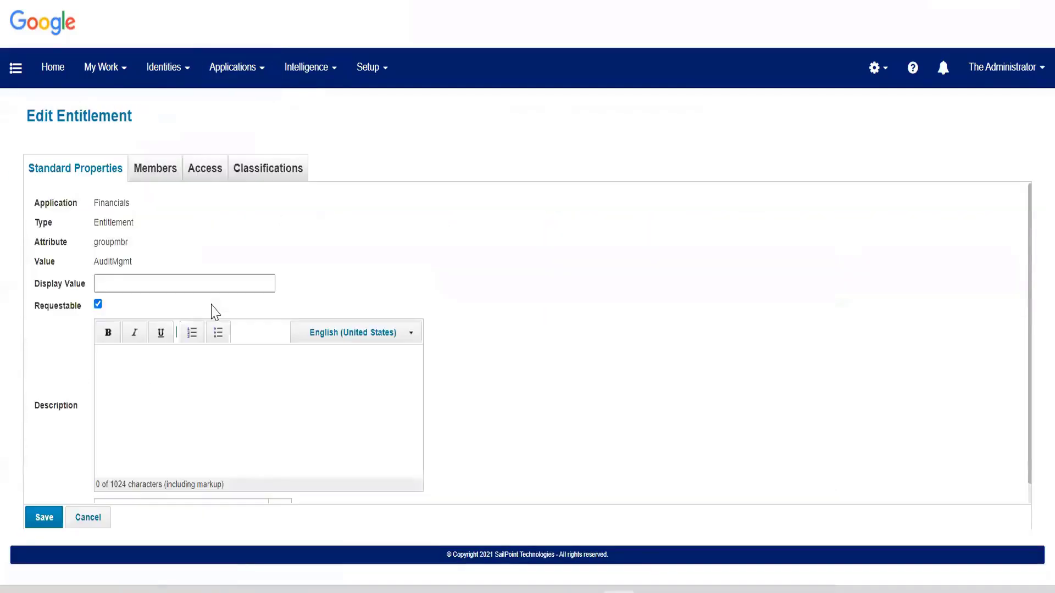
{"action": "left_click", "coordinate": [153, 168]}
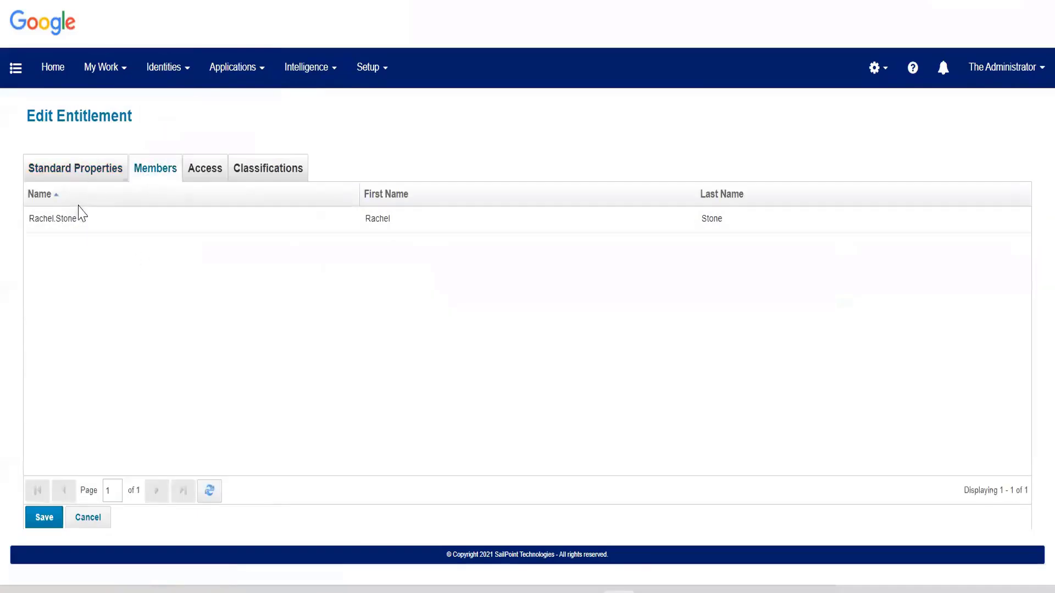
{"action": "left_click", "coordinate": [71, 170]}
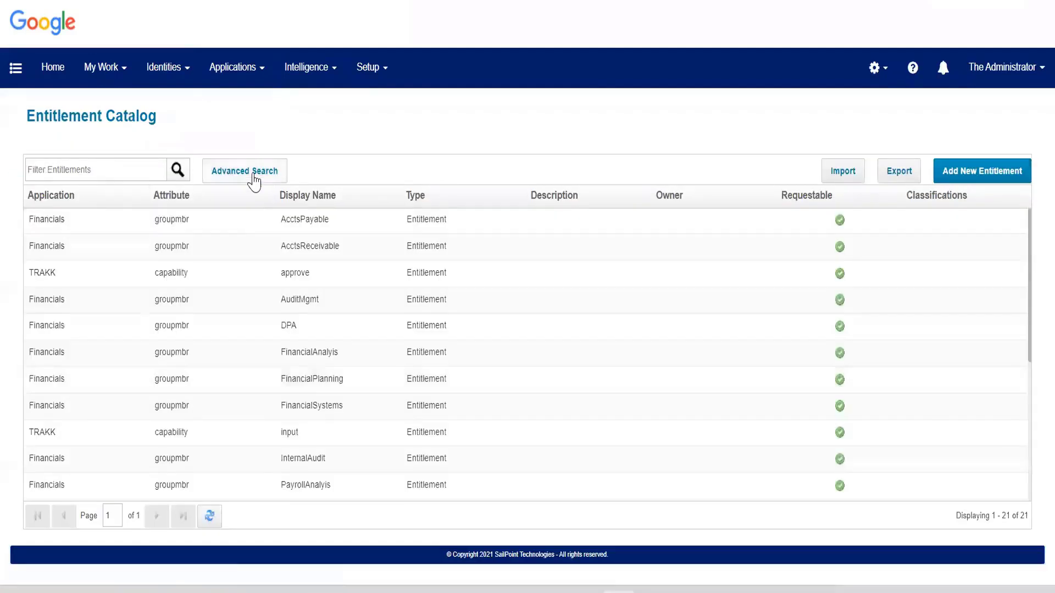
Use the Entitlement Catalog's advanced search to show only entitlements of the TRAKK application.
{"action": "left_click", "coordinate": [253, 177]}
{"action": "left_click", "coordinate": [318, 237]}
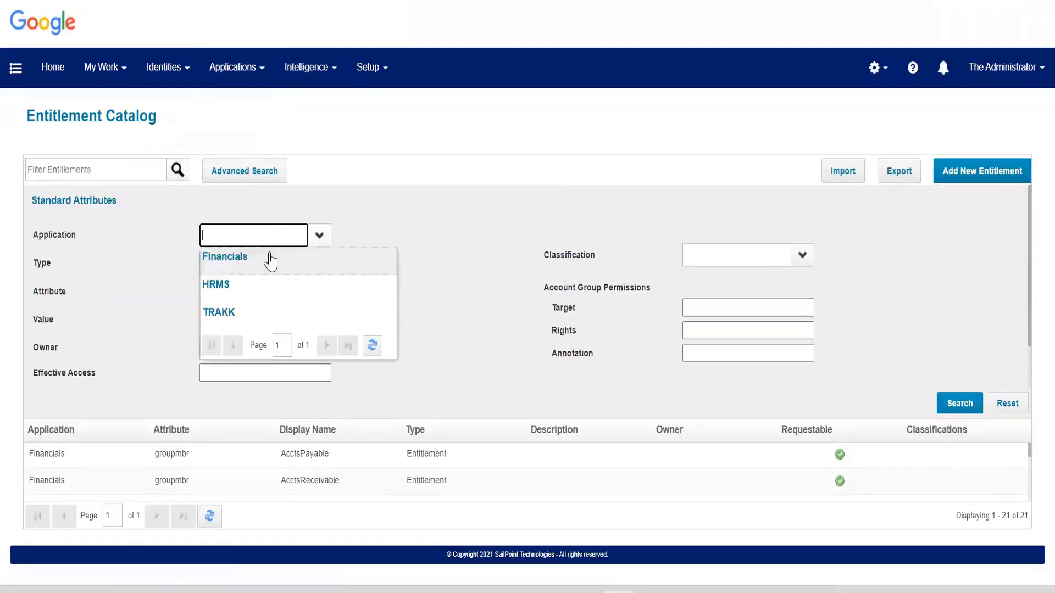
{"action": "left_click", "coordinate": [220, 310]}
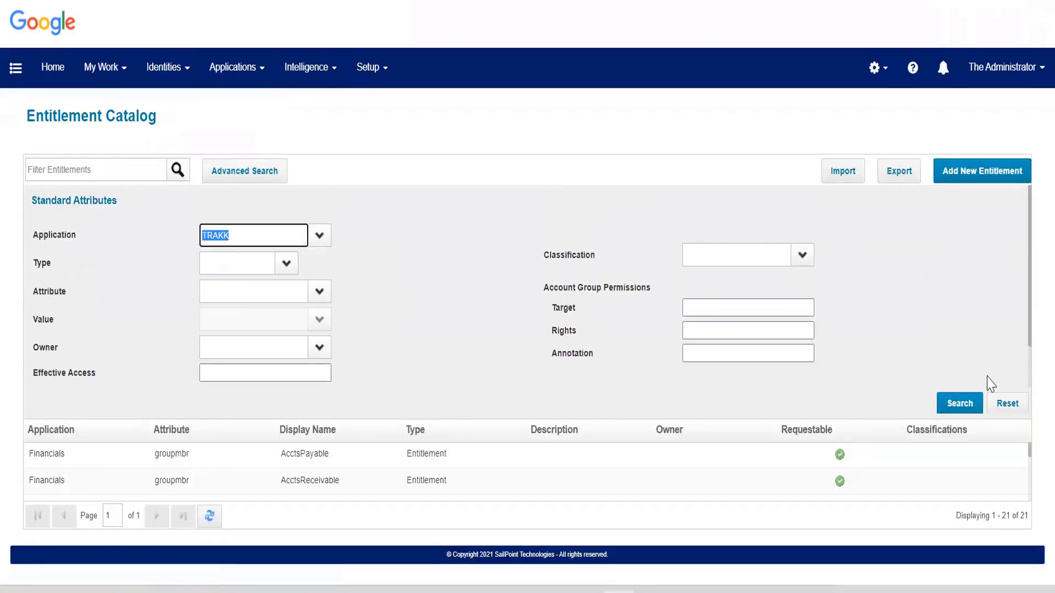
{"action": "left_click", "coordinate": [960, 404]}
{"action": "left_click", "coordinate": [271, 190]}
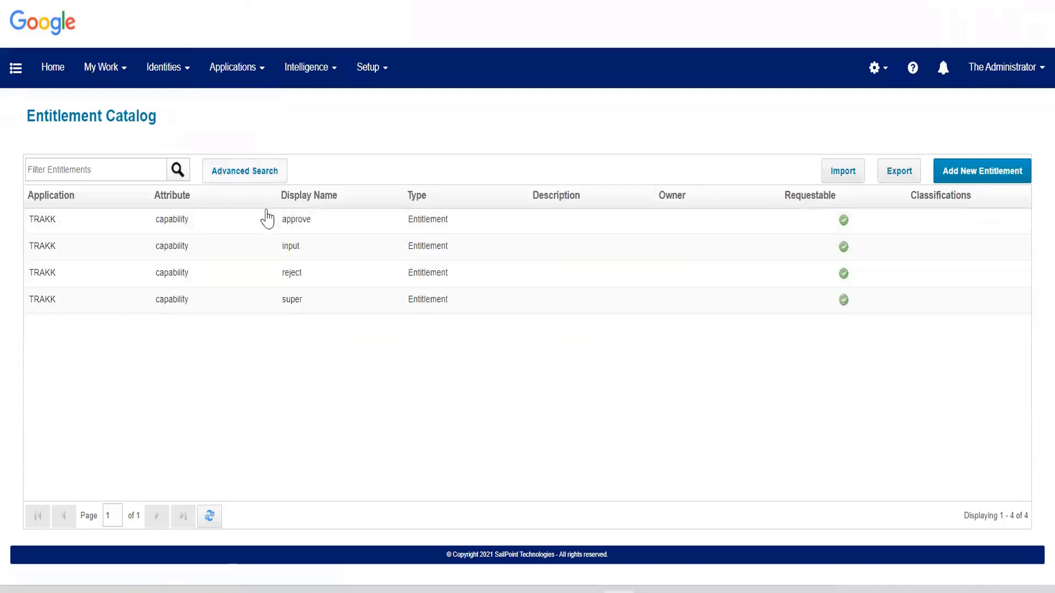
Open the TRAKK entitlement "input", review its properties and members, and leave it without saving.
{"action": "left_click", "coordinate": [154, 254]}
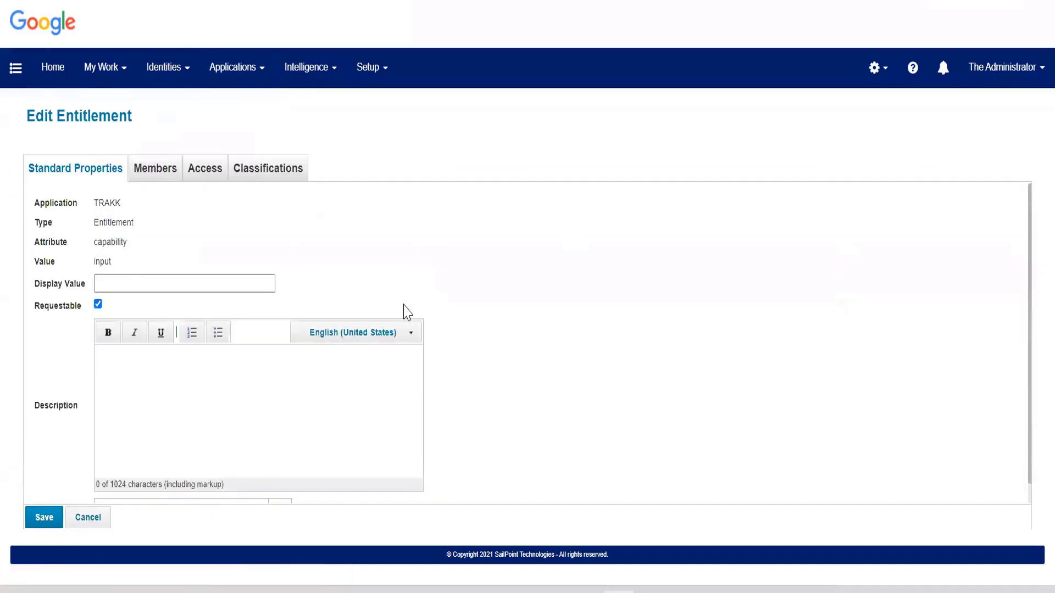
{"action": "scroll", "coordinate": [404, 306], "scroll_direction": "down", "scroll_amount": 1}
{"action": "scroll", "coordinate": [243, 360], "scroll_direction": "up", "scroll_amount": 1}
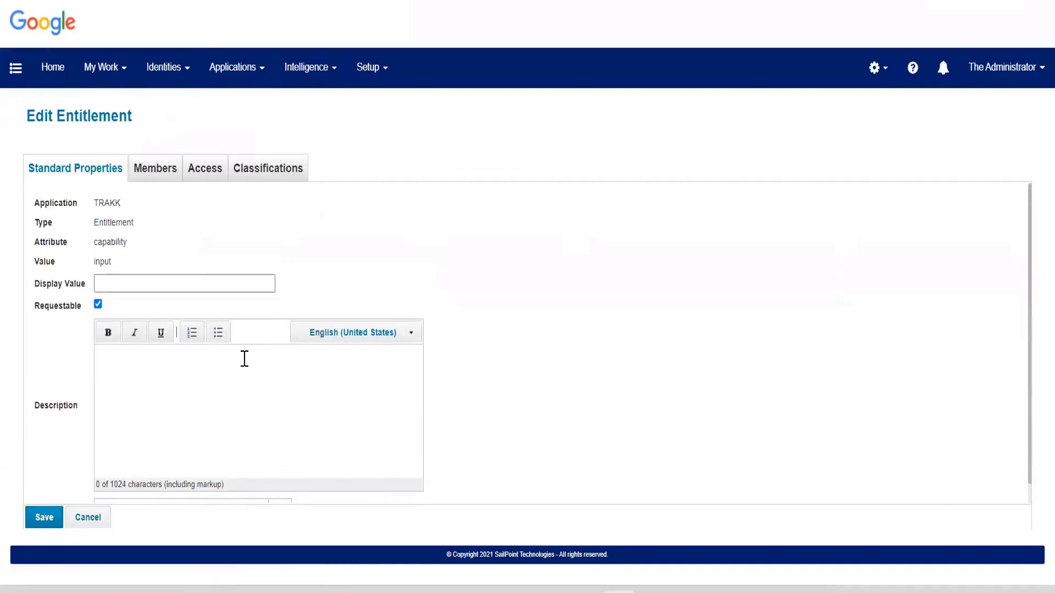
{"action": "left_click", "coordinate": [143, 175]}
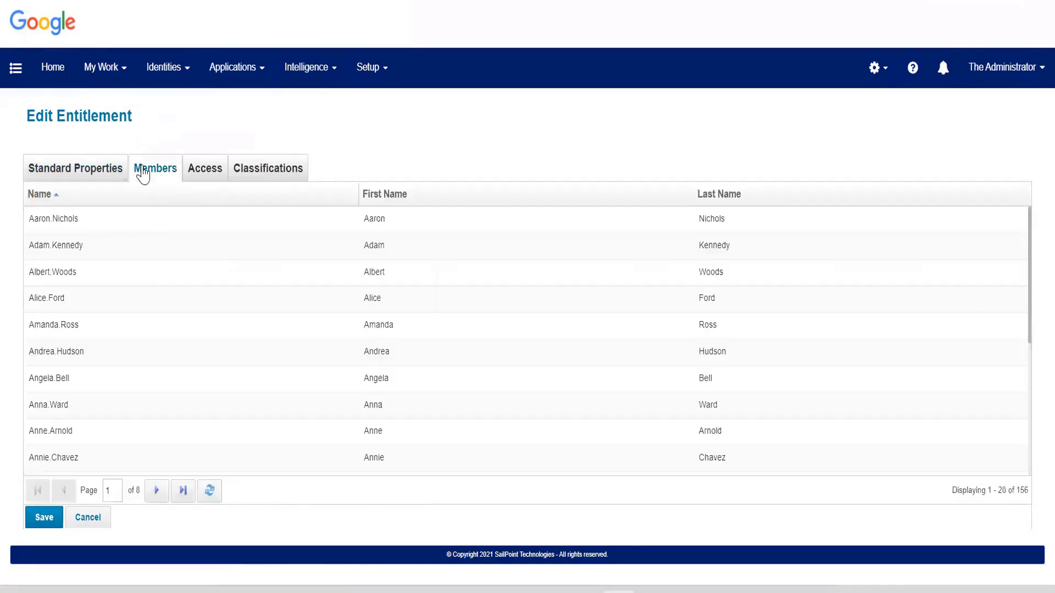
{"action": "scroll", "coordinate": [143, 297], "scroll_direction": "down", "scroll_amount": 5}
{"action": "scroll", "coordinate": [144, 274], "scroll_direction": "up", "scroll_amount": 5}
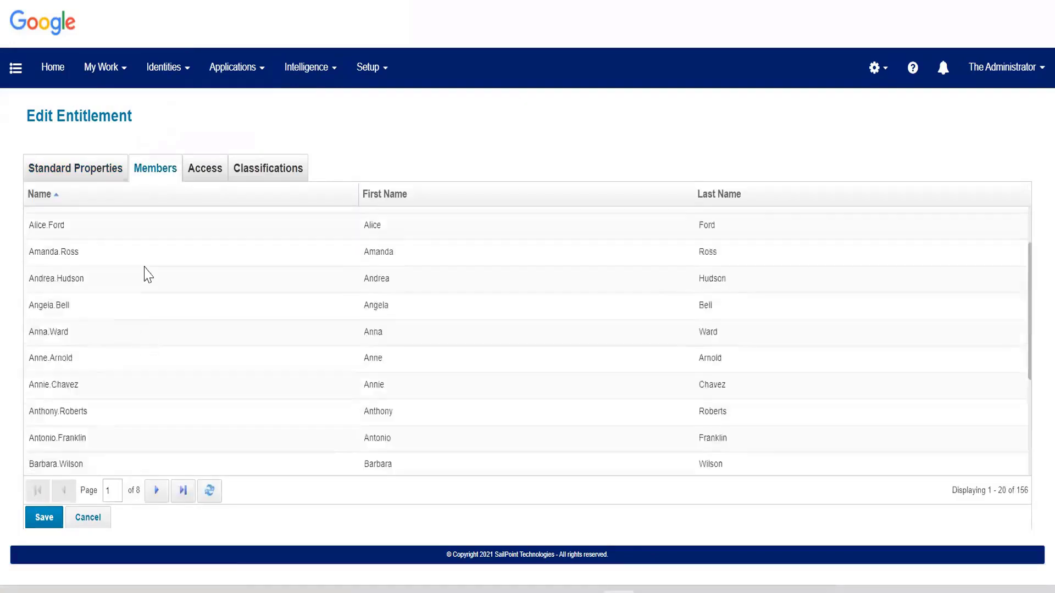
{"action": "left_click", "coordinate": [106, 171]}
{"action": "left_click", "coordinate": [105, 523]}
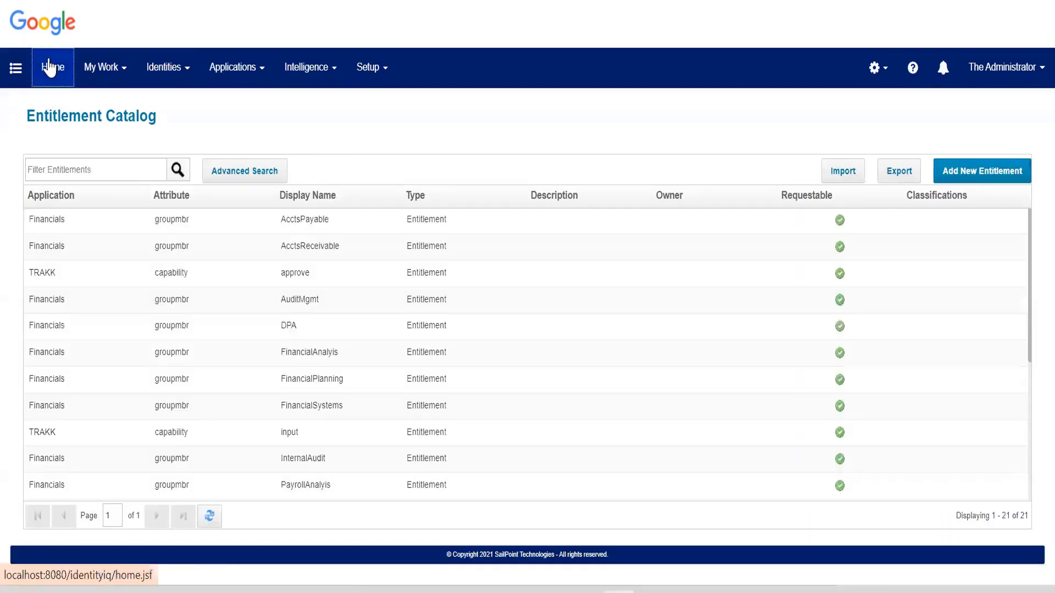
From the home page, open the group configuration to view the existing groups, and return home.
{"action": "left_click", "coordinate": [51, 67]}
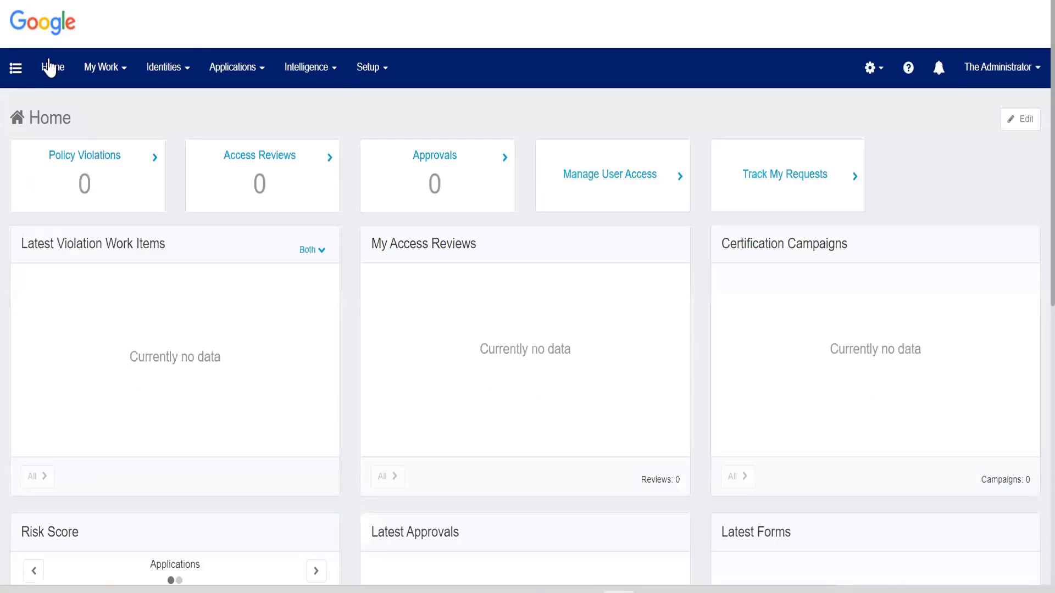
{"action": "left_click", "coordinate": [368, 67]}
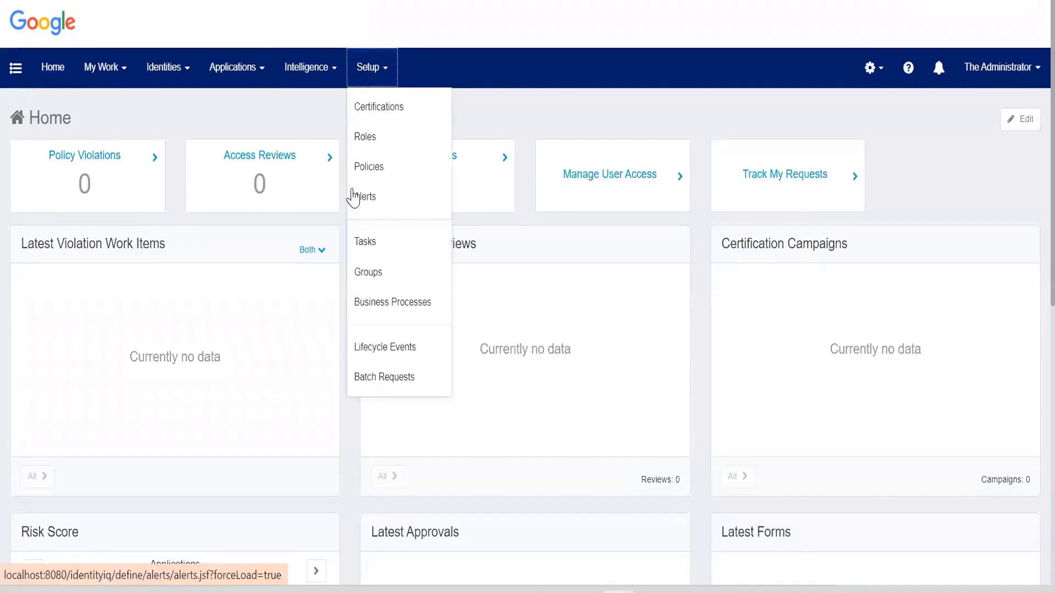
{"action": "left_click", "coordinate": [363, 272]}
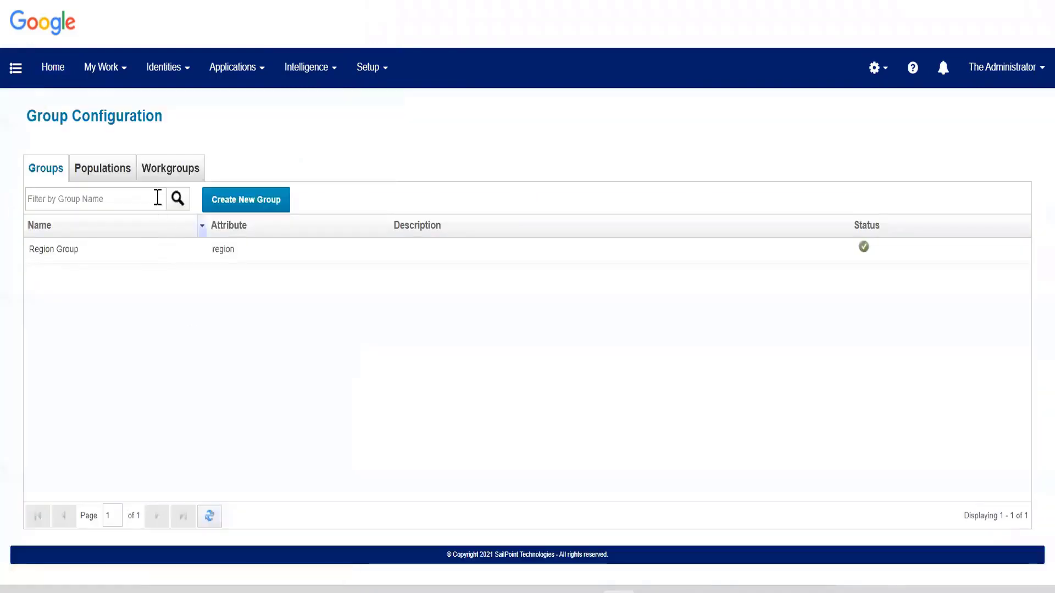
{"action": "left_click", "coordinate": [45, 68]}
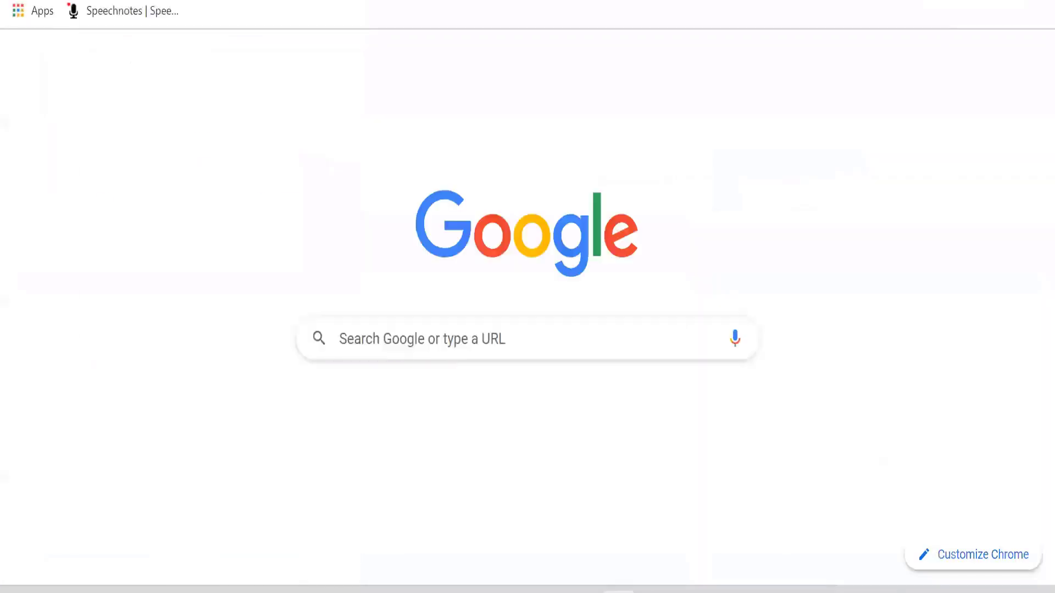
Search the web for "sailpoint" and open the official SailPoint website.
{"action": "type", "text": "sa"}
{"action": "key", "text": "Return"}
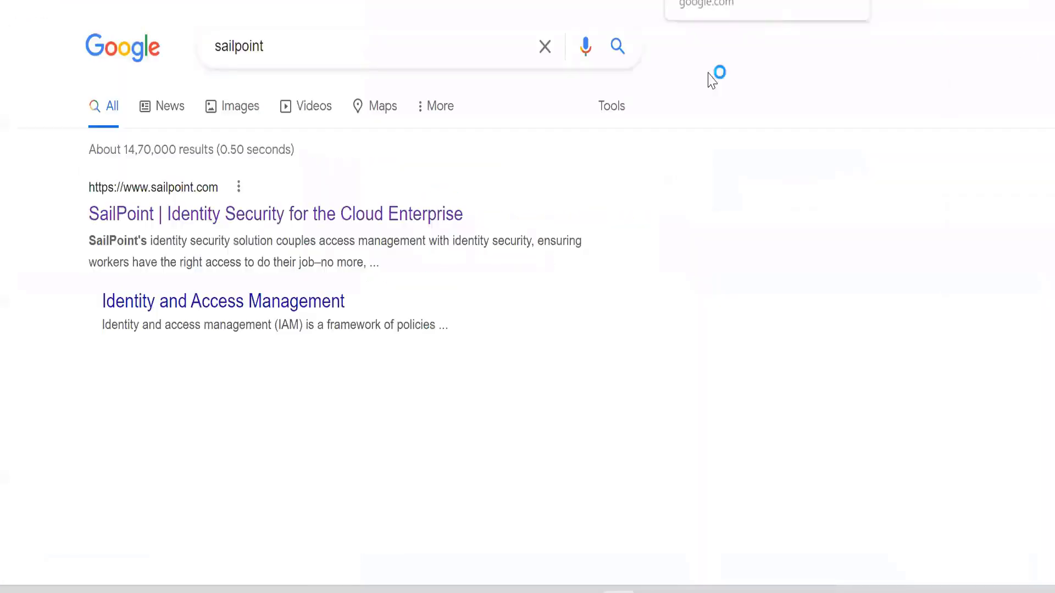
{"action": "left_click", "coordinate": [215, 215]}
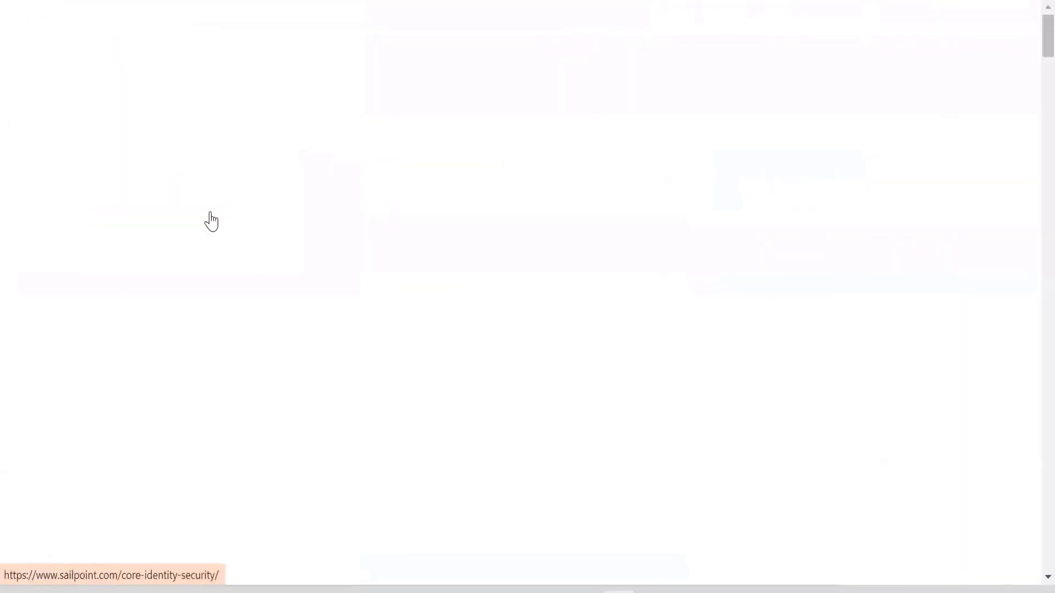
Look through the SailPoint homepage and the Products overview, including Separation of Duties under Compliance Management.
{"action": "scroll", "coordinate": [212, 216], "scroll_direction": "down", "scroll_amount": 15}
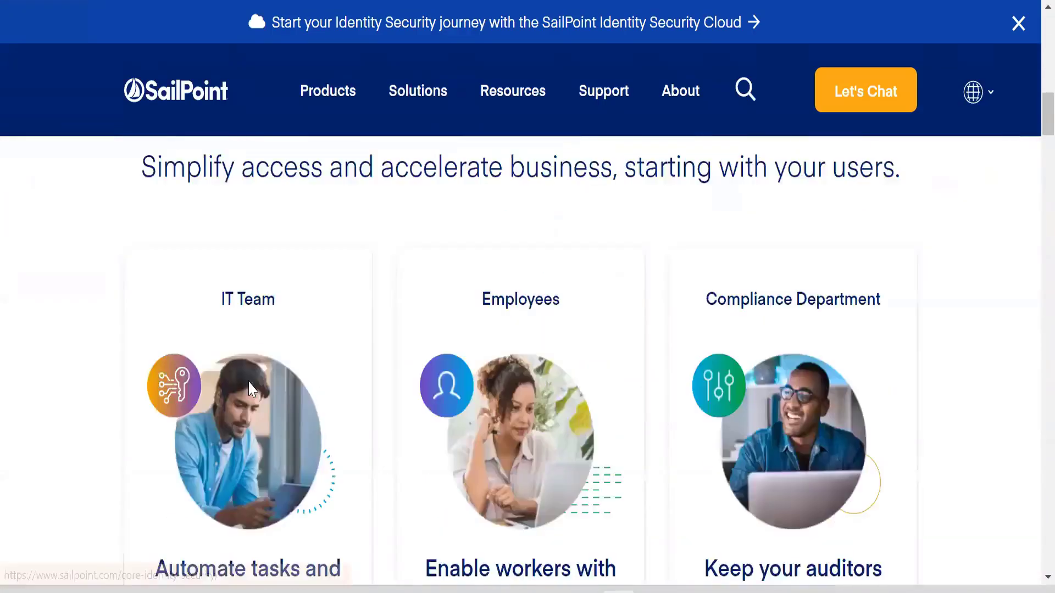
{"action": "scroll", "coordinate": [250, 389], "scroll_direction": "down", "scroll_amount": 15}
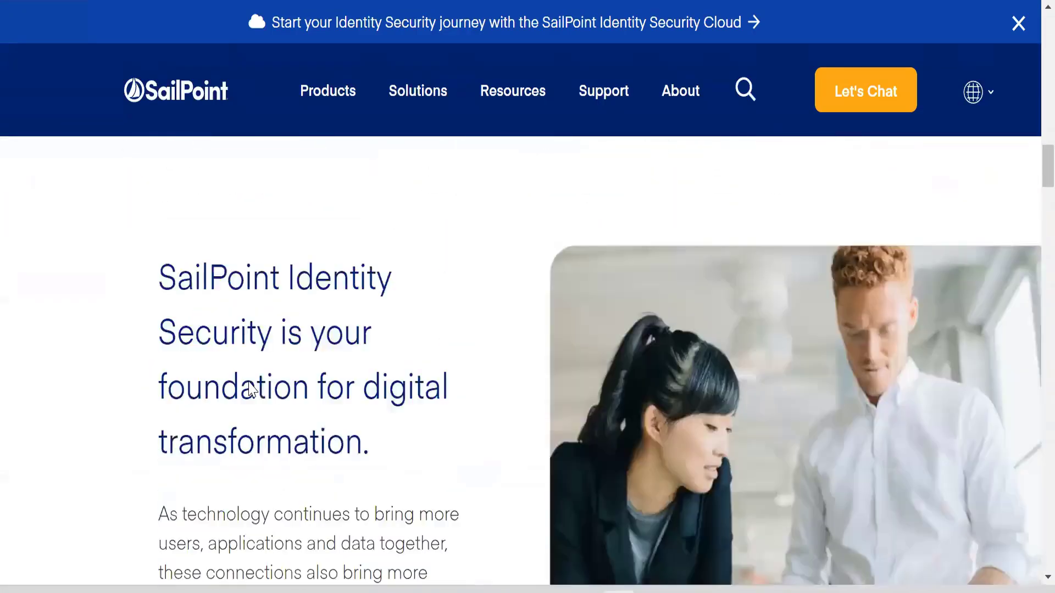
{"action": "scroll", "coordinate": [332, 107], "scroll_direction": "down", "scroll_amount": 12}
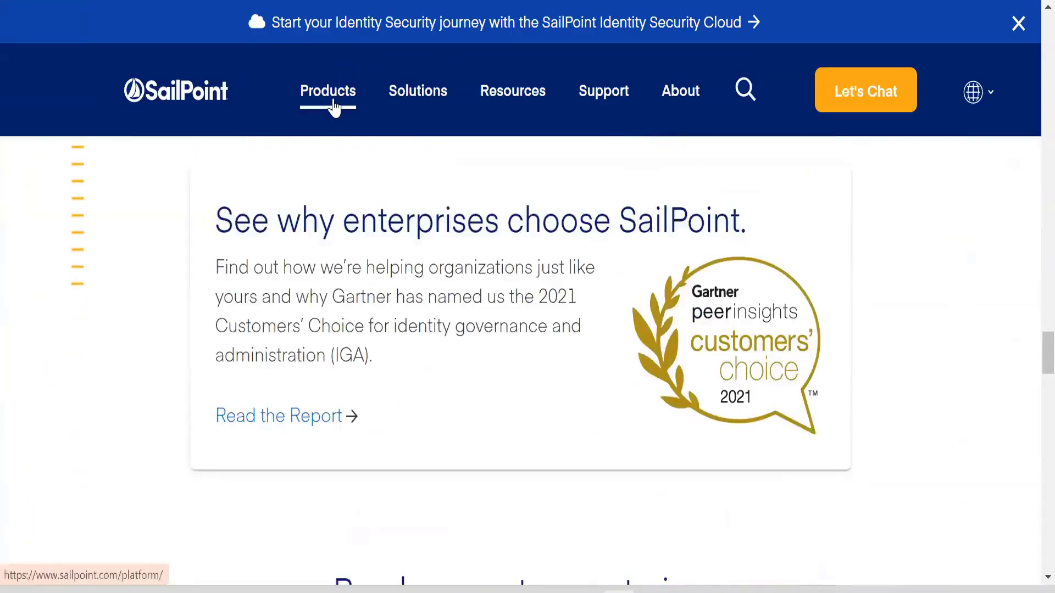
{"action": "mouse_move", "coordinate": [335, 106]}
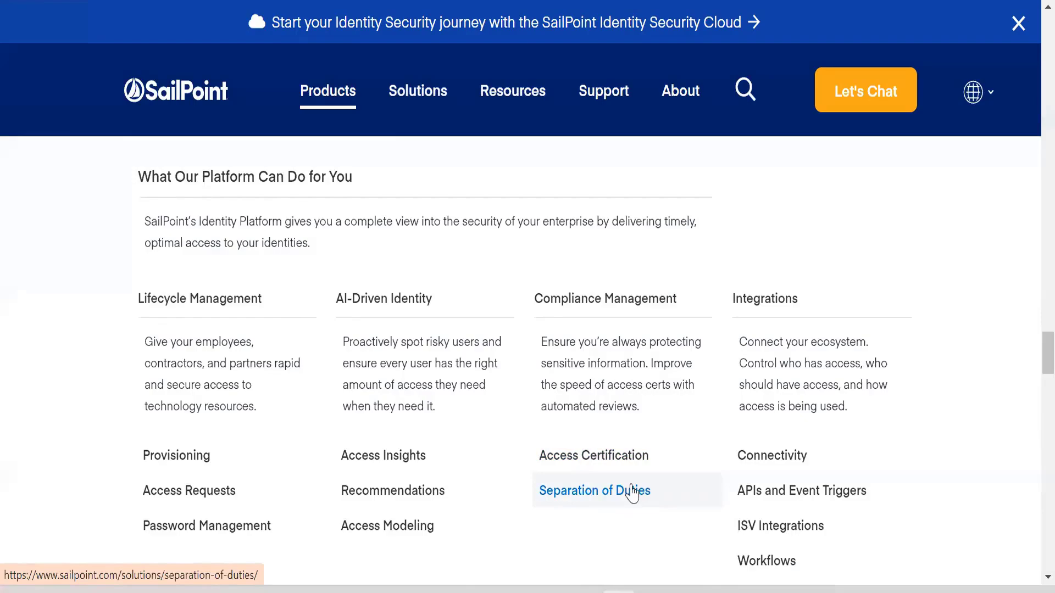
{"action": "scroll", "coordinate": [528, 357], "scroll_direction": "down", "scroll_amount": 5}
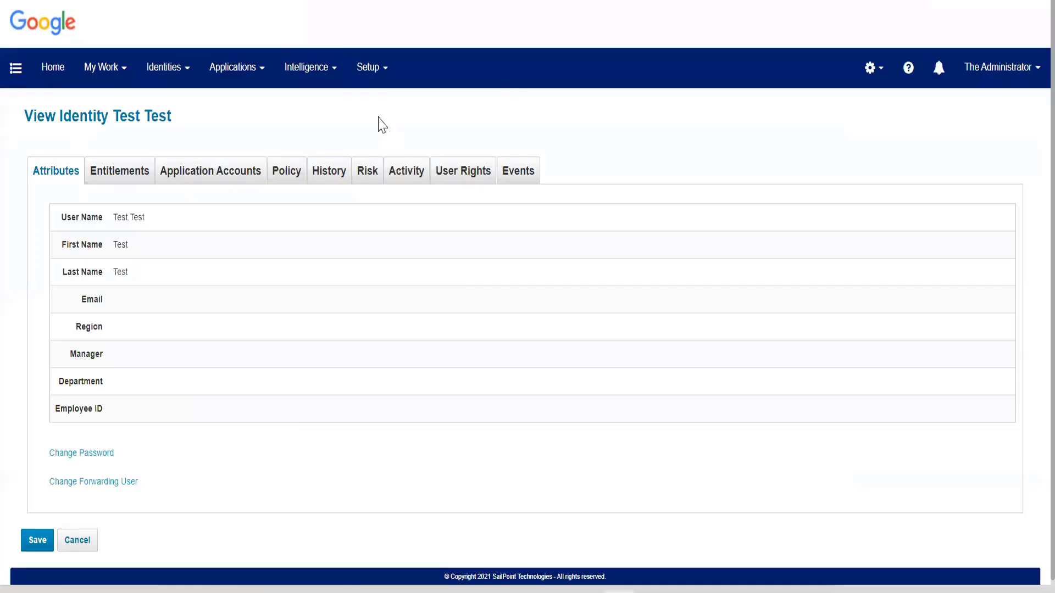
Return to IdentityIQ, open the Policies page and review the available new policy types, including Entitlement SOD Policy.
{"action": "left_click", "coordinate": [373, 79]}
{"action": "left_click", "coordinate": [378, 173]}
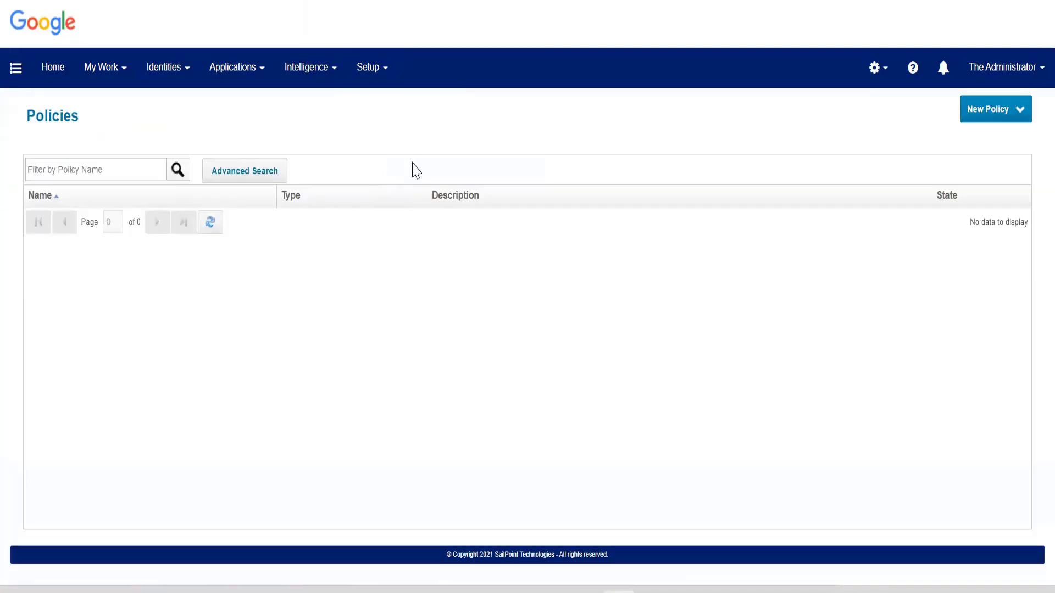
{"action": "left_click", "coordinate": [1014, 115]}
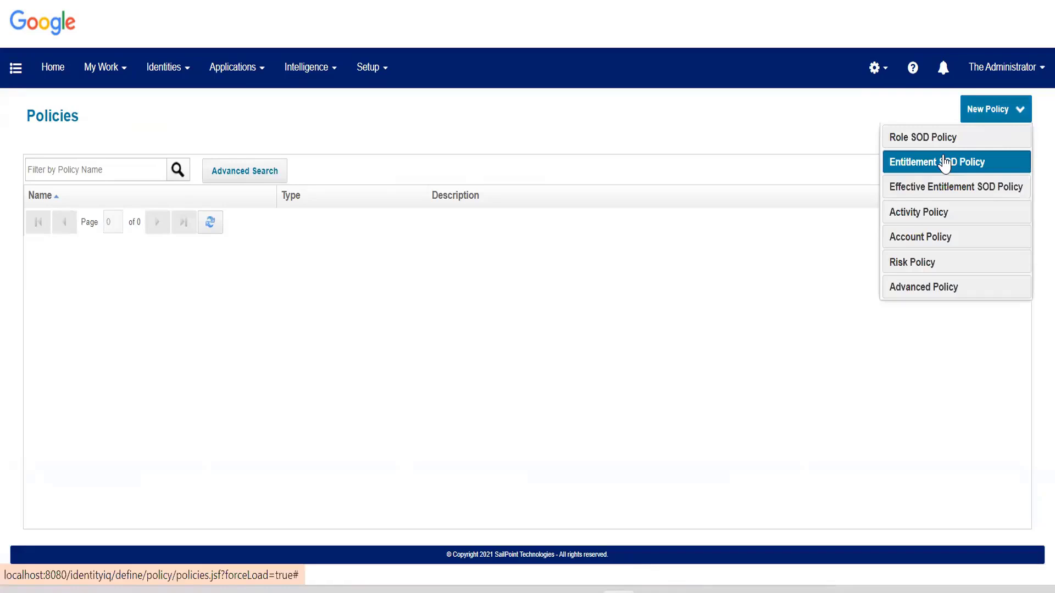
{"action": "left_click", "coordinate": [758, 167]}
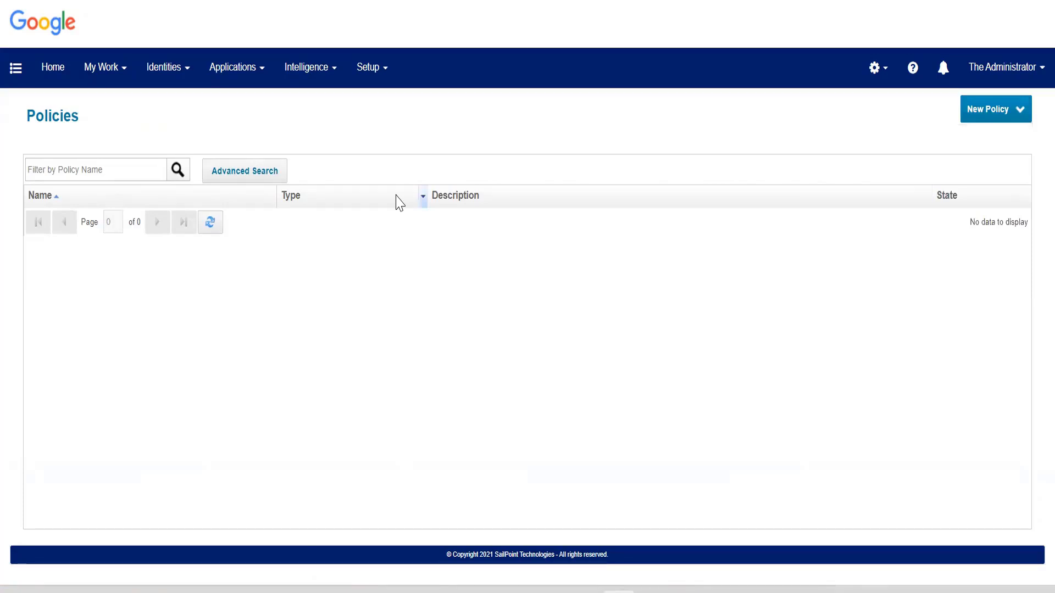
Open the Identity Warehouse, search for an identity by the start of the user name and open the matching identity.
{"action": "mouse_move", "coordinate": [259, 87]}
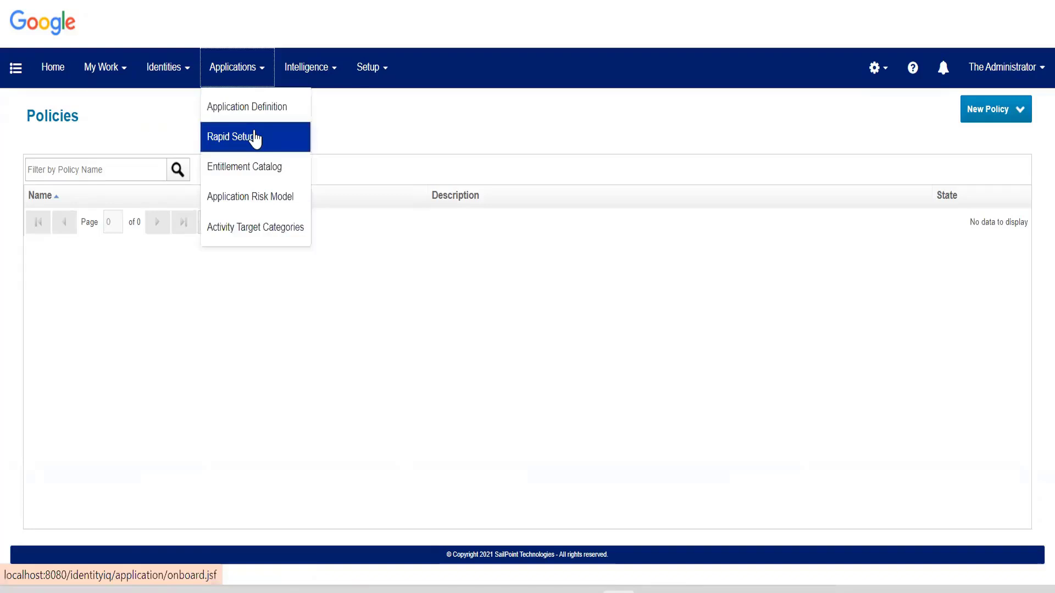
{"action": "mouse_move", "coordinate": [168, 78]}
{"action": "left_click", "coordinate": [170, 120]}
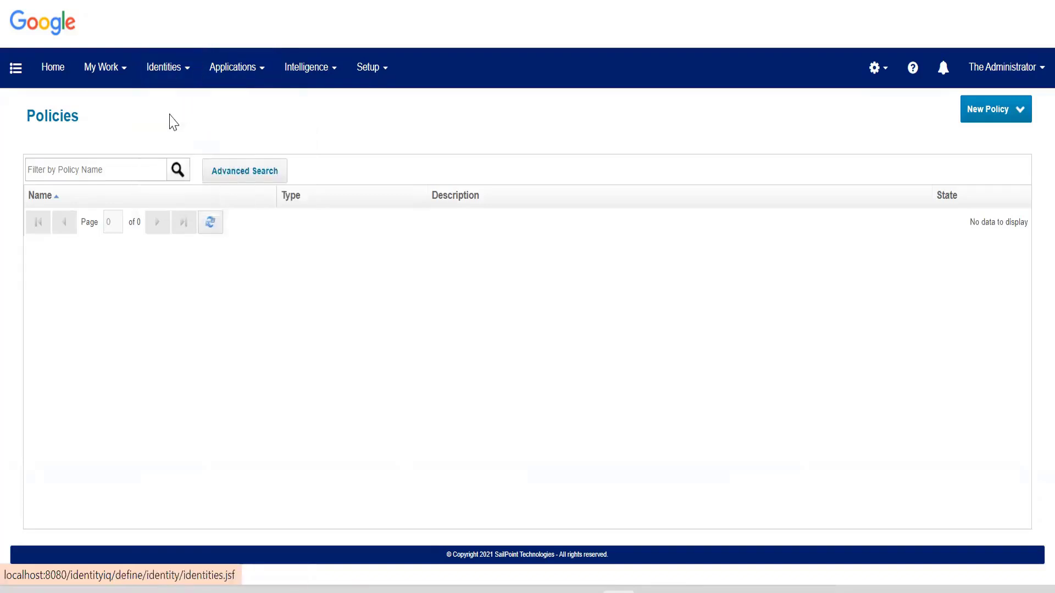
{"action": "left_click", "coordinate": [112, 176]}
{"action": "type", "text": "Aar"}
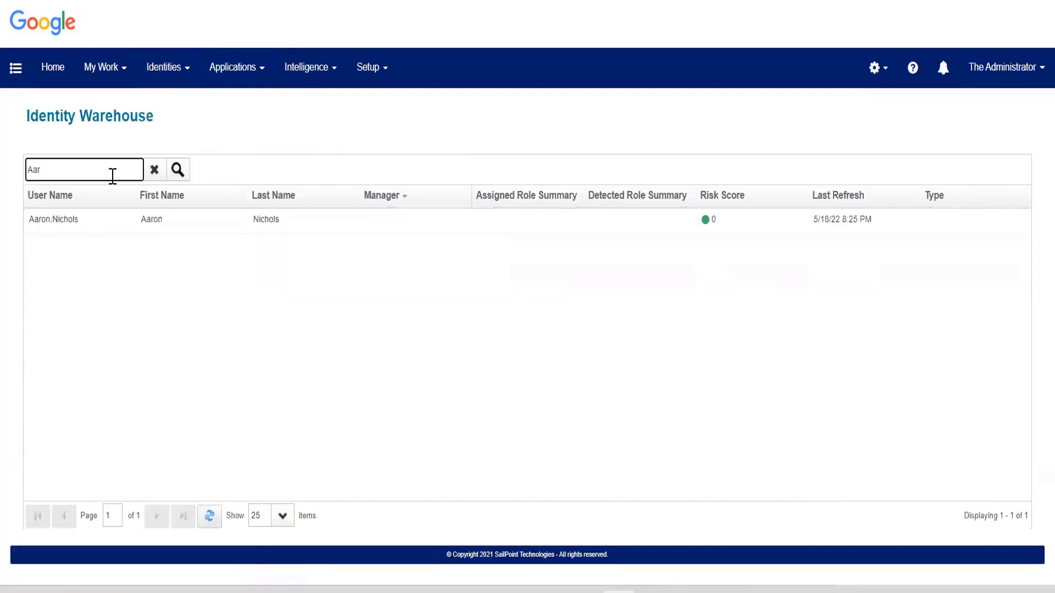
{"action": "left_click", "coordinate": [130, 230]}
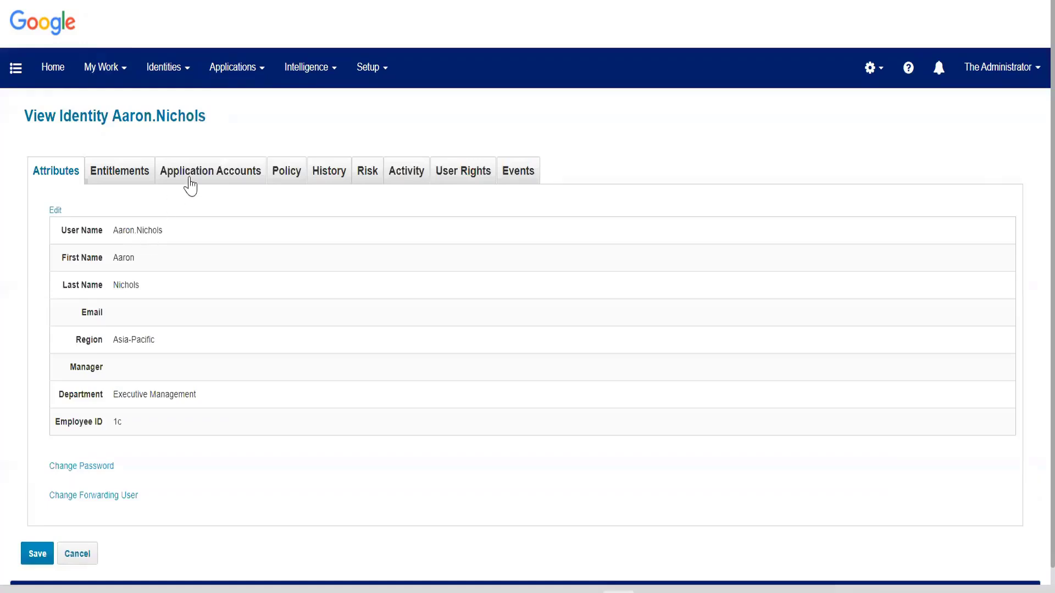
View the identity's application accounts and expand the TRAKK account to examine its capability values.
{"action": "left_click", "coordinate": [185, 177]}
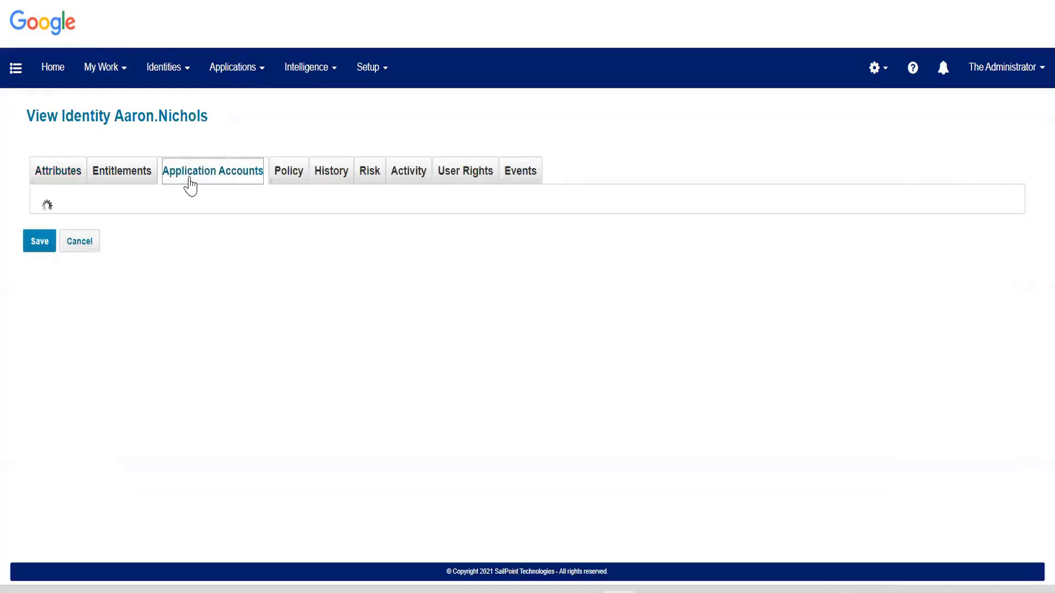
{"action": "left_click", "coordinate": [104, 294]}
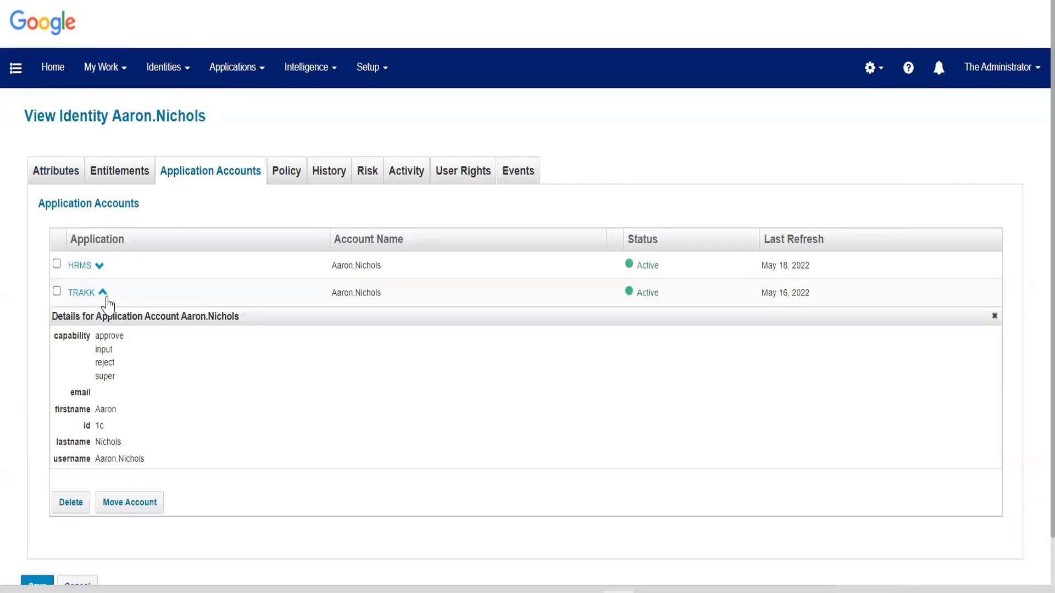
{"action": "left_click_drag", "start_coordinate": [97, 335], "coordinate": [124, 377]}
{"action": "left_click", "coordinate": [123, 376]}
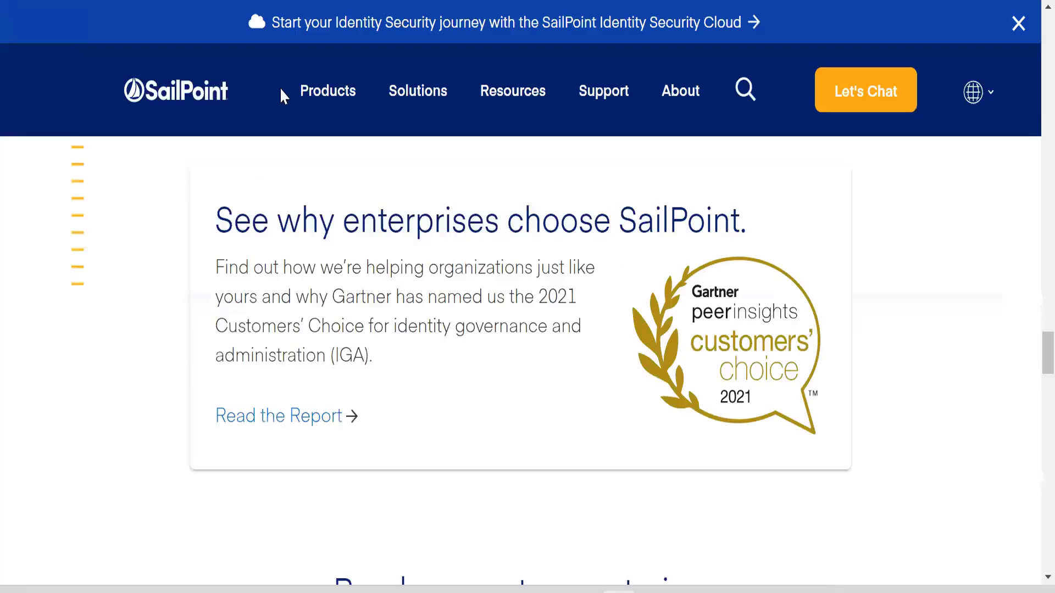
Leave the SailPoint website and load the local IdentityIQ site again.
{"action": "scroll", "coordinate": [336, 28], "scroll_direction": "up", "scroll_amount": 7}
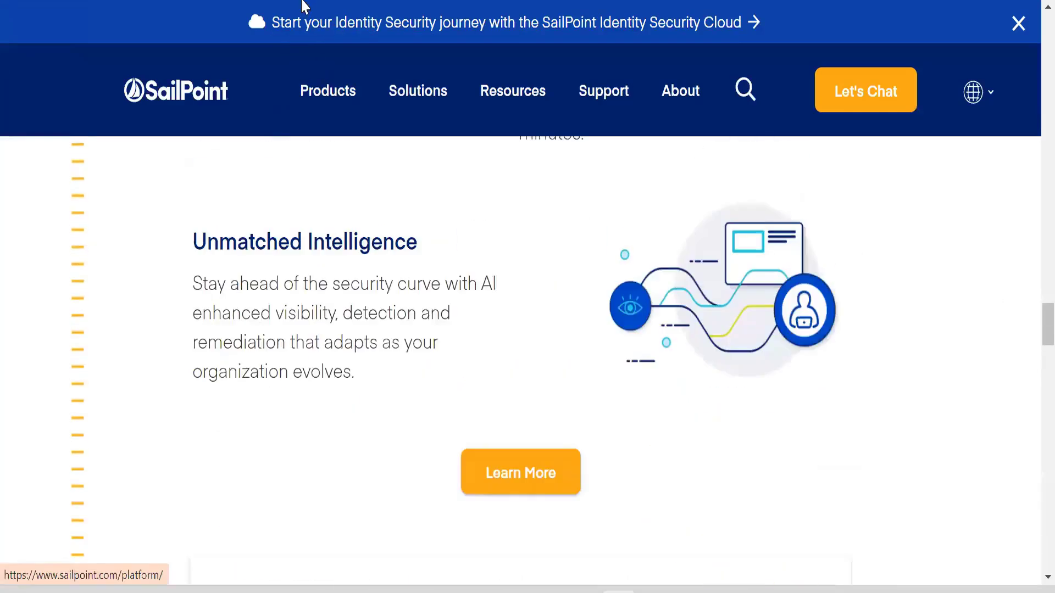
{"action": "type", "text": "localhost:8080/identityiq/debug"}
{"action": "key", "text": "Return"}
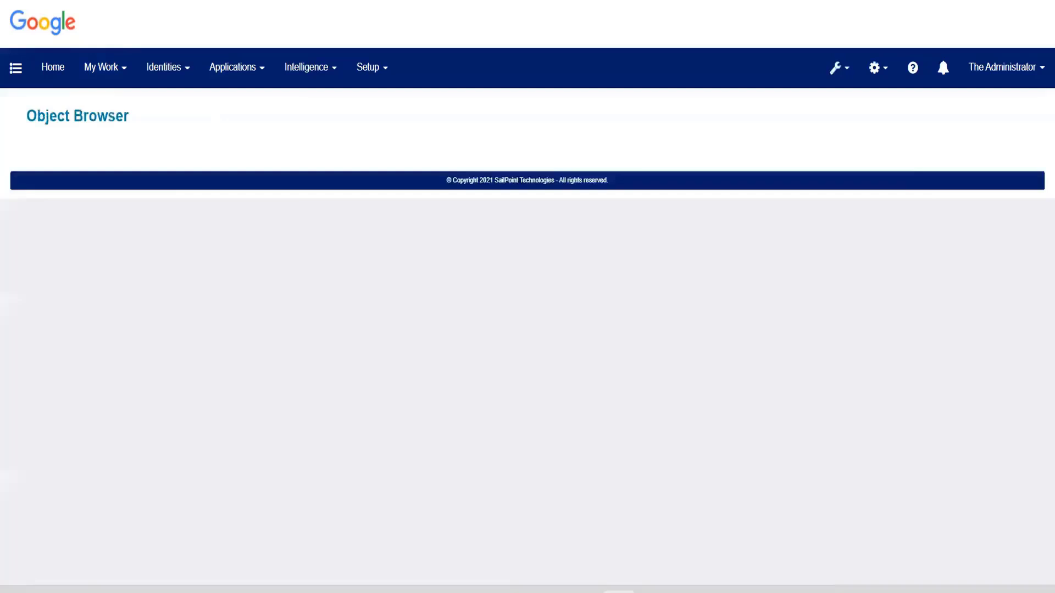
Open the Entitlement Catalog and filter the entitlements by the TRAKK application.
{"action": "left_click", "coordinate": [233, 67]}
{"action": "left_click", "coordinate": [250, 166]}
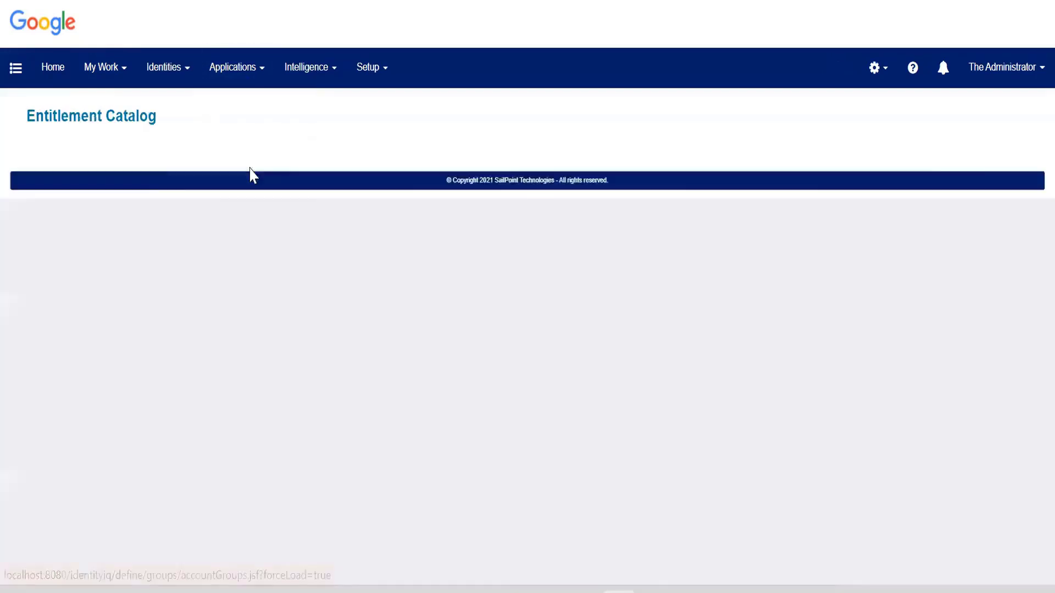
{"action": "left_click", "coordinate": [251, 172]}
{"action": "left_click", "coordinate": [320, 236]}
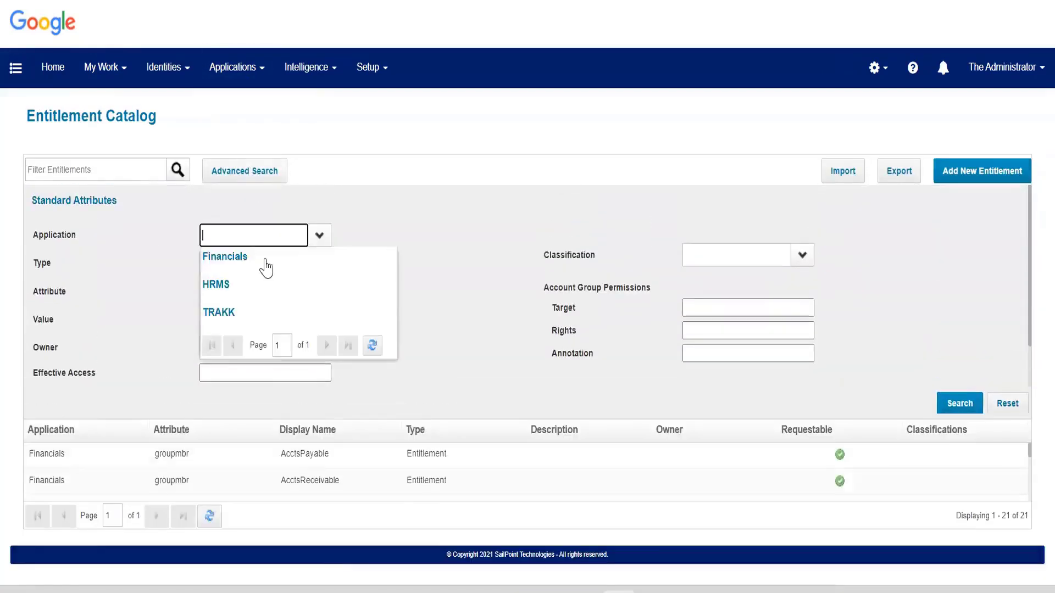
{"action": "left_click", "coordinate": [231, 313]}
{"action": "left_click", "coordinate": [959, 403]}
{"action": "left_click", "coordinate": [217, 172]}
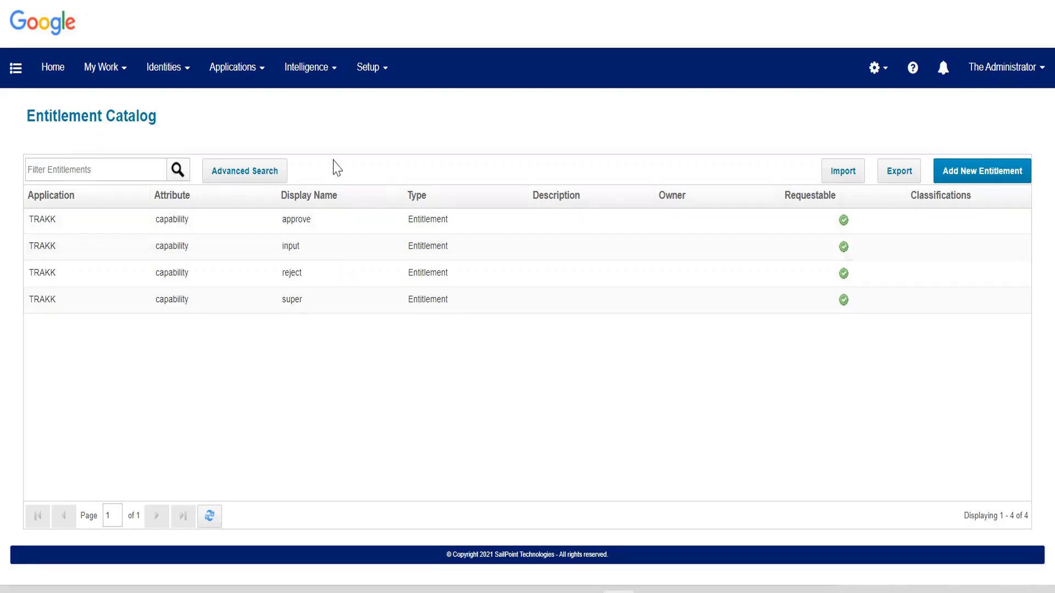
Create a new Entitlement SOD Policy from the Policies page and name it Trakk SOD.
{"action": "left_click", "coordinate": [371, 76]}
{"action": "left_click", "coordinate": [410, 181]}
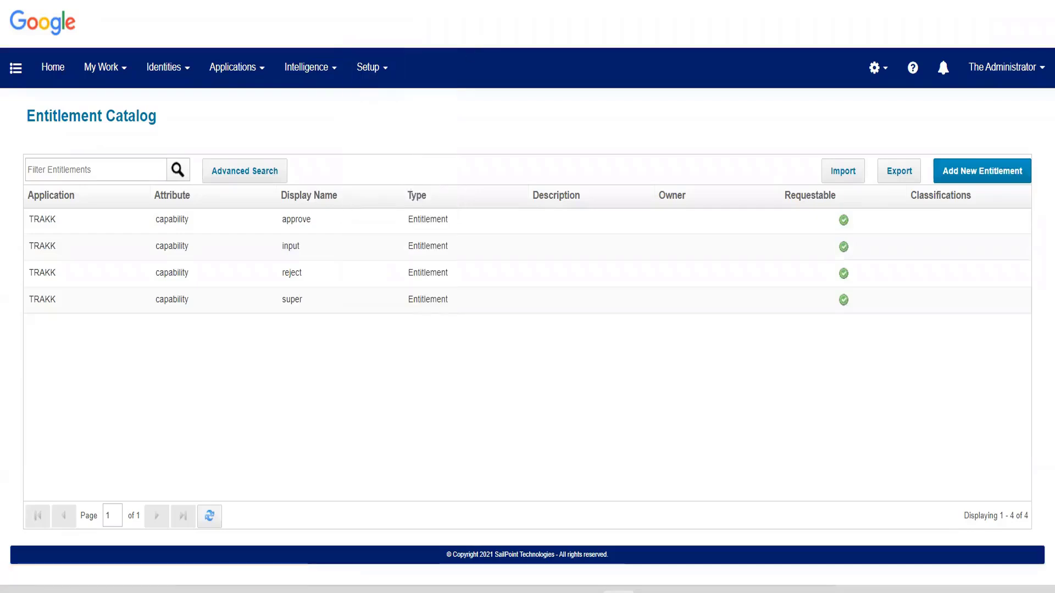
{"action": "left_click", "coordinate": [1013, 112]}
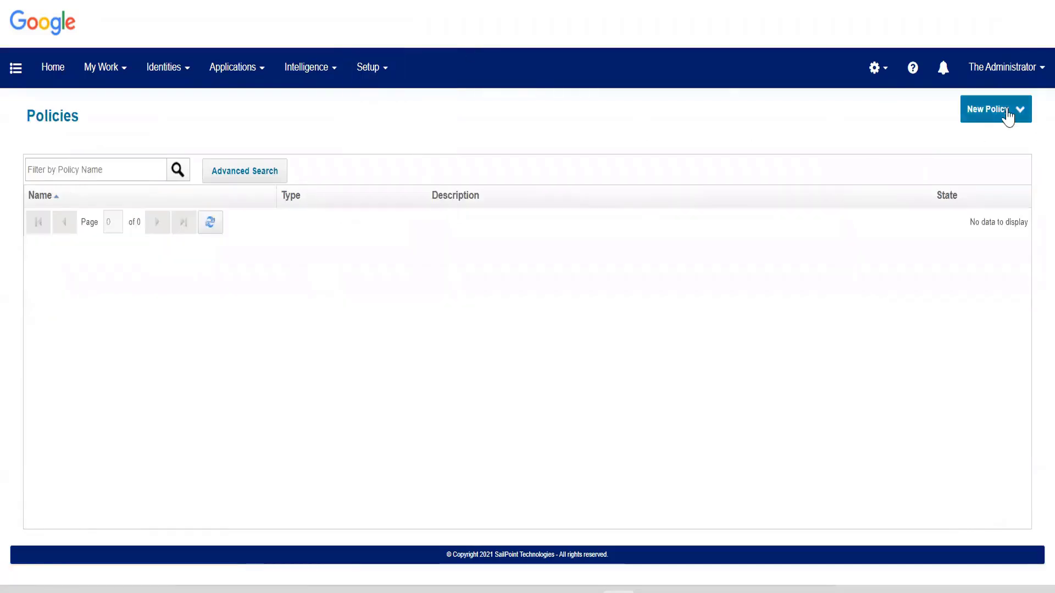
{"action": "left_click", "coordinate": [943, 176]}
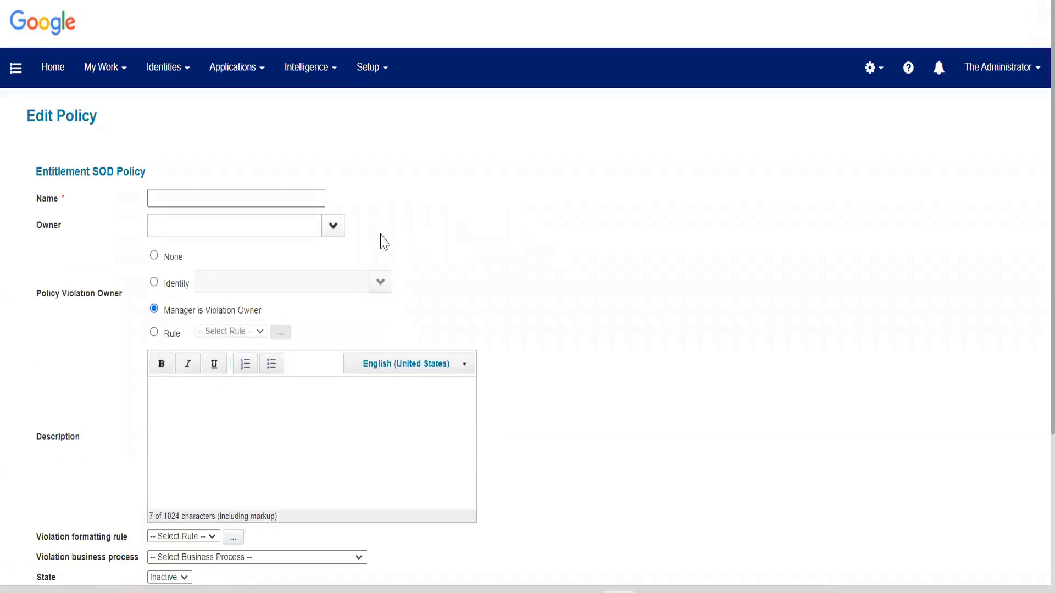
{"action": "left_click", "coordinate": [202, 196]}
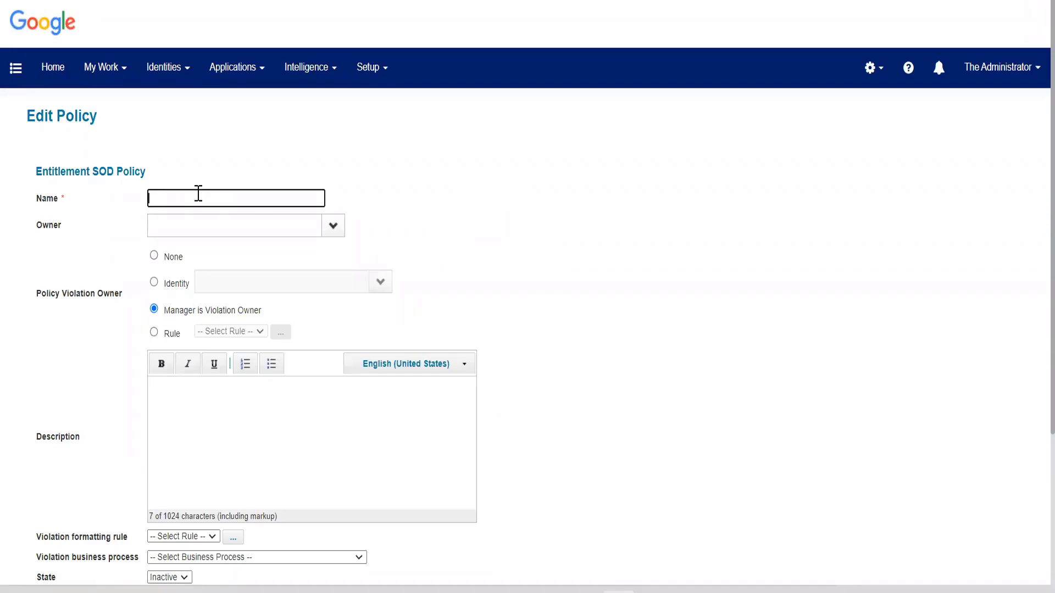
{"action": "type", "text": "Trakk SOD"}
{"action": "left_click", "coordinate": [698, 337]}
Review the Policy Violation Owner options, trying Rule and switching back to Manager is Violation Owner.
{"action": "scroll", "coordinate": [698, 337], "scroll_direction": "down", "scroll_amount": 2}
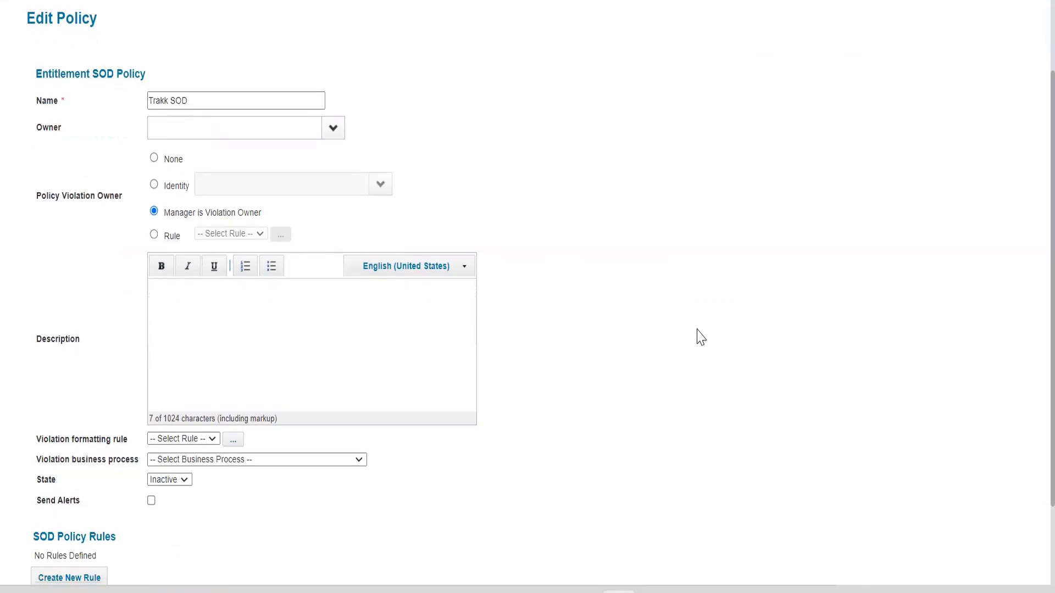
{"action": "left_click_drag", "start_coordinate": [33, 206], "coordinate": [119, 201]}
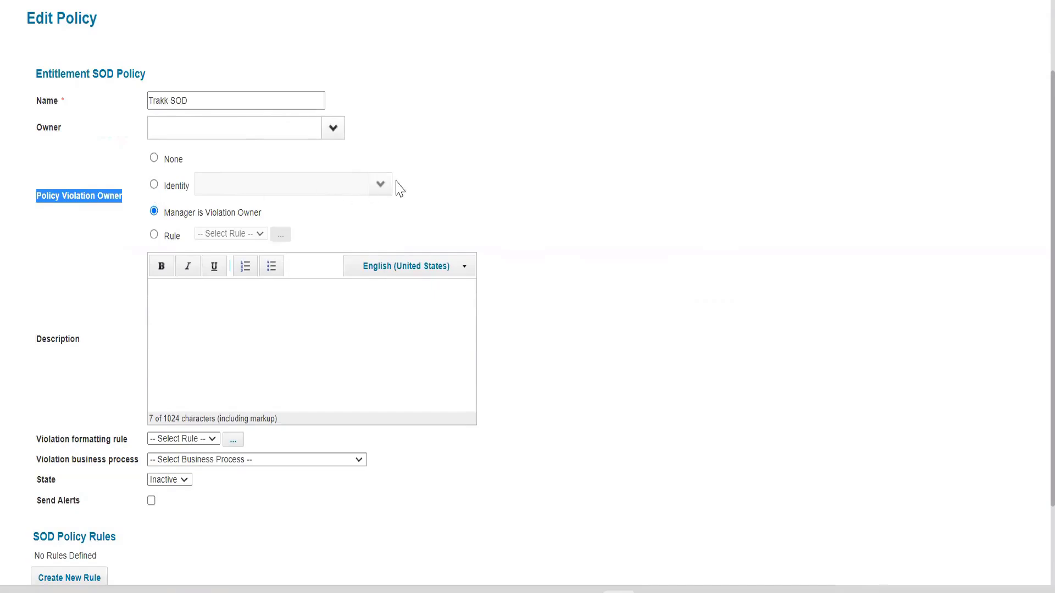
{"action": "left_click_drag", "start_coordinate": [165, 212], "coordinate": [264, 213]}
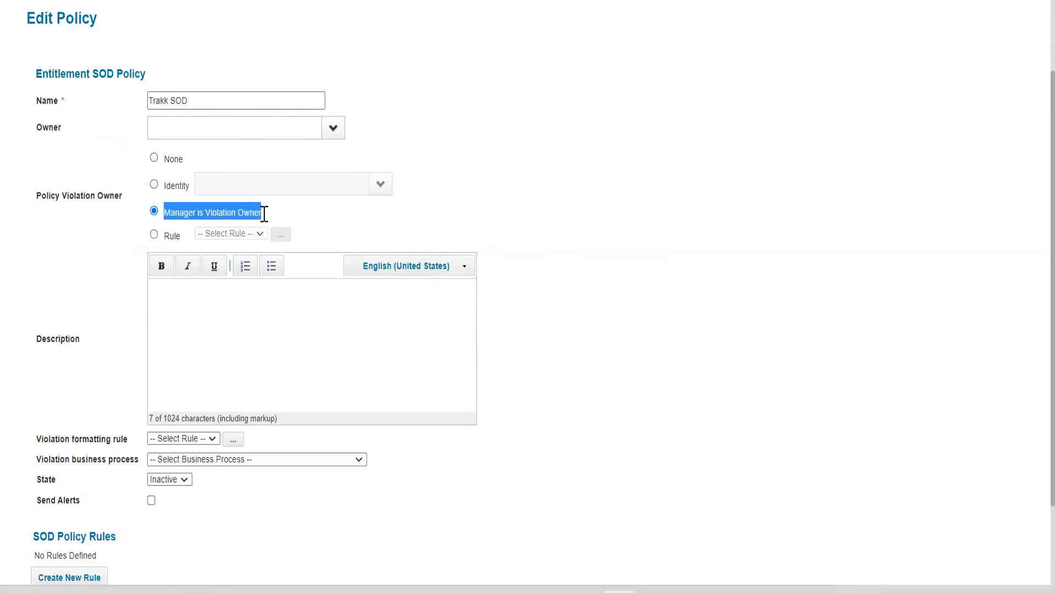
{"action": "left_click", "coordinate": [212, 213]}
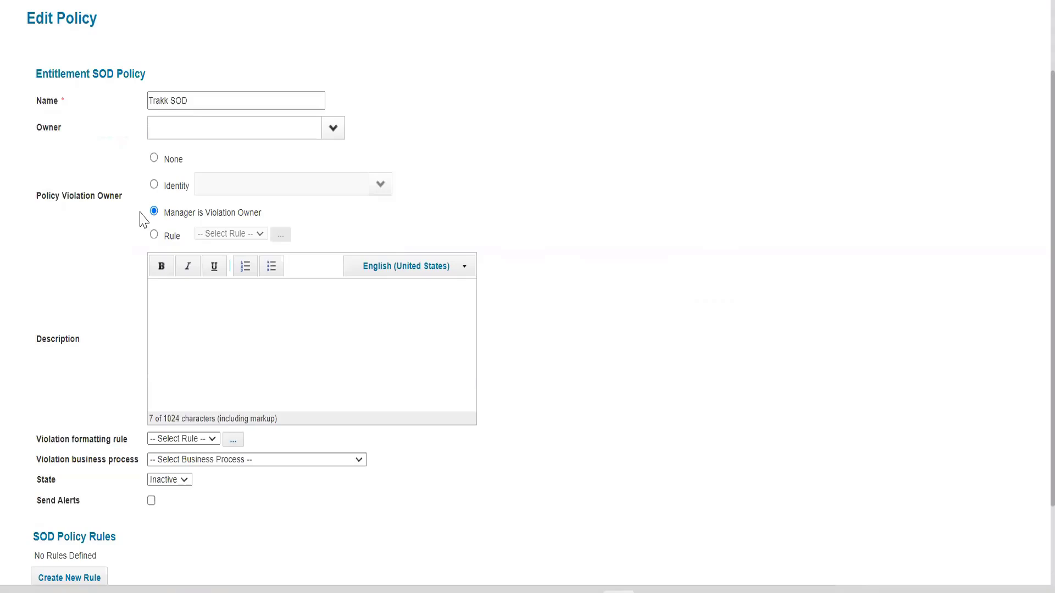
{"action": "left_click", "coordinate": [154, 235]}
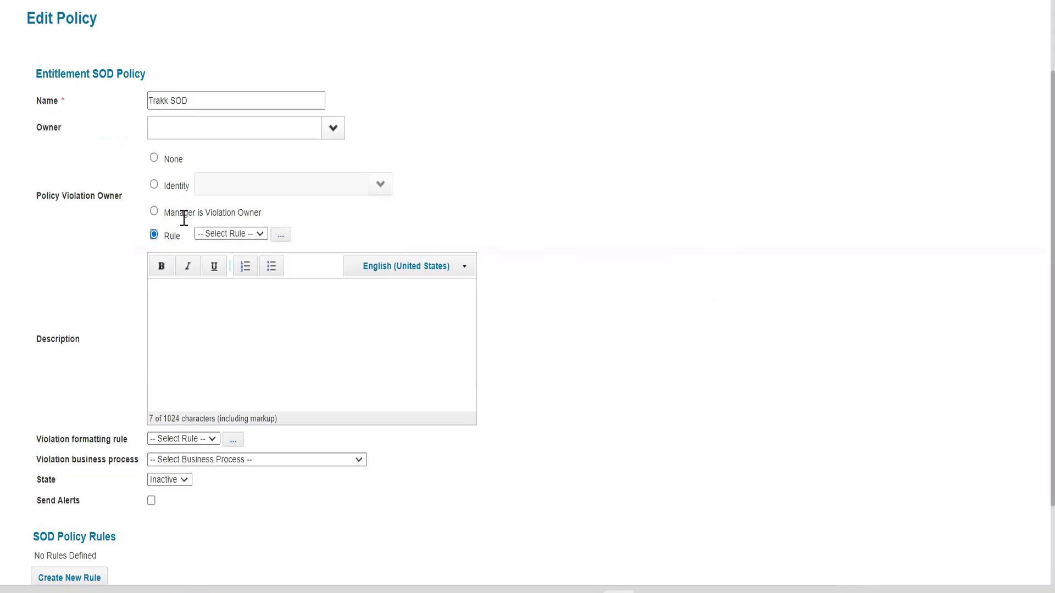
{"action": "left_click", "coordinate": [154, 213]}
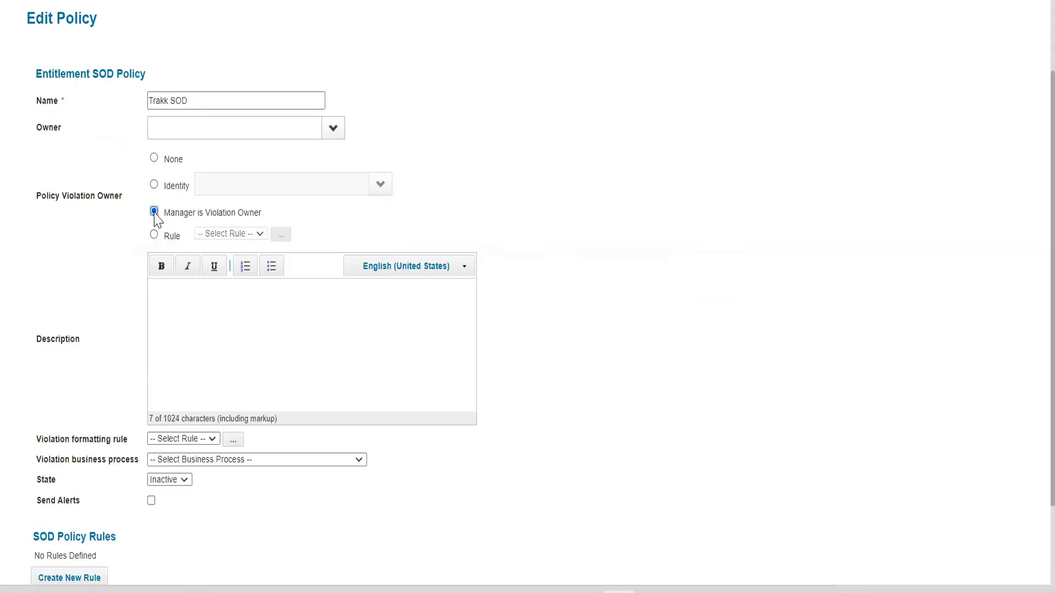
Set the state of the Trakk SOD policy to Active.
{"action": "scroll", "coordinate": [158, 299], "scroll_direction": "down", "scroll_amount": 2}
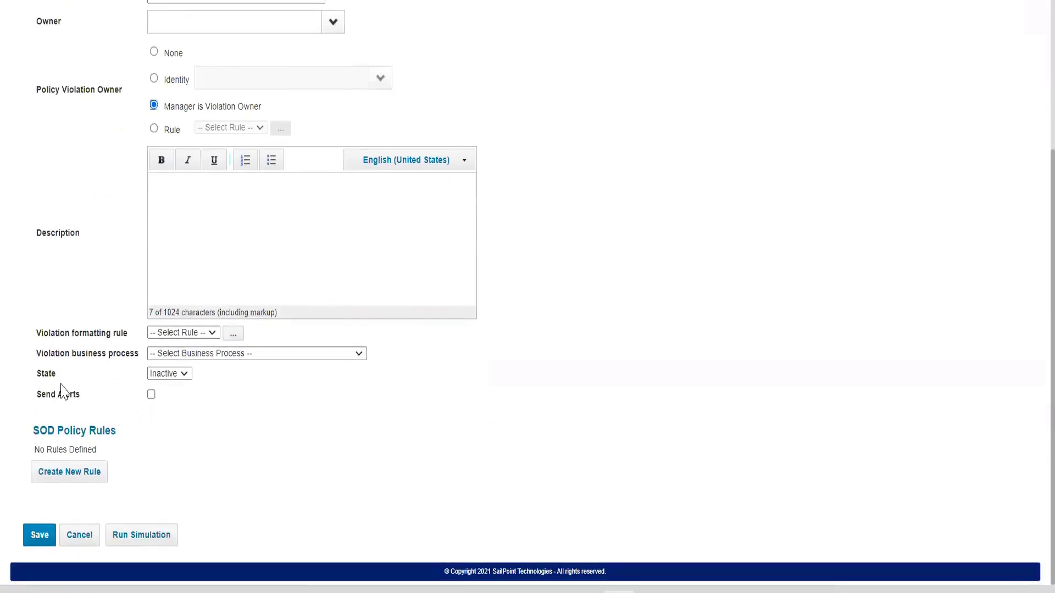
{"action": "left_click", "coordinate": [184, 375]}
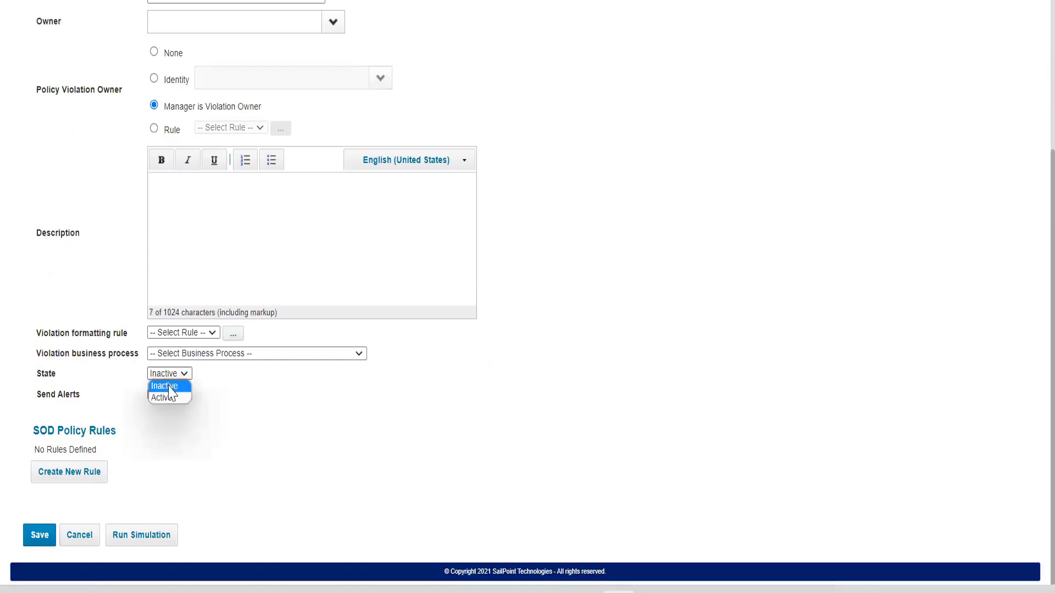
{"action": "left_click", "coordinate": [165, 398]}
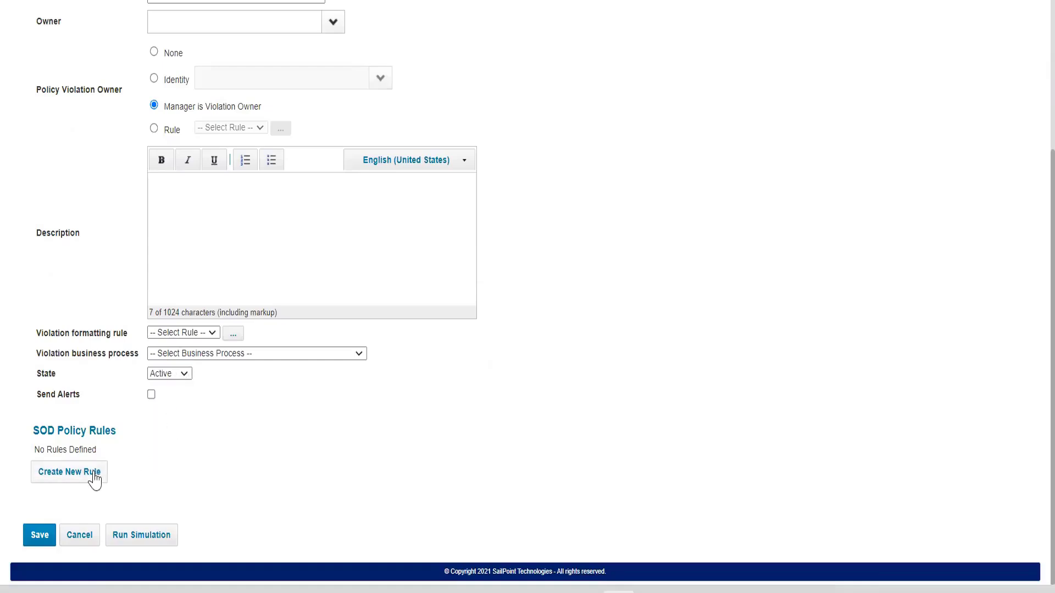
Create a new rule under SOD Policy Rules and look over its First and Second Entitlement Set sections.
{"action": "left_click_drag", "start_coordinate": [34, 431], "coordinate": [125, 437]}
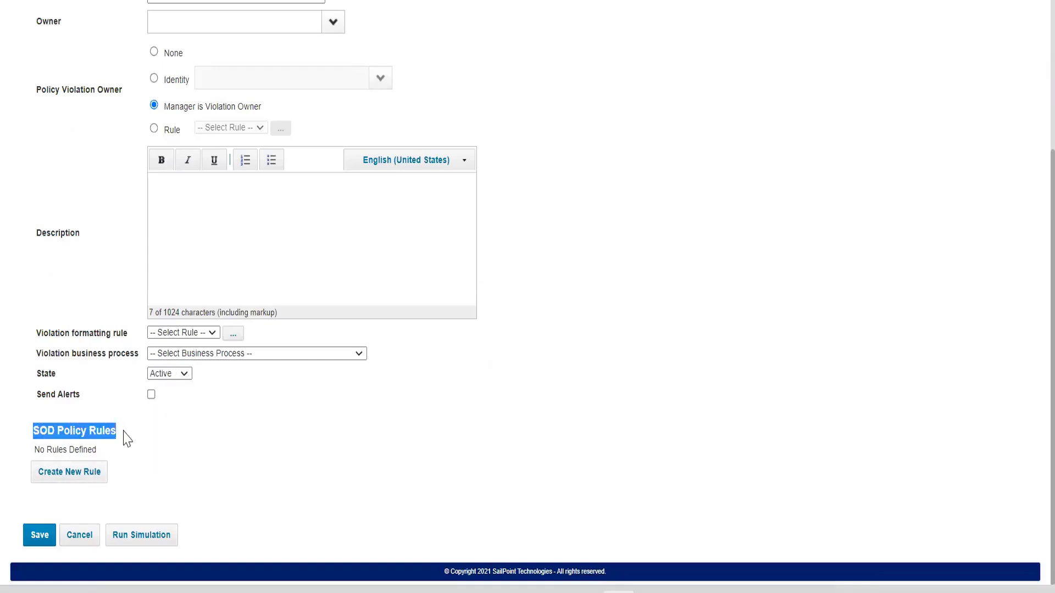
{"action": "left_click", "coordinate": [84, 478]}
{"action": "scroll", "coordinate": [534, 342], "scroll_direction": "down", "scroll_amount": 3}
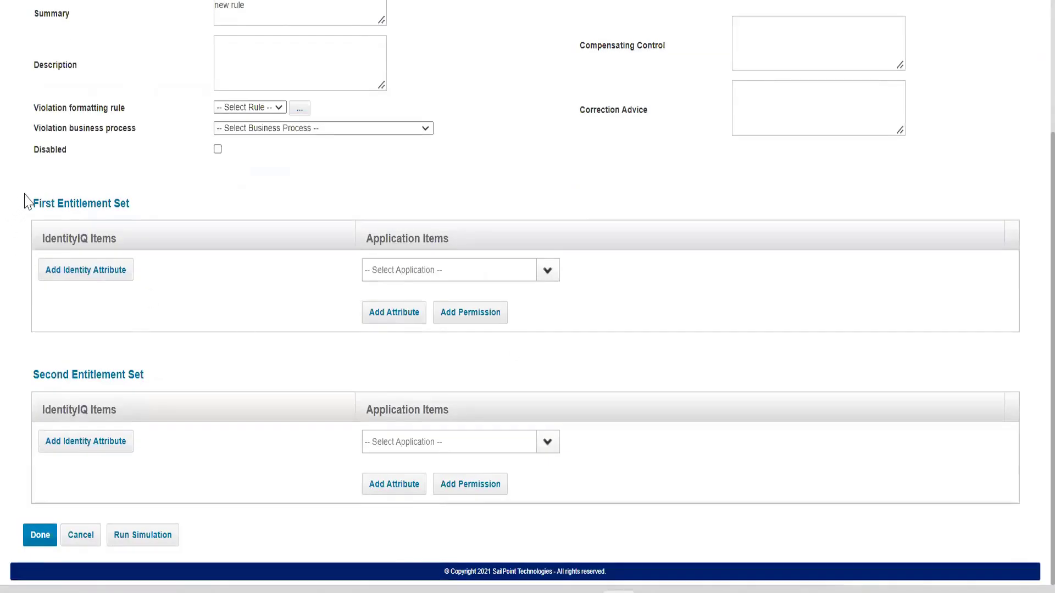
{"action": "left_click_drag", "start_coordinate": [25, 198], "coordinate": [187, 278]}
{"action": "left_click", "coordinate": [153, 358]}
{"action": "left_click_drag", "start_coordinate": [34, 374], "coordinate": [187, 383]}
{"action": "left_click", "coordinate": [213, 383]}
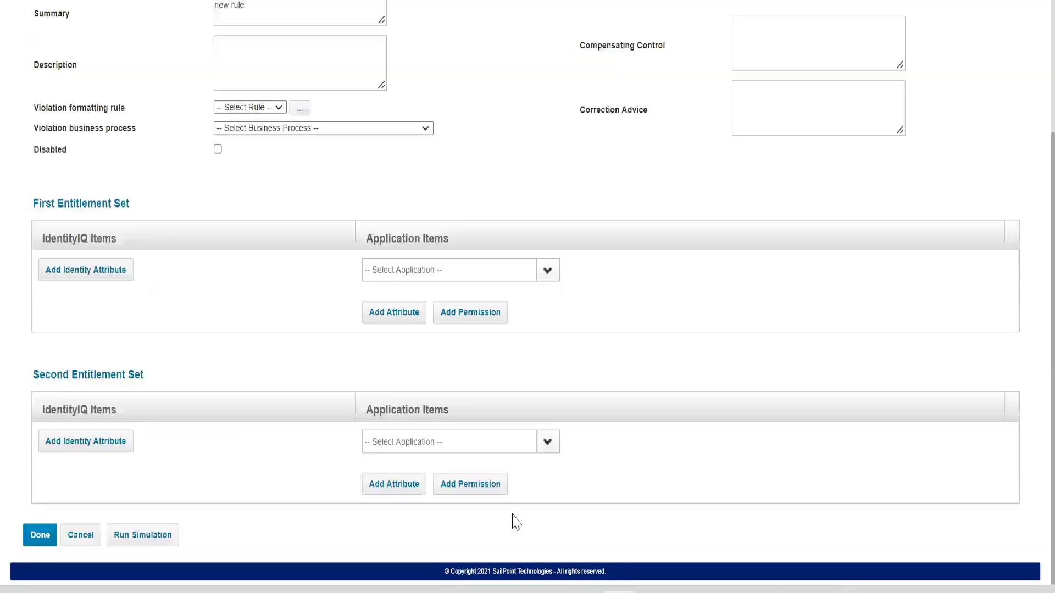
In the First Entitlement Set, add a TRAKK attribute with the name capability and the value approve.
{"action": "left_click", "coordinate": [547, 270]}
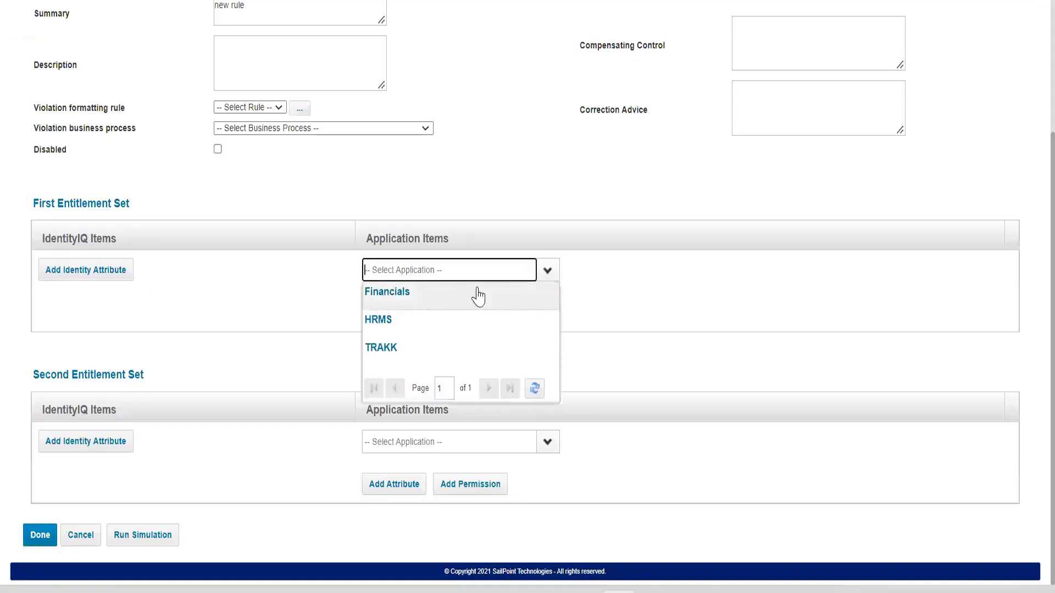
{"action": "left_click", "coordinate": [390, 350]}
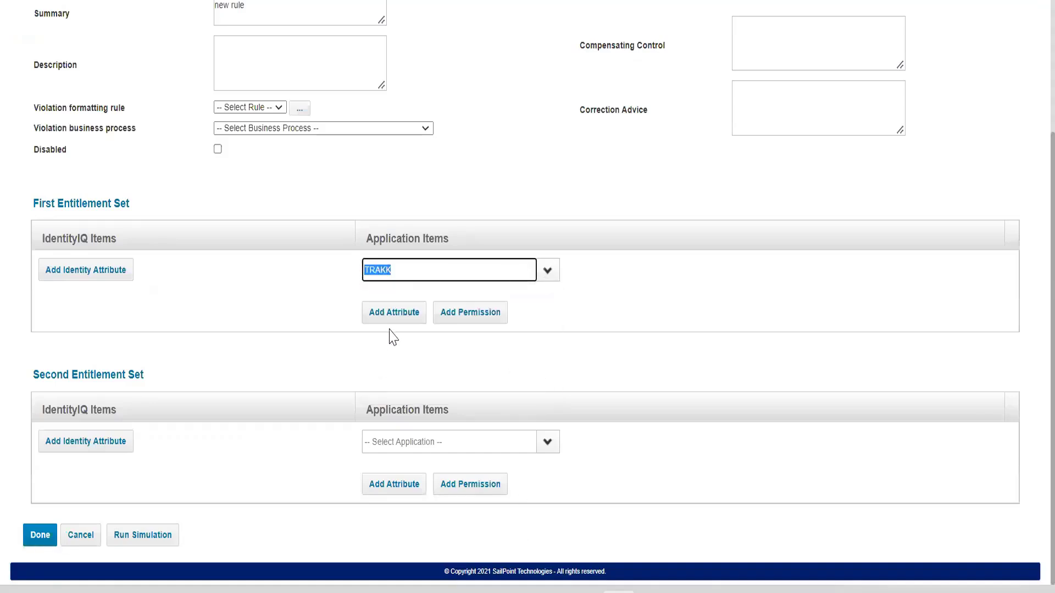
{"action": "left_click", "coordinate": [390, 321]}
{"action": "scroll", "coordinate": [390, 321], "scroll_direction": "down", "scroll_amount": 3}
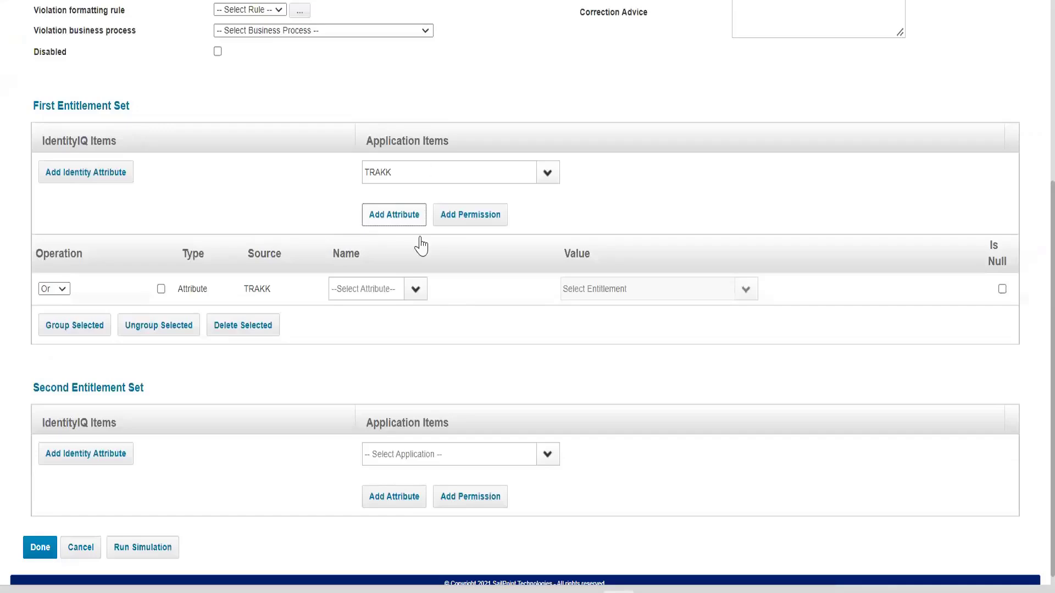
{"action": "left_click", "coordinate": [415, 293]}
{"action": "left_click", "coordinate": [381, 311]}
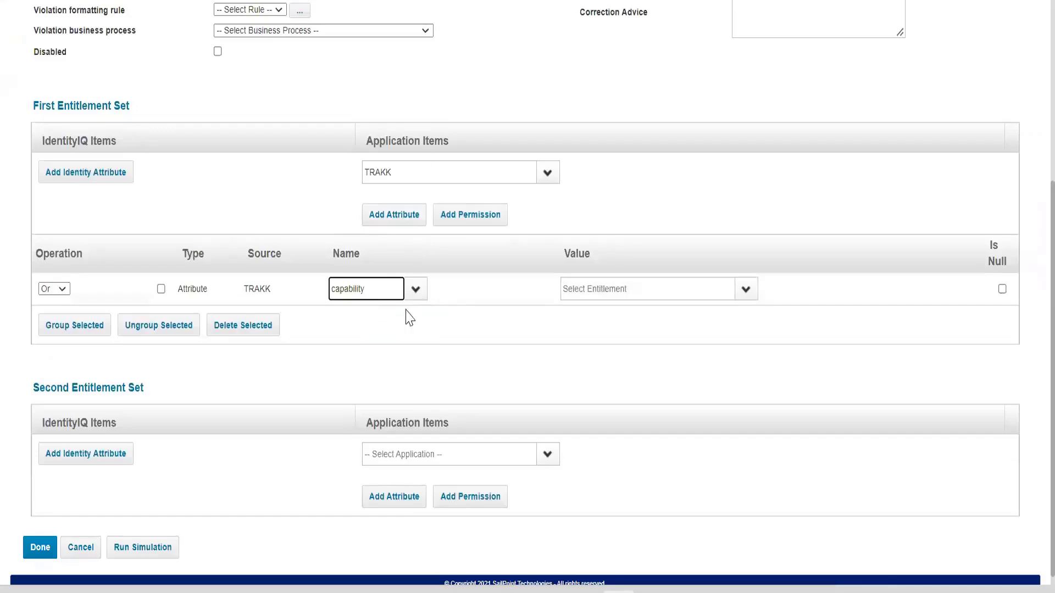
{"action": "left_click", "coordinate": [747, 291]}
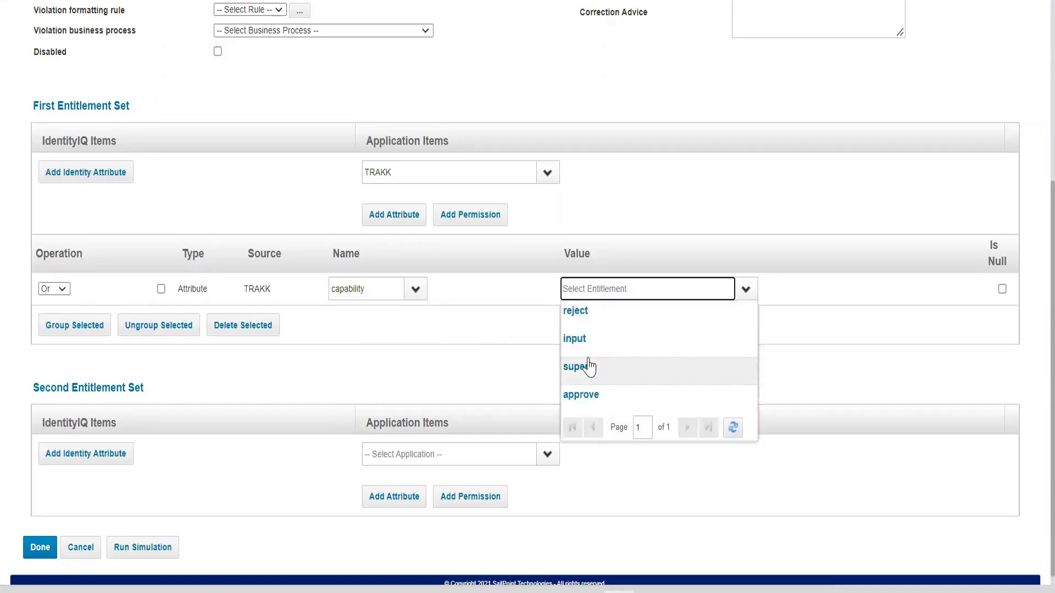
{"action": "left_click", "coordinate": [581, 394]}
In the Second Entitlement Set, add a TRAKK attribute with the name capability and the value input.
{"action": "scroll", "coordinate": [187, 379], "scroll_direction": "down", "scroll_amount": 1}
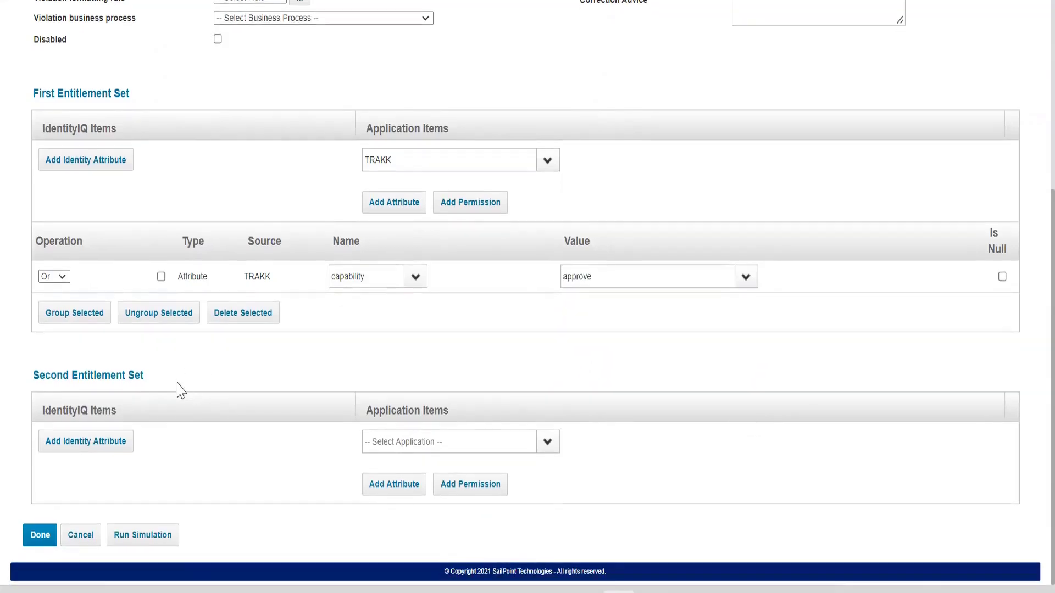
{"action": "left_click", "coordinate": [550, 445]}
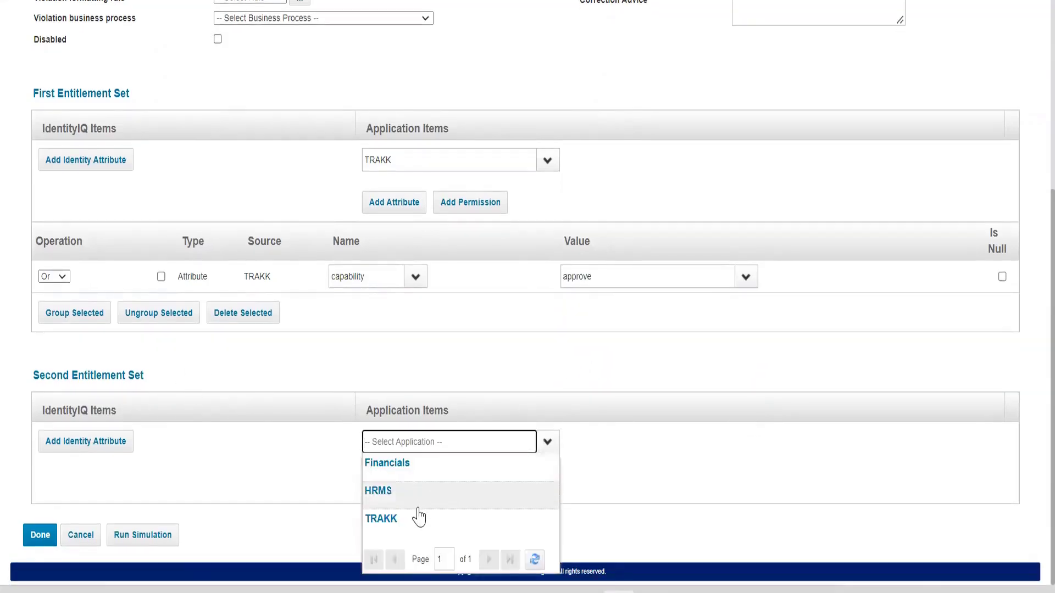
{"action": "left_click", "coordinate": [422, 488]}
{"action": "left_click", "coordinate": [548, 443]}
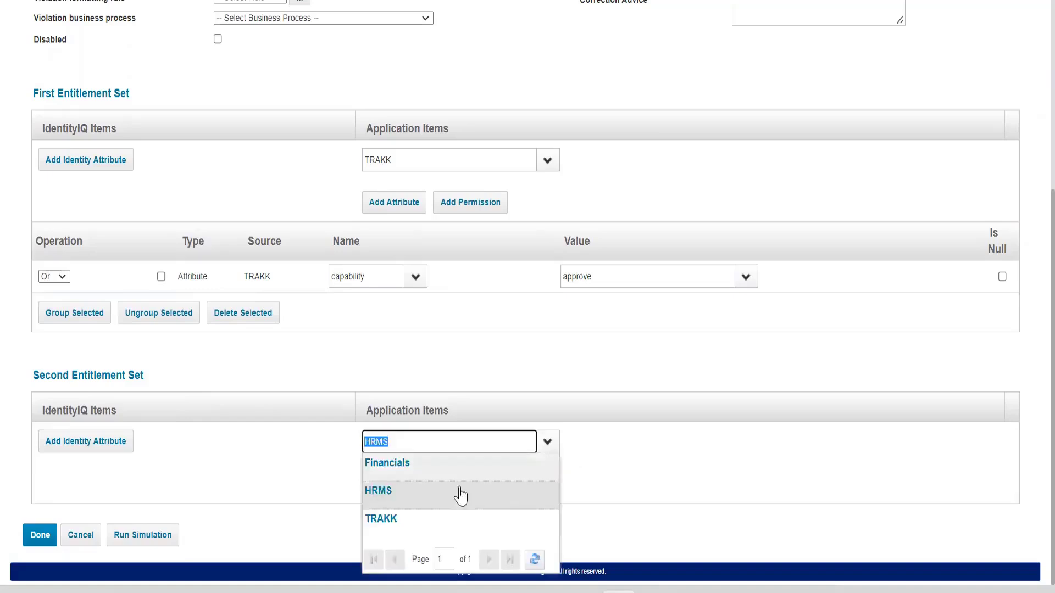
{"action": "left_click", "coordinate": [416, 517]}
{"action": "left_click", "coordinate": [412, 482]}
{"action": "scroll", "coordinate": [415, 467], "scroll_direction": "down", "scroll_amount": 2}
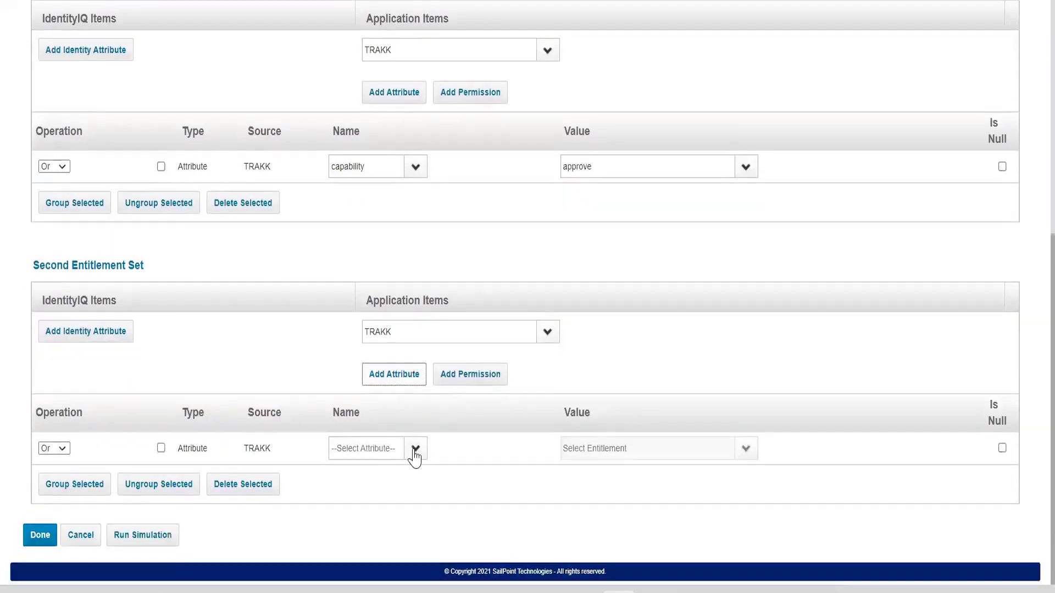
{"action": "left_click", "coordinate": [416, 448]}
{"action": "left_click", "coordinate": [357, 473]}
{"action": "left_click", "coordinate": [751, 449]}
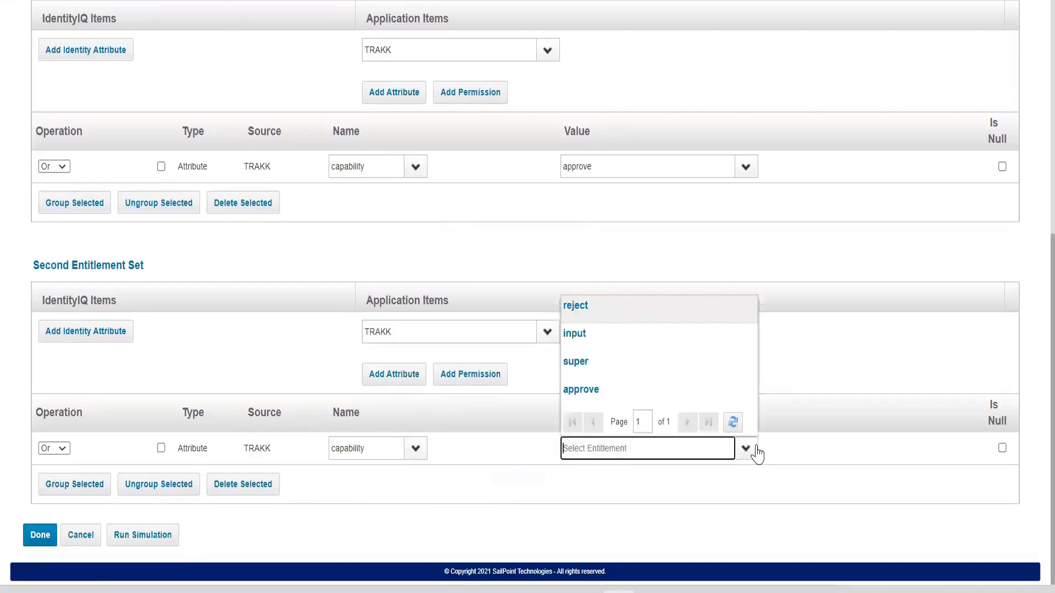
{"action": "left_click", "coordinate": [632, 340]}
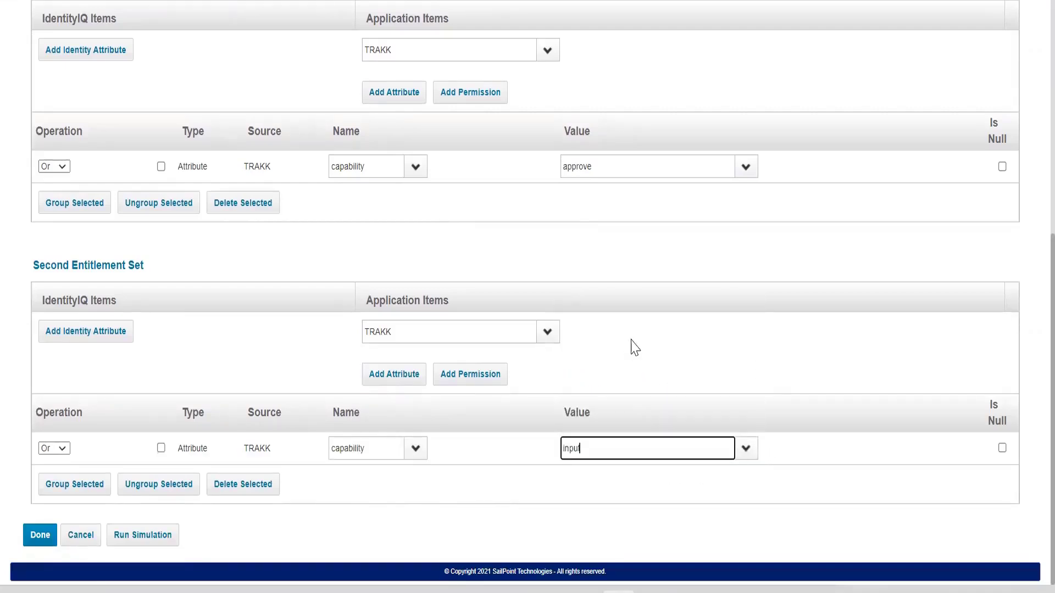
Review the First Entitlement Set against the Second Entitlement Set of the new rule.
{"action": "scroll", "coordinate": [632, 346], "scroll_direction": "up", "scroll_amount": 2}
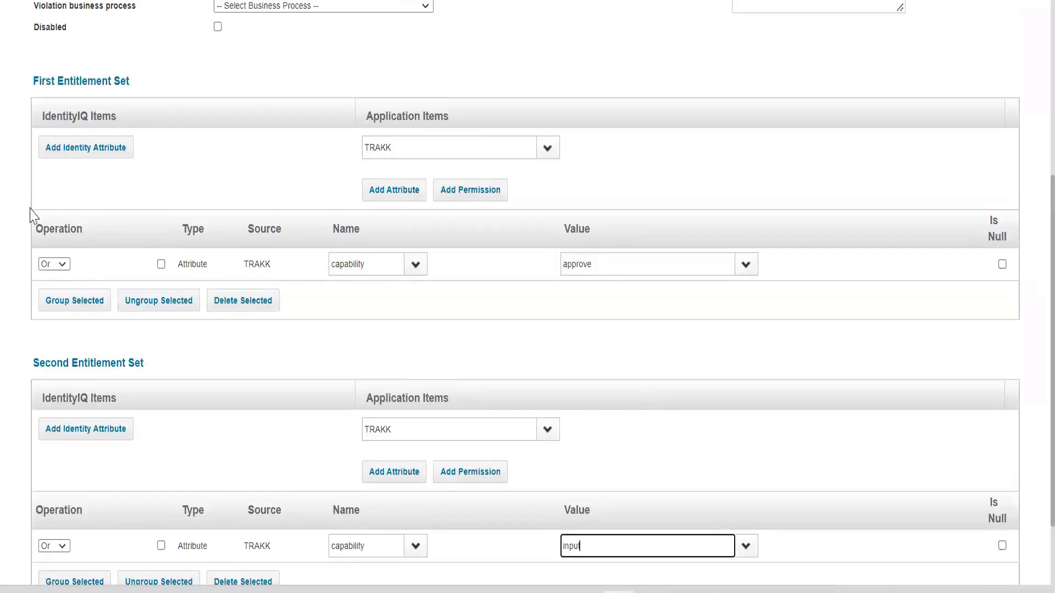
{"action": "left_click_drag", "start_coordinate": [34, 82], "coordinate": [131, 83]}
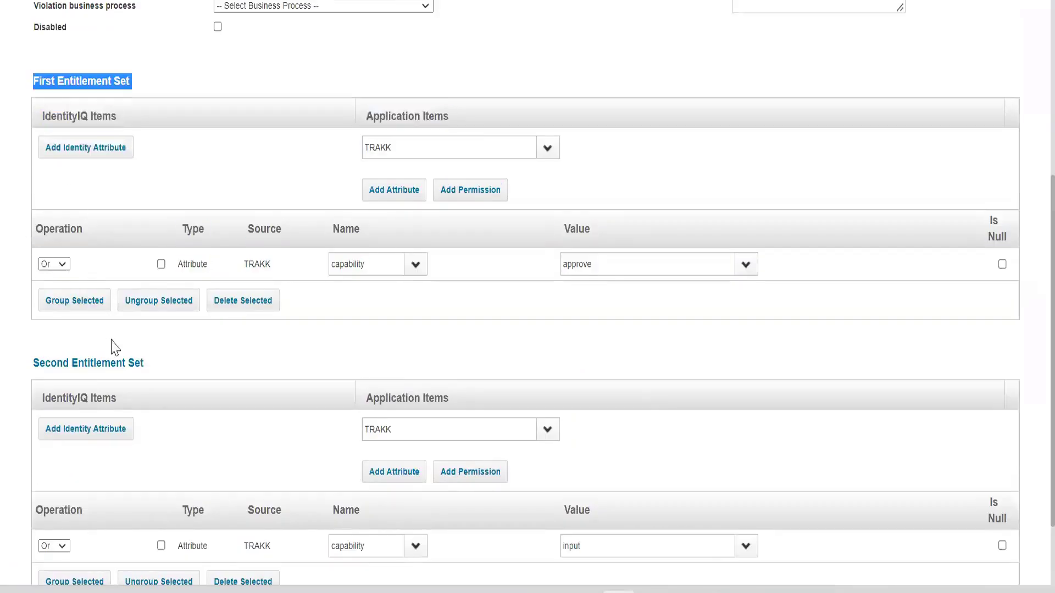
{"action": "left_click", "coordinate": [106, 360]}
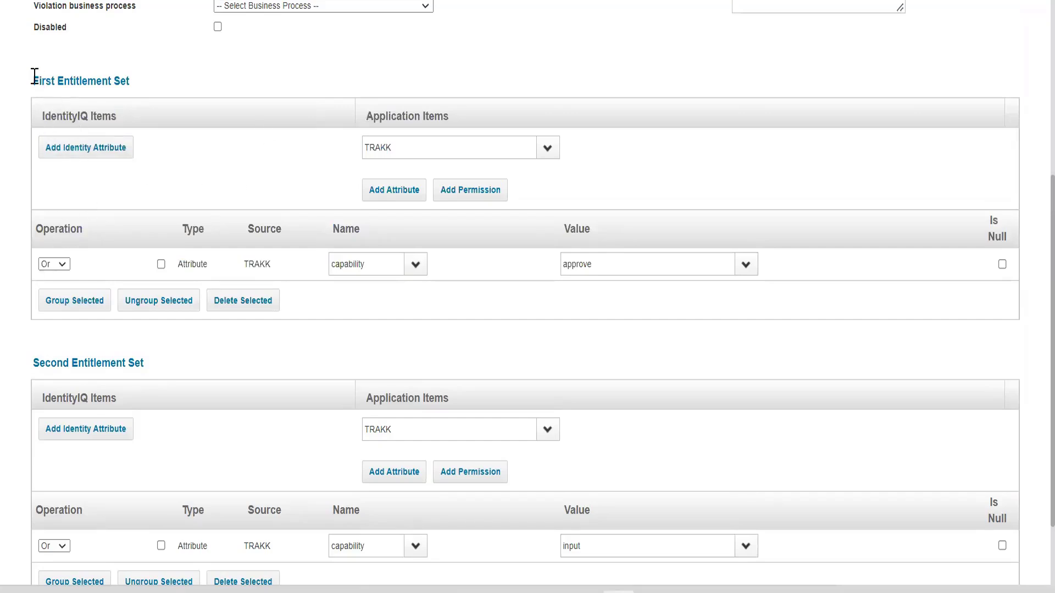
{"action": "left_click_drag", "start_coordinate": [33, 81], "coordinate": [131, 83]}
{"action": "left_click", "coordinate": [33, 363]}
Accept the new entitlement SOD rule and save the Trakk SOD policy.
{"action": "scroll", "coordinate": [153, 369], "scroll_direction": "down", "scroll_amount": 2}
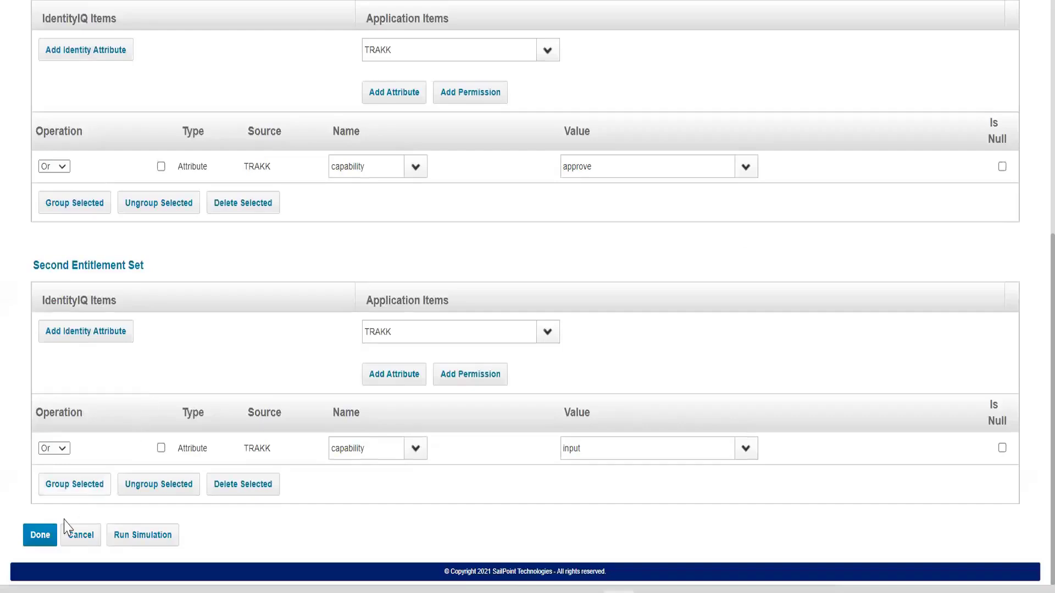
{"action": "left_click", "coordinate": [40, 536]}
{"action": "scroll", "coordinate": [40, 539], "scroll_direction": "down", "scroll_amount": 5}
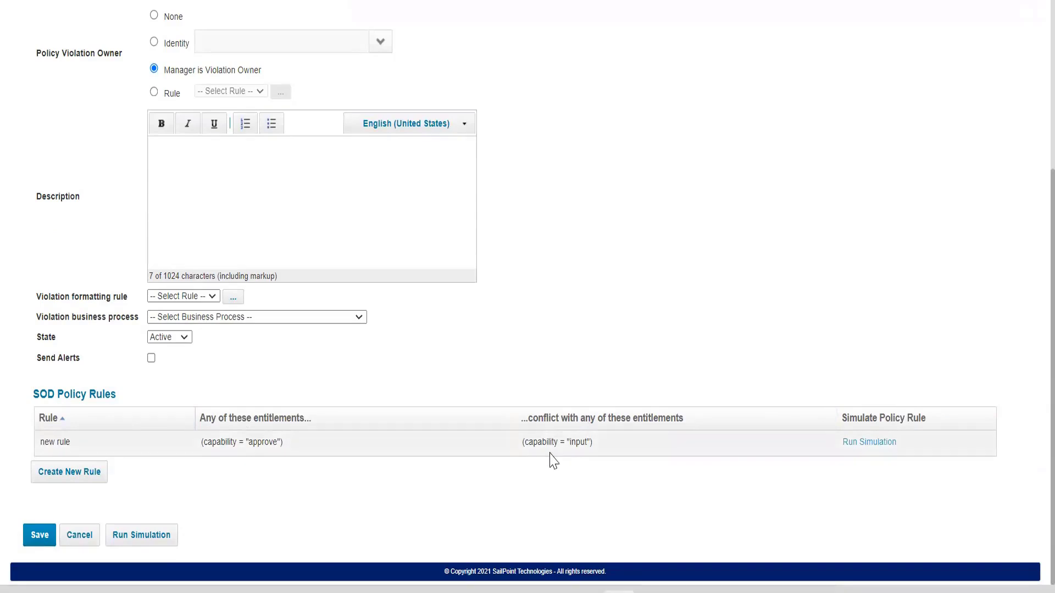
{"action": "left_click", "coordinate": [30, 540]}
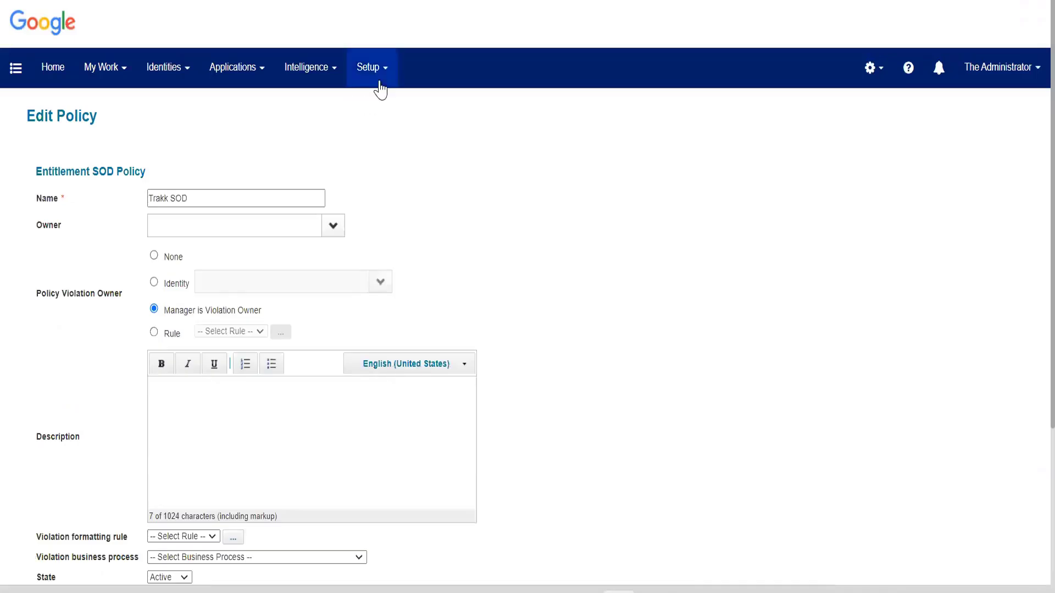
Open Trakk SOD from the Policies list and go to its SOD Policy Rules.
{"action": "scroll", "coordinate": [639, 356], "scroll_direction": "down", "scroll_amount": 2}
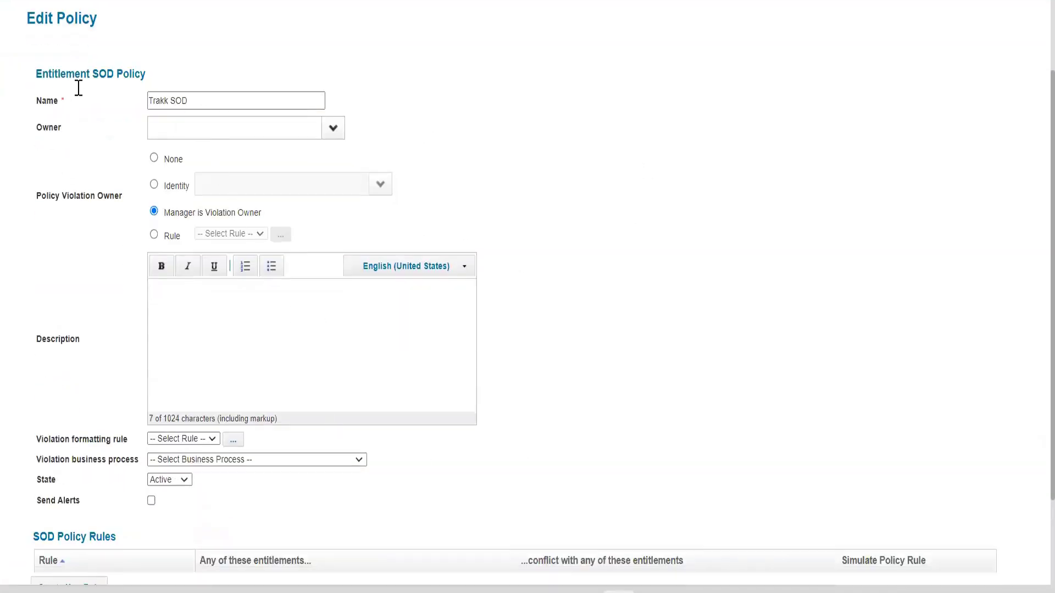
{"action": "scroll", "coordinate": [165, 467], "scroll_direction": "down", "scroll_amount": 3}
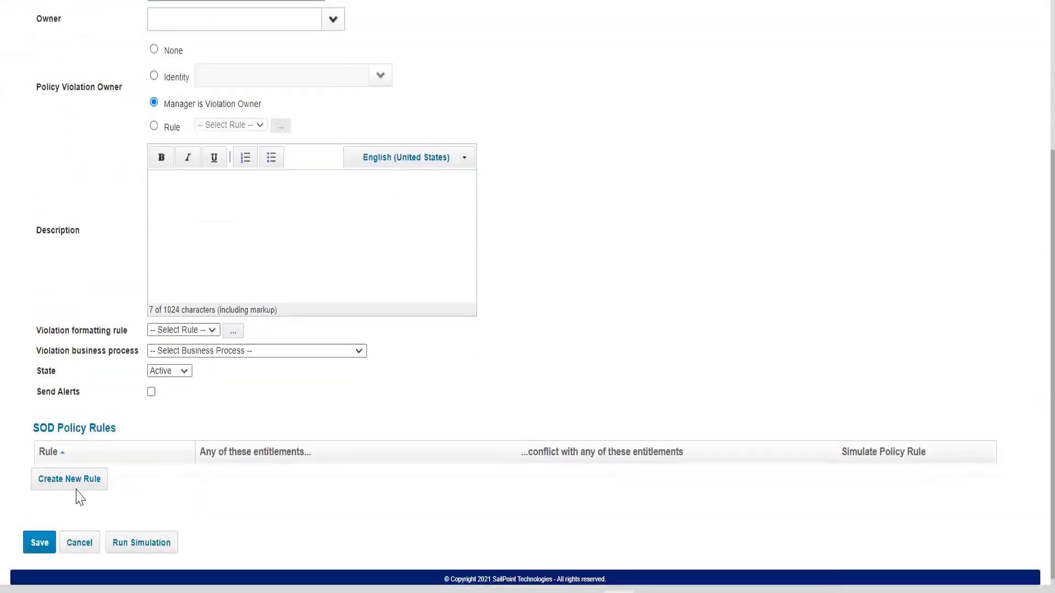
{"action": "scroll", "coordinate": [80, 497], "scroll_direction": "up", "scroll_amount": 5}
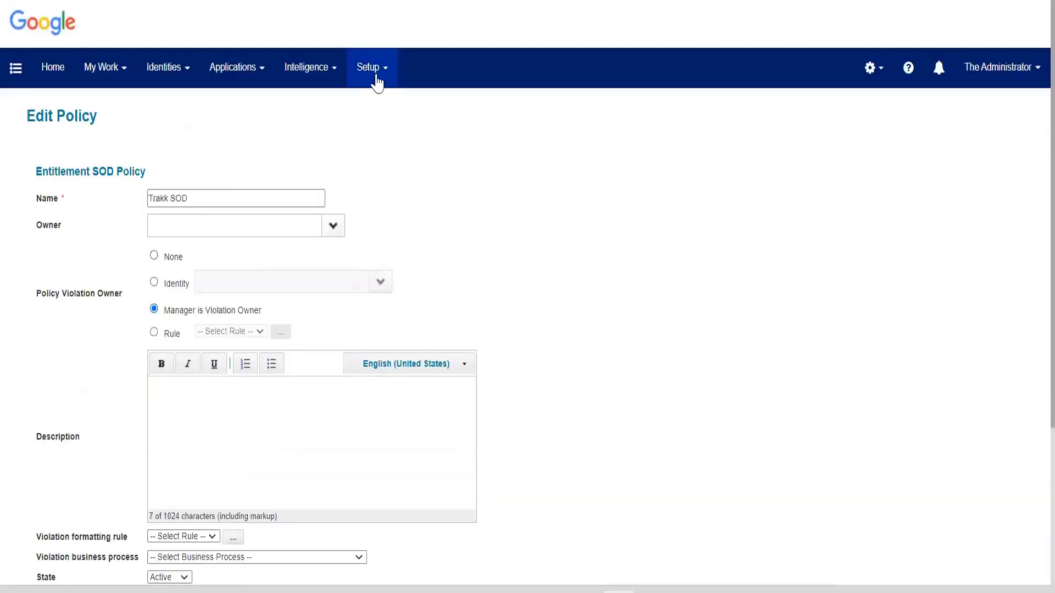
{"action": "left_click", "coordinate": [376, 77]}
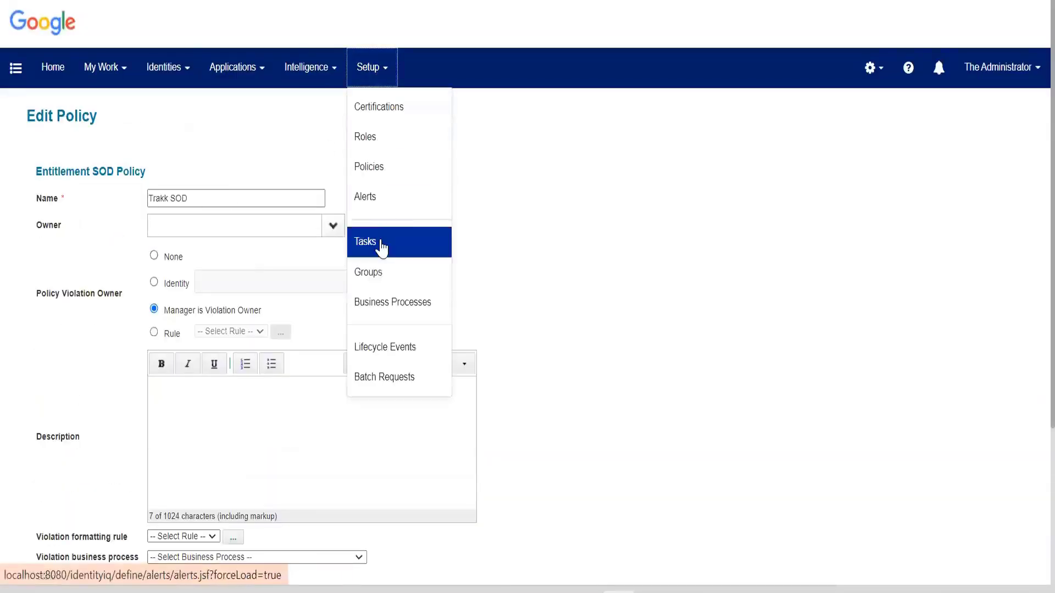
{"action": "left_click", "coordinate": [391, 168]}
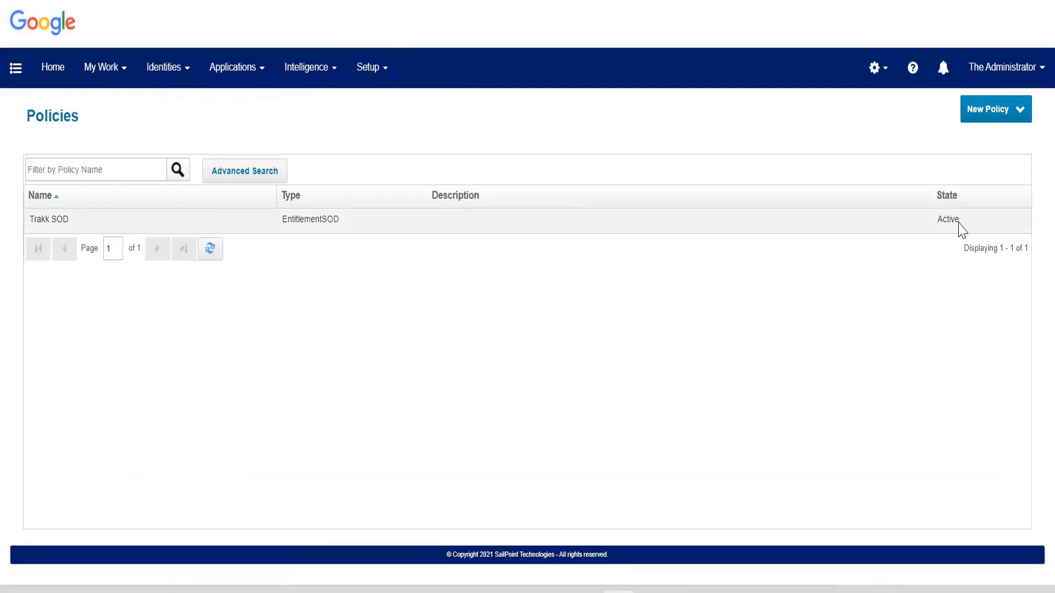
{"action": "left_click", "coordinate": [959, 224]}
{"action": "double_click", "coordinate": [962, 229]}
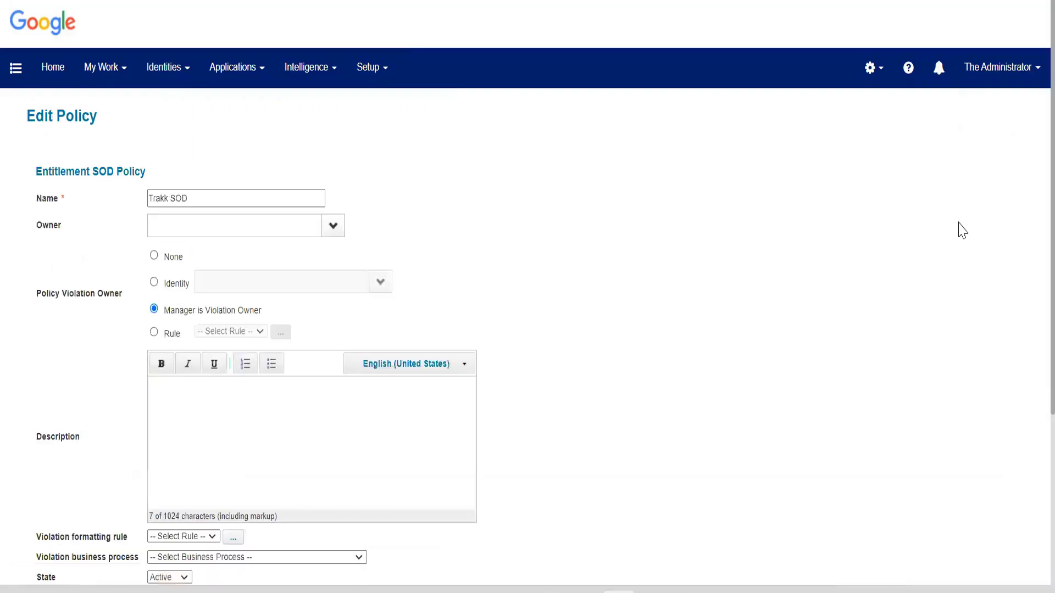
{"action": "scroll", "coordinate": [963, 230], "scroll_direction": "down", "scroll_amount": 3}
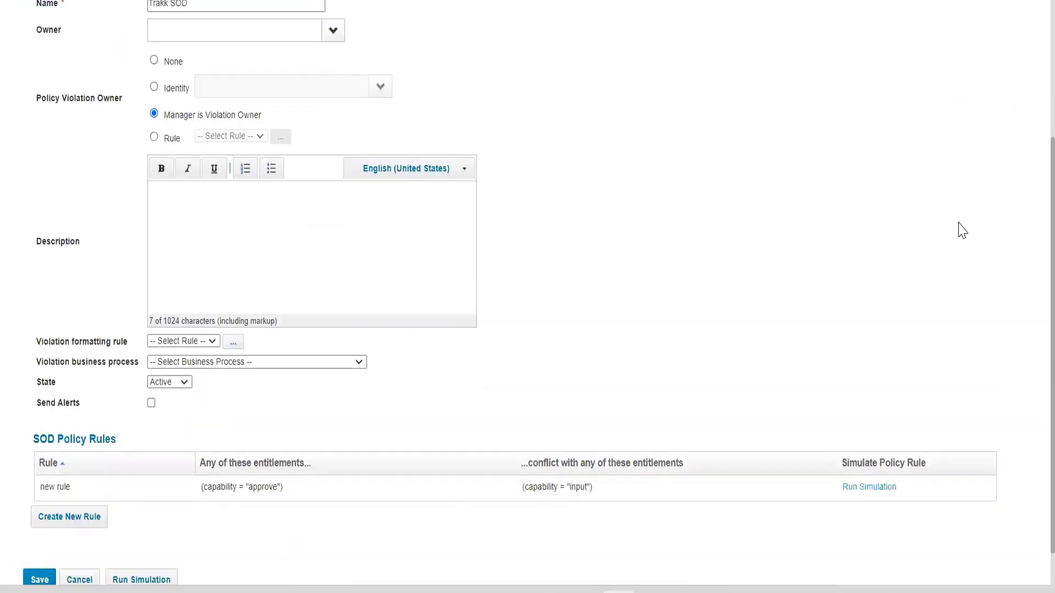
{"action": "scroll", "coordinate": [963, 230], "scroll_direction": "down", "scroll_amount": 1}
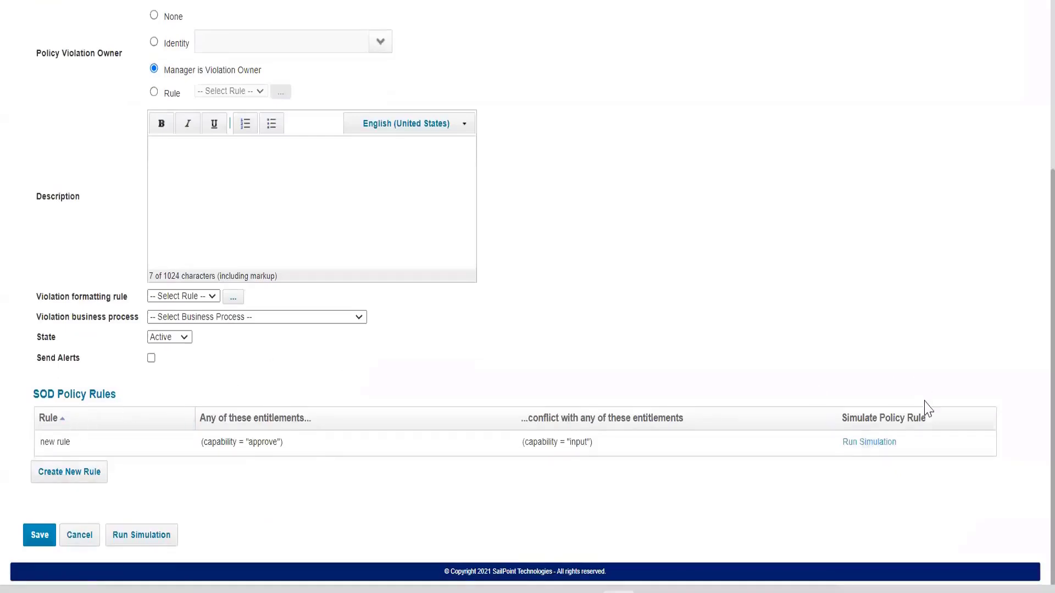
Run the simulation for the rule in the Trakk SOD policy and save the policy.
{"action": "left_click", "coordinate": [867, 441]}
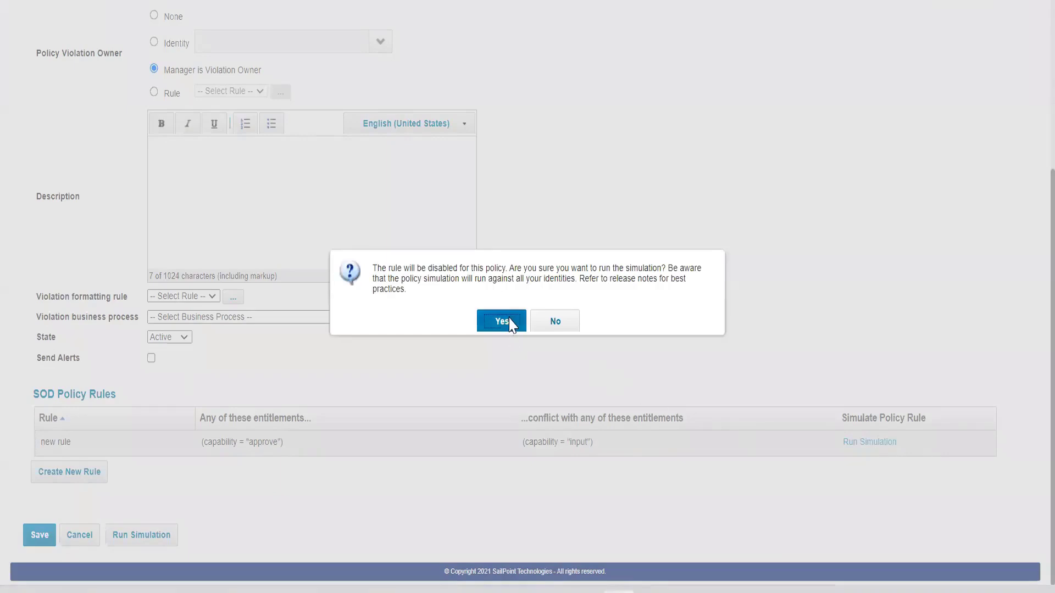
{"action": "left_click", "coordinate": [502, 322]}
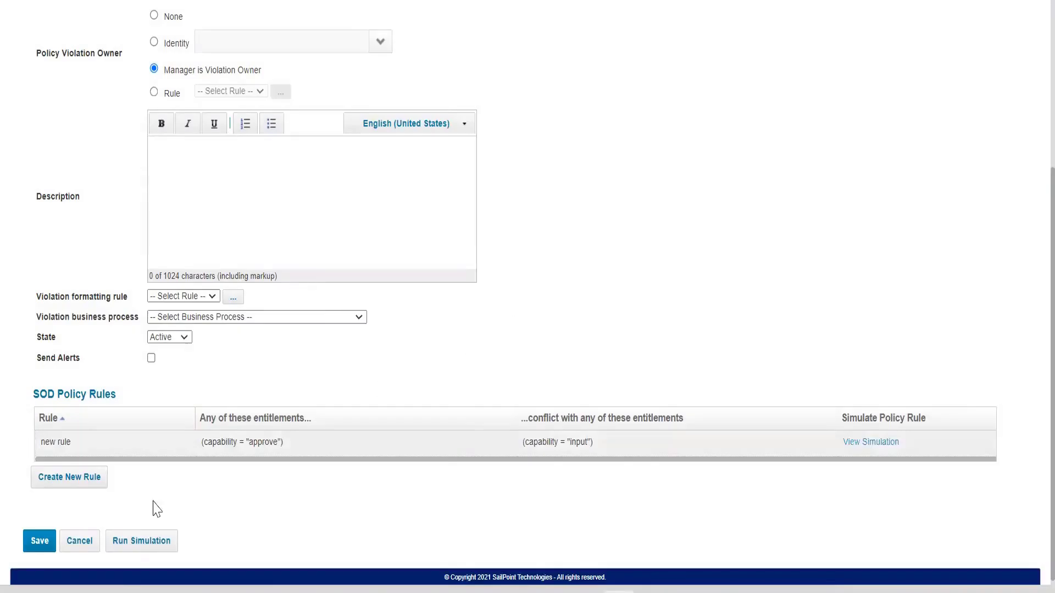
{"action": "left_click", "coordinate": [36, 542]}
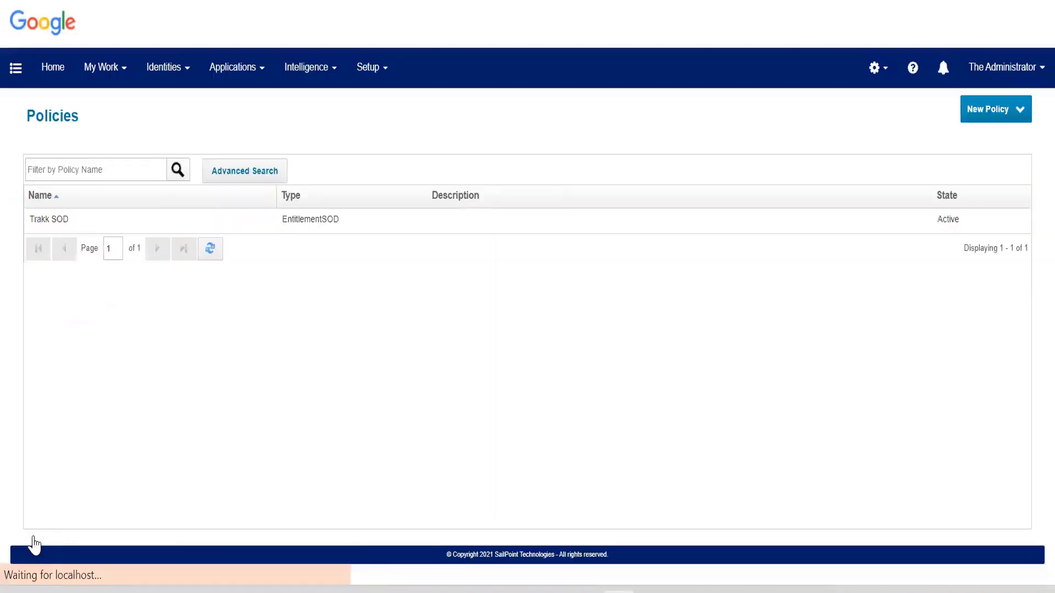
Reopen the saved Trakk SOD policy, check the Disabled option of its rule and close the rule.
{"action": "left_click", "coordinate": [653, 230]}
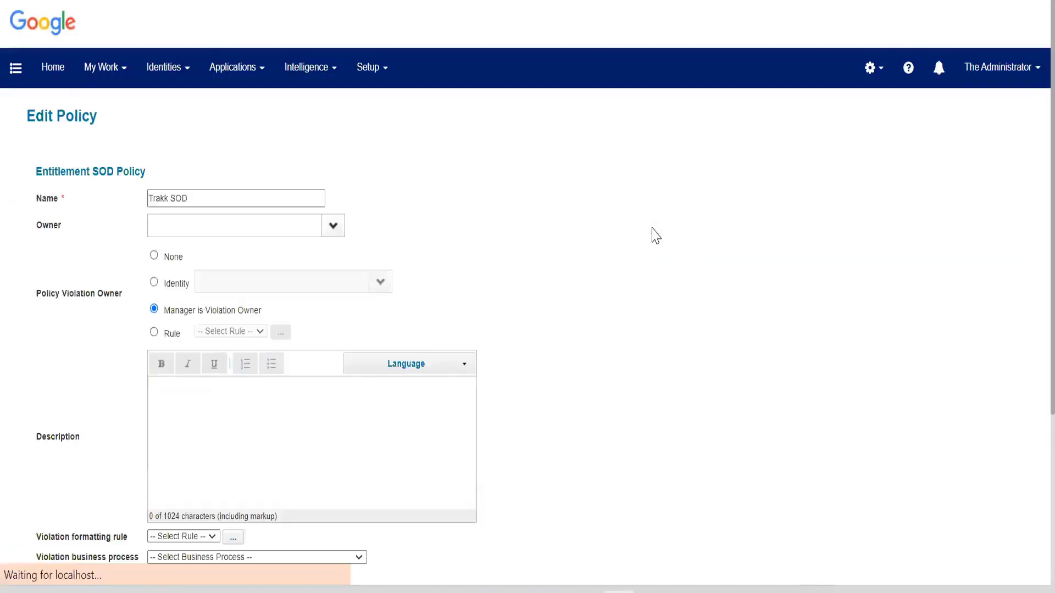
{"action": "scroll", "coordinate": [649, 370], "scroll_direction": "down", "scroll_amount": 5}
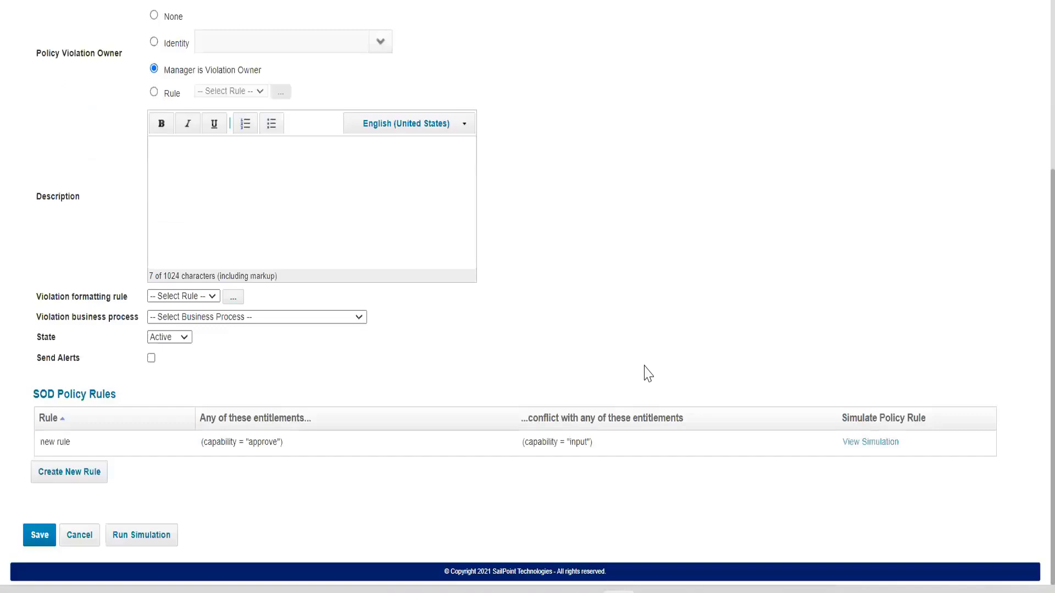
{"action": "left_click", "coordinate": [479, 450]}
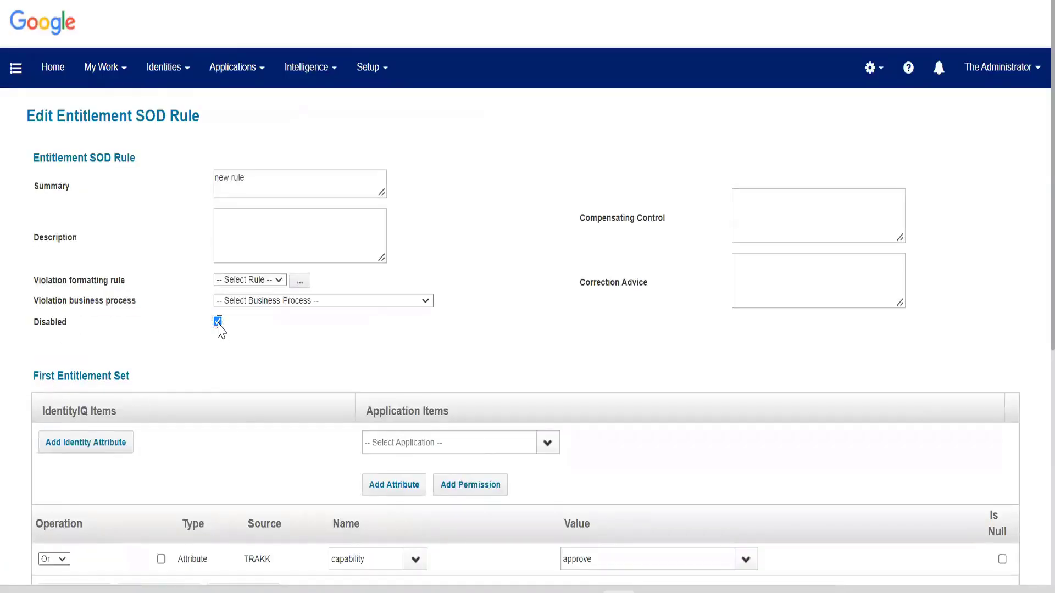
{"action": "scroll", "coordinate": [220, 329], "scroll_direction": "down", "scroll_amount": 7}
{"action": "left_click", "coordinate": [38, 531]}
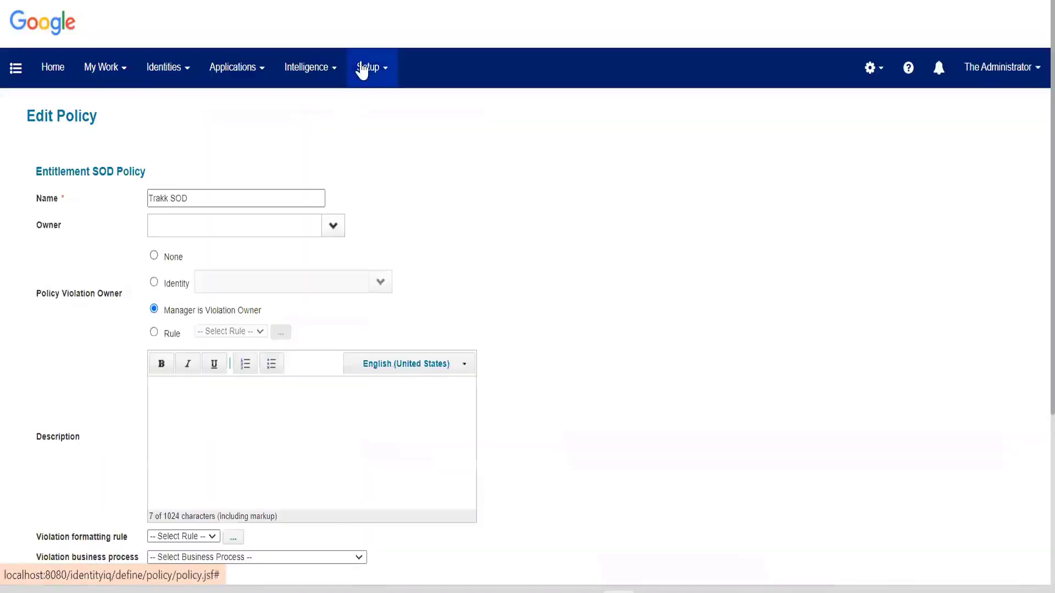
Sort the task results by newest completion date and examine the violations in the Policy Impact Analysis: Trakk SOD result.
{"action": "left_click", "coordinate": [362, 67]}
{"action": "left_click", "coordinate": [389, 240]}
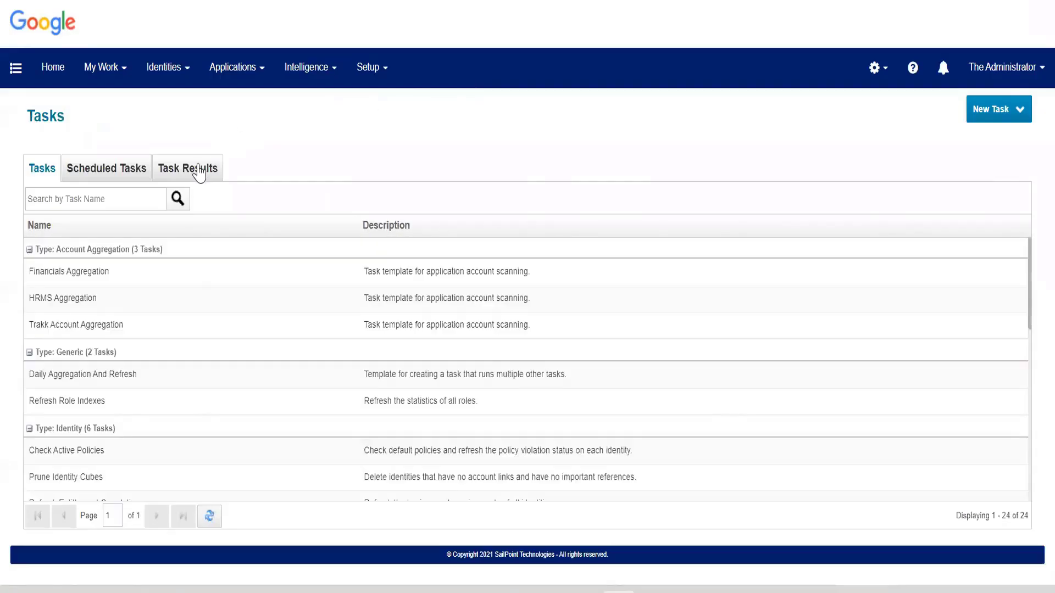
{"action": "left_click", "coordinate": [196, 170]}
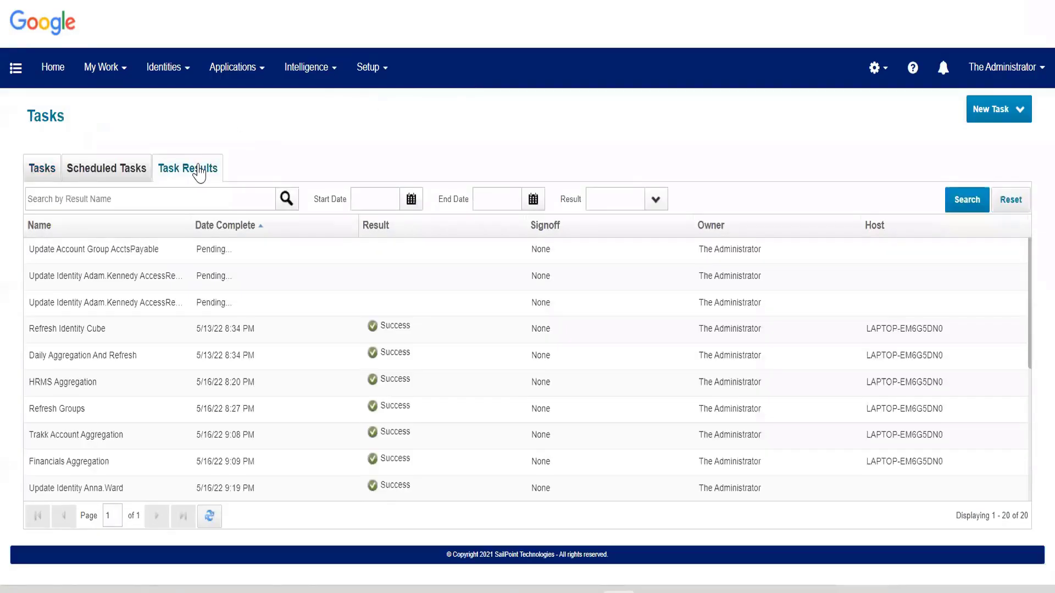
{"action": "scroll", "coordinate": [193, 327], "scroll_direction": "down", "scroll_amount": 5}
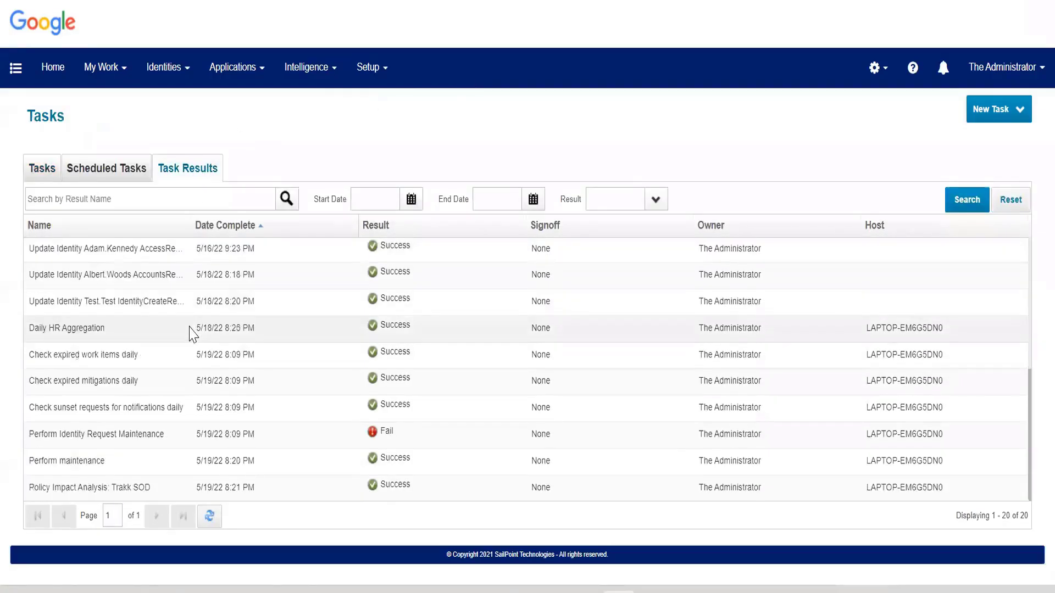
{"action": "scroll", "coordinate": [190, 334], "scroll_direction": "up", "scroll_amount": 5}
{"action": "left_click", "coordinate": [253, 227]}
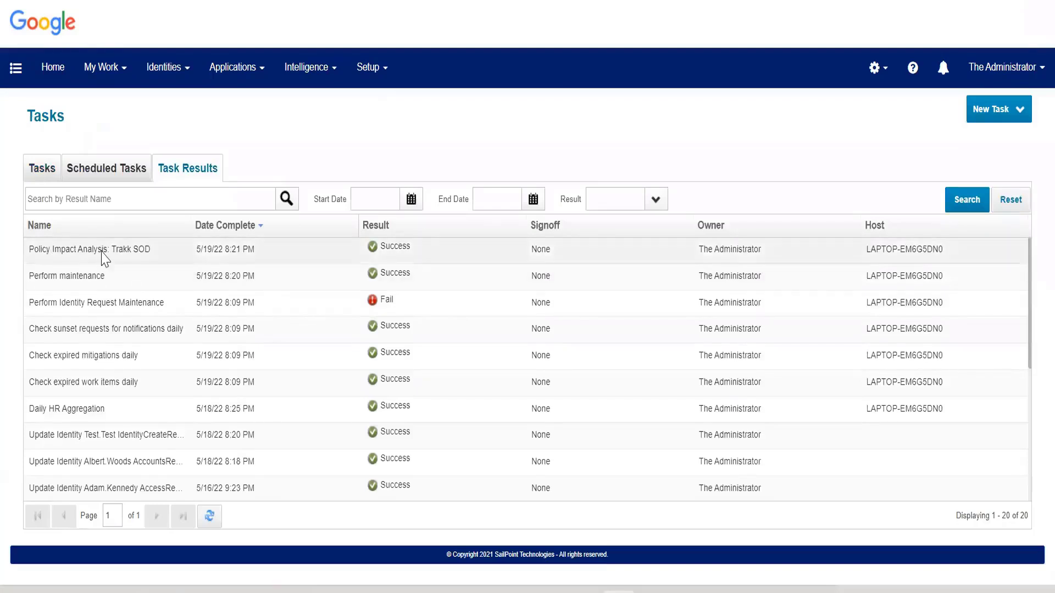
{"action": "left_click", "coordinate": [183, 250]}
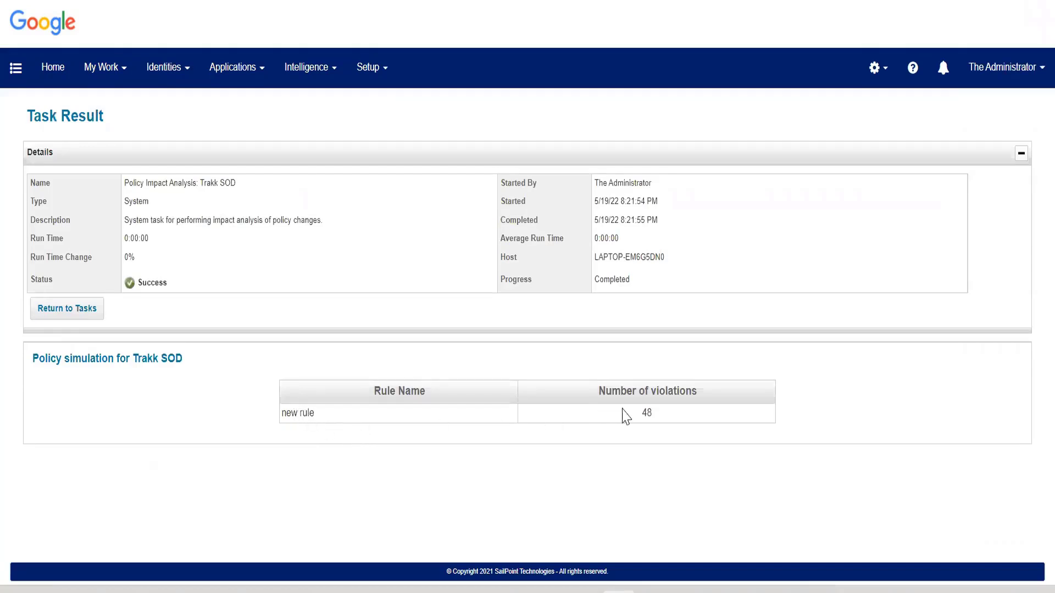
{"action": "left_click_drag", "start_coordinate": [633, 416], "coordinate": [707, 409]}
{"action": "left_click", "coordinate": [709, 415]}
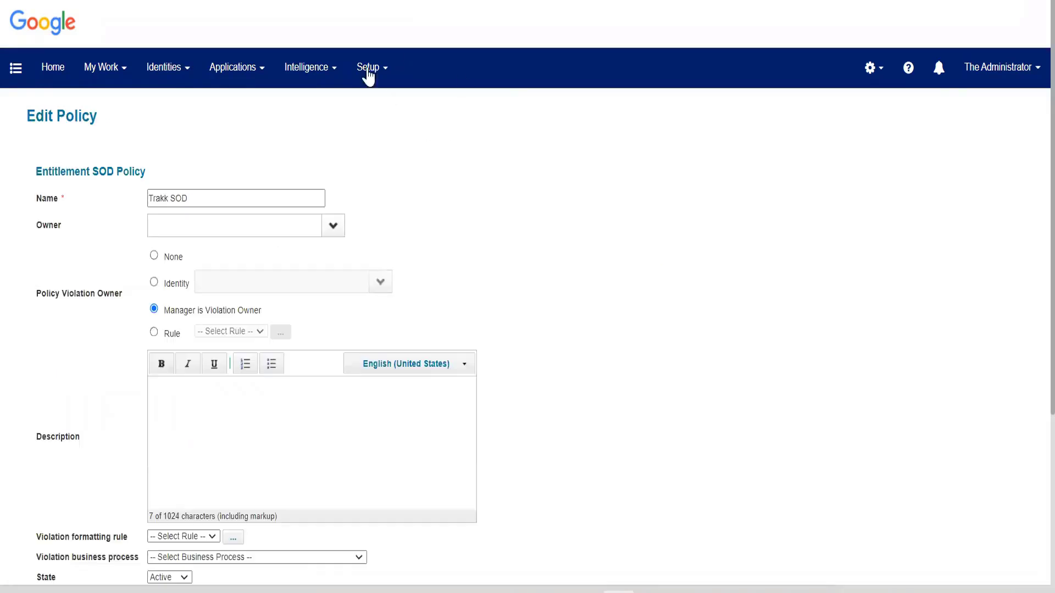
Return to the Policies list and open Trakk SOD again at its rules table.
{"action": "left_click", "coordinate": [368, 68]}
{"action": "left_click", "coordinate": [383, 165]}
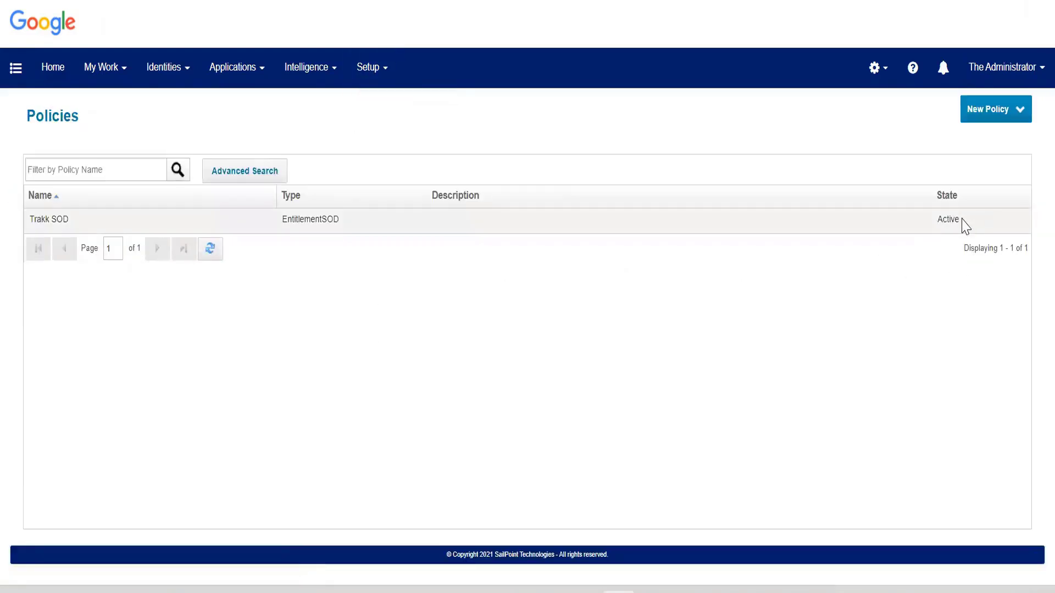
{"action": "left_click", "coordinate": [965, 225]}
{"action": "scroll", "coordinate": [266, 426], "scroll_direction": "down", "scroll_amount": 5}
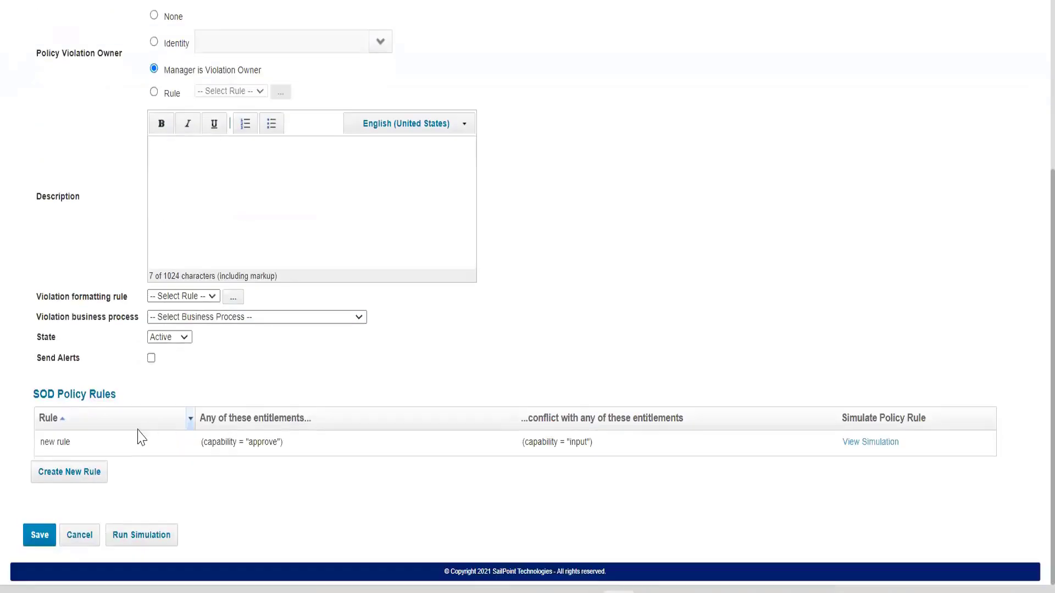
Review the Disabled option and both entitlement sets of the Trakk SOD rule, close the rule and save the policy.
{"action": "left_click", "coordinate": [199, 448]}
{"action": "scroll", "coordinate": [71, 195], "scroll_direction": "down", "scroll_amount": 4}
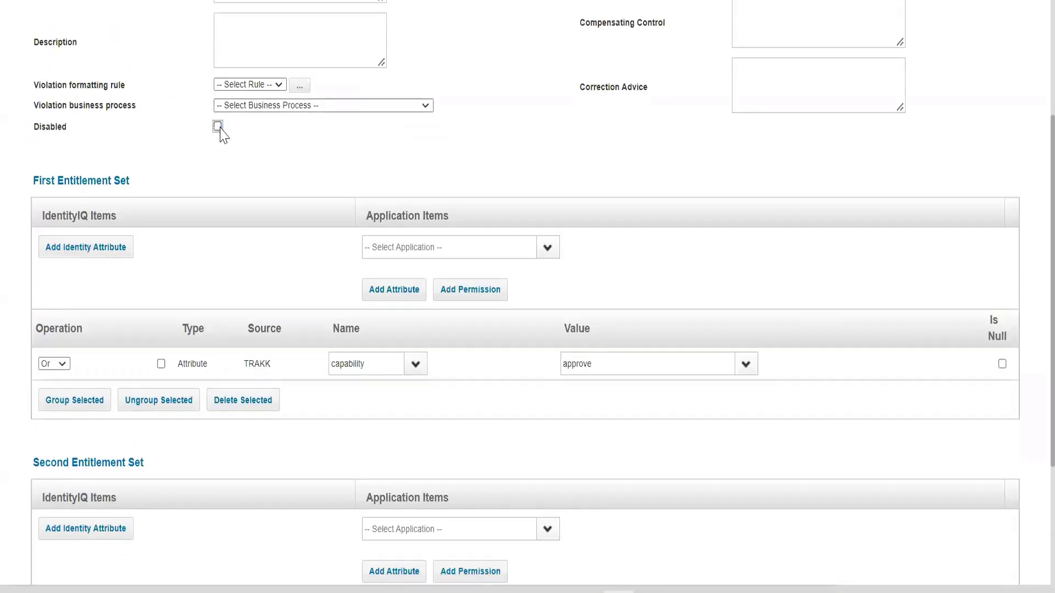
{"action": "scroll", "coordinate": [200, 355], "scroll_direction": "down", "scroll_amount": 3}
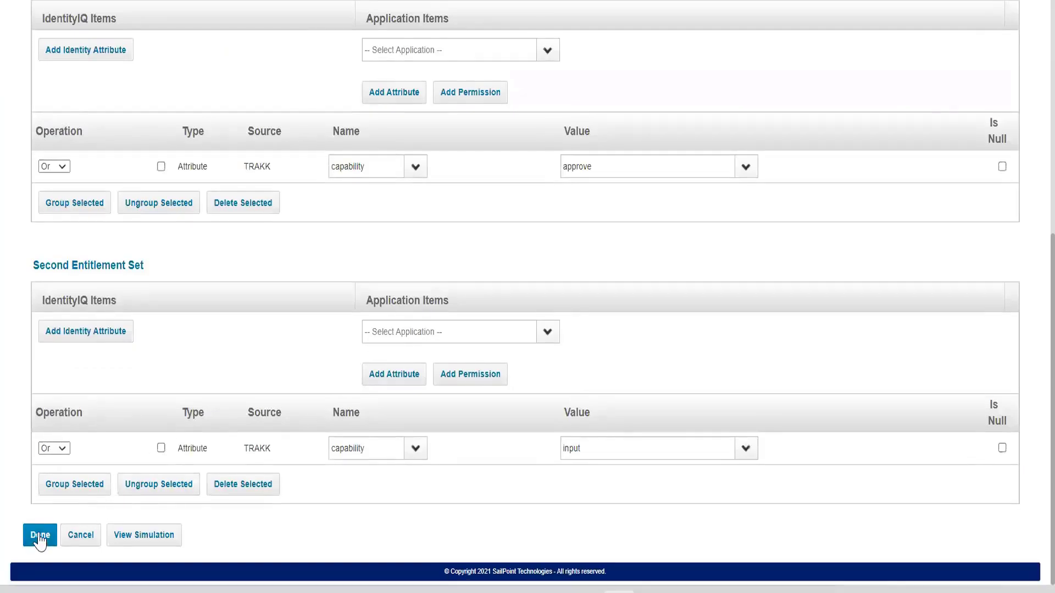
{"action": "left_click", "coordinate": [40, 537]}
{"action": "scroll", "coordinate": [38, 536], "scroll_direction": "down", "scroll_amount": 4}
{"action": "left_click", "coordinate": [41, 534]}
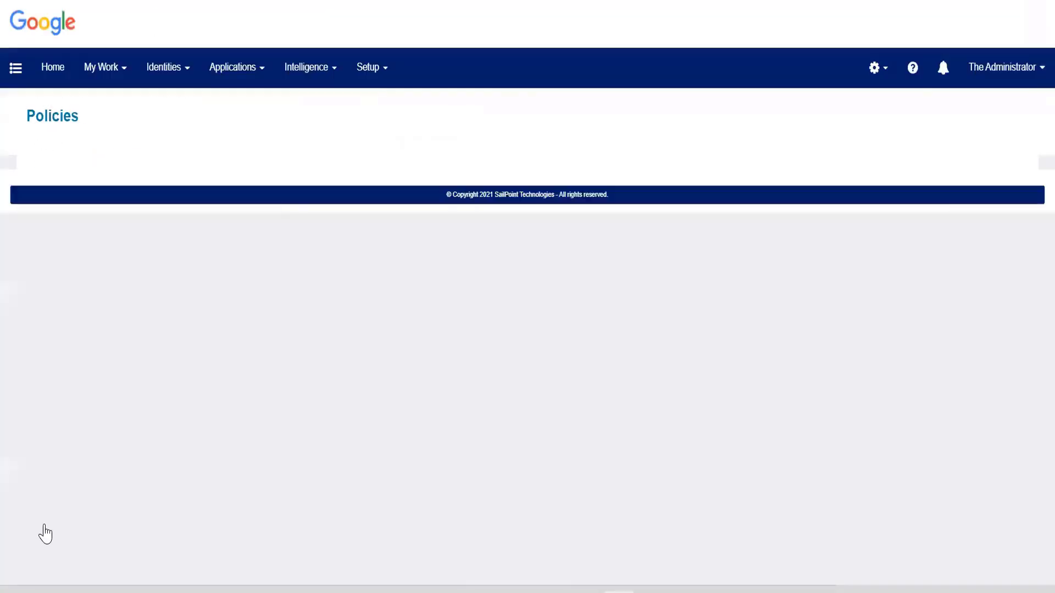
Reopen the Trakk SOD policy to view its rule, then leave it for the Policies list.
{"action": "left_click", "coordinate": [533, 242]}
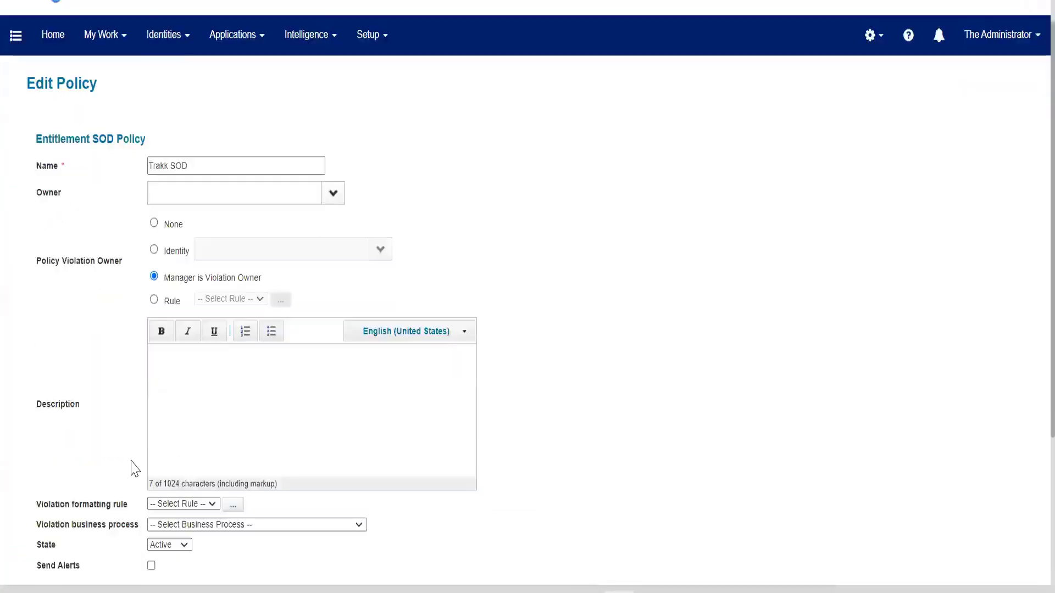
{"action": "scroll", "coordinate": [132, 468], "scroll_direction": "down", "scroll_amount": 3}
{"action": "left_click", "coordinate": [118, 440]}
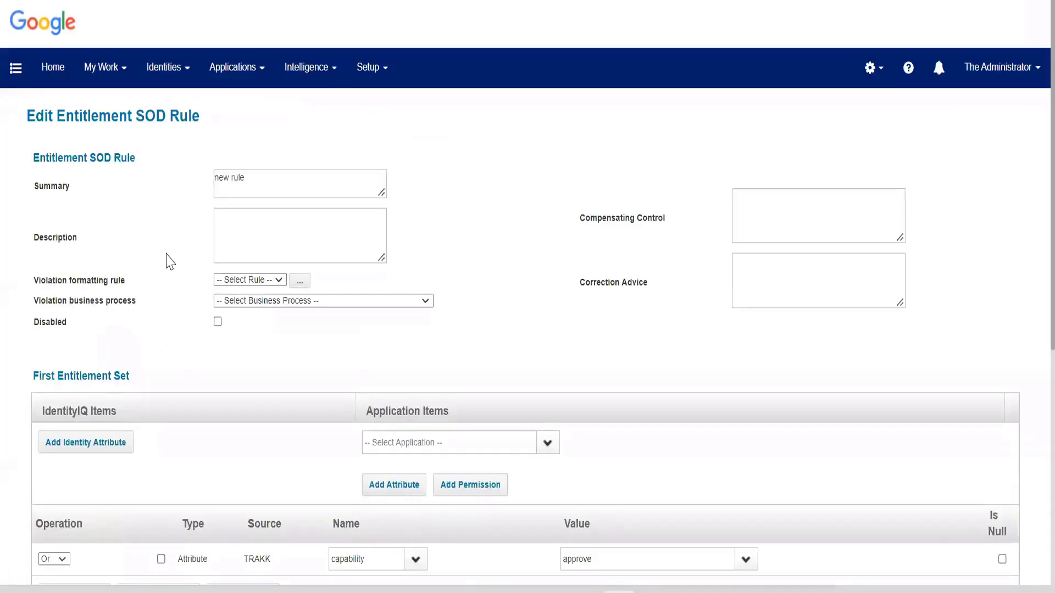
{"action": "left_click", "coordinate": [385, 71]}
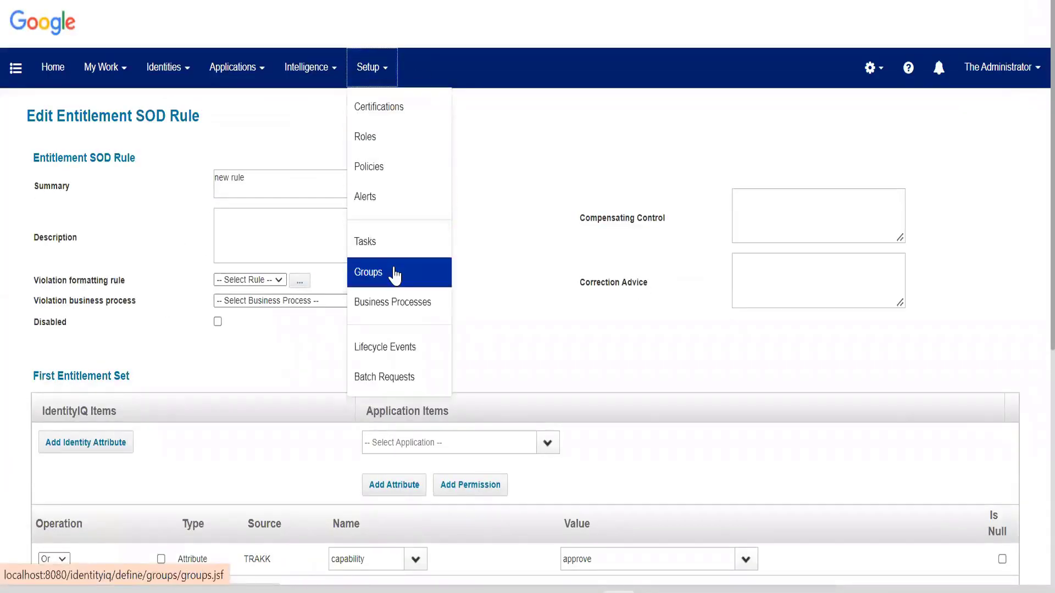
{"action": "left_click", "coordinate": [391, 167]}
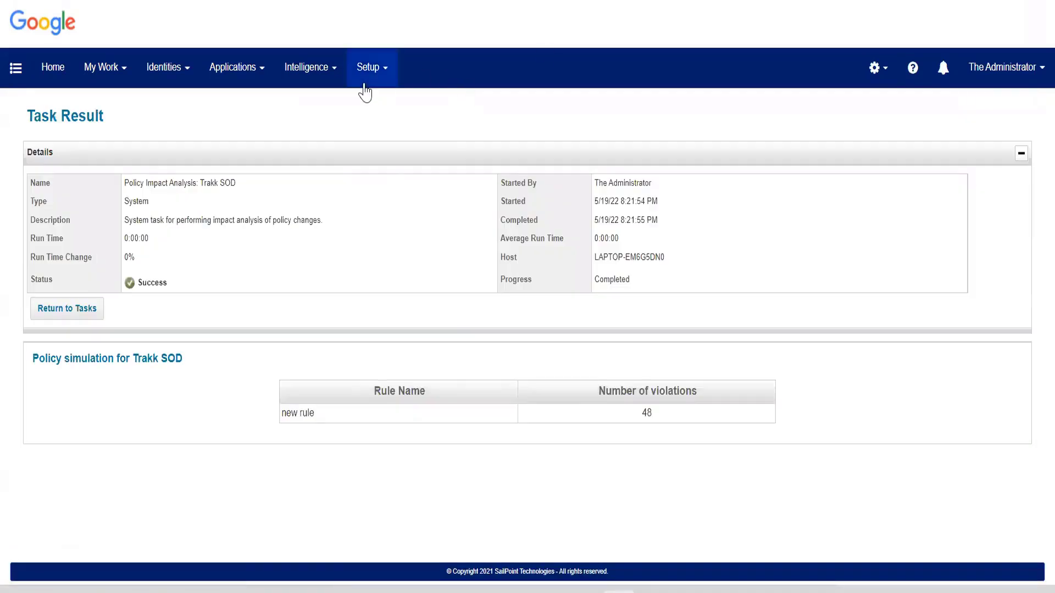
Open the Check Active Policies task from the task list and look over its properties and options.
{"action": "left_click", "coordinate": [366, 68]}
{"action": "left_click", "coordinate": [370, 244]}
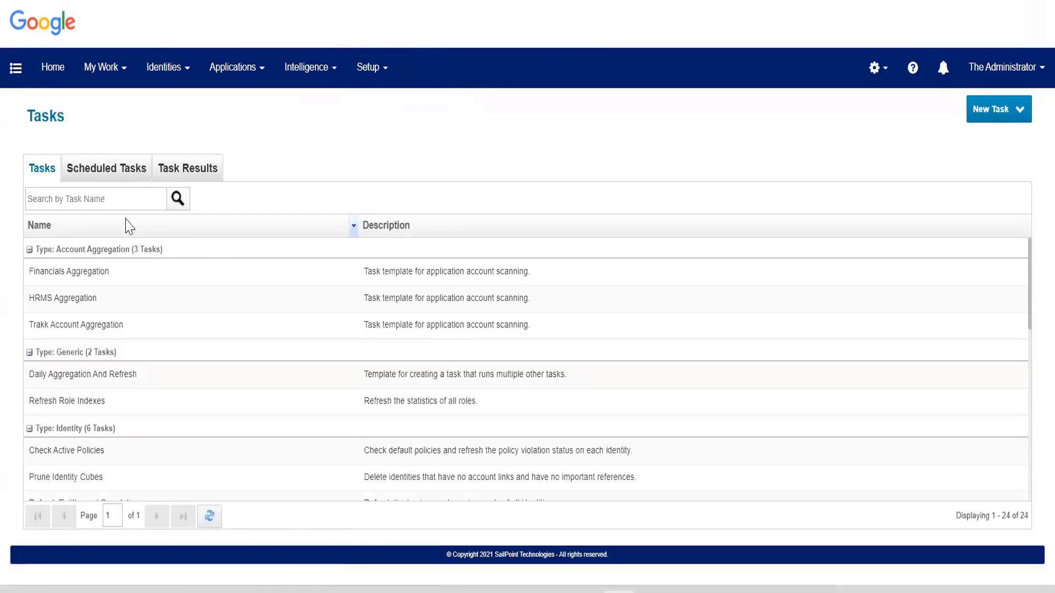
{"action": "left_click", "coordinate": [120, 198]}
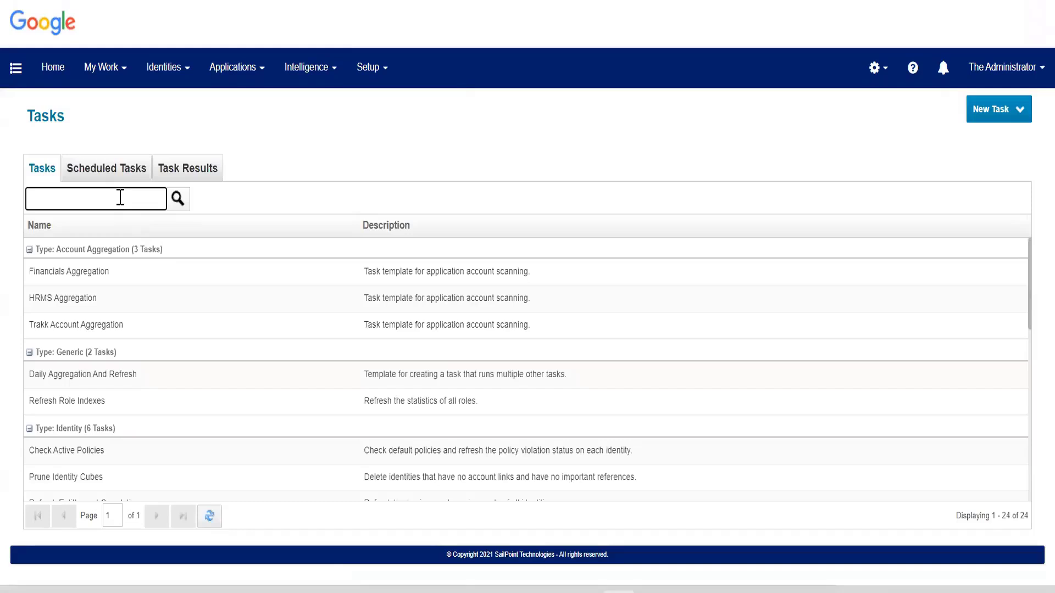
{"action": "scroll", "coordinate": [68, 364], "scroll_direction": "down", "scroll_amount": 2}
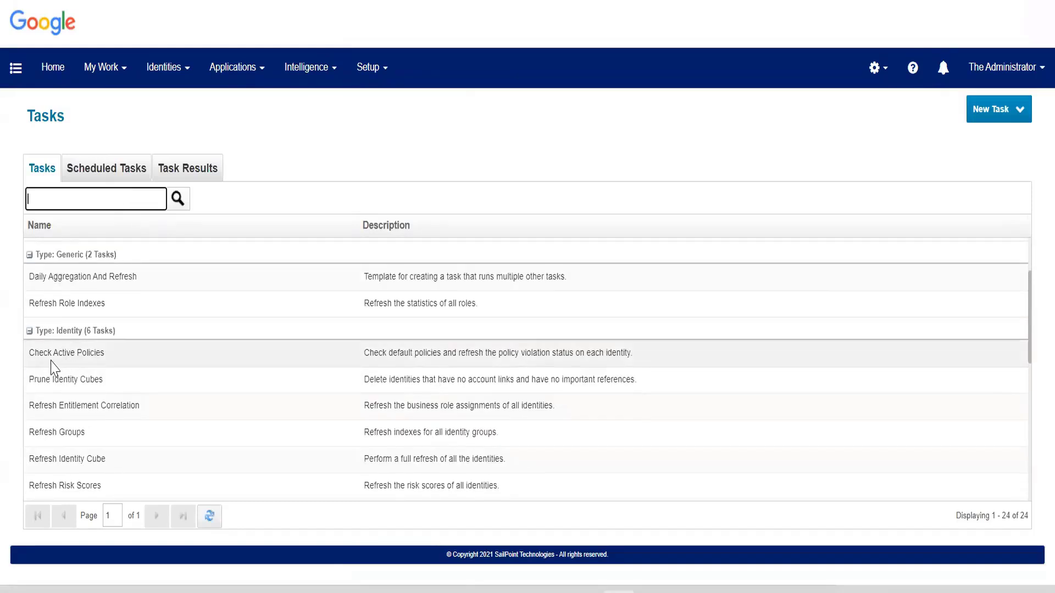
{"action": "left_click", "coordinate": [54, 367]}
{"action": "scroll", "coordinate": [53, 367], "scroll_direction": "down", "scroll_amount": 6}
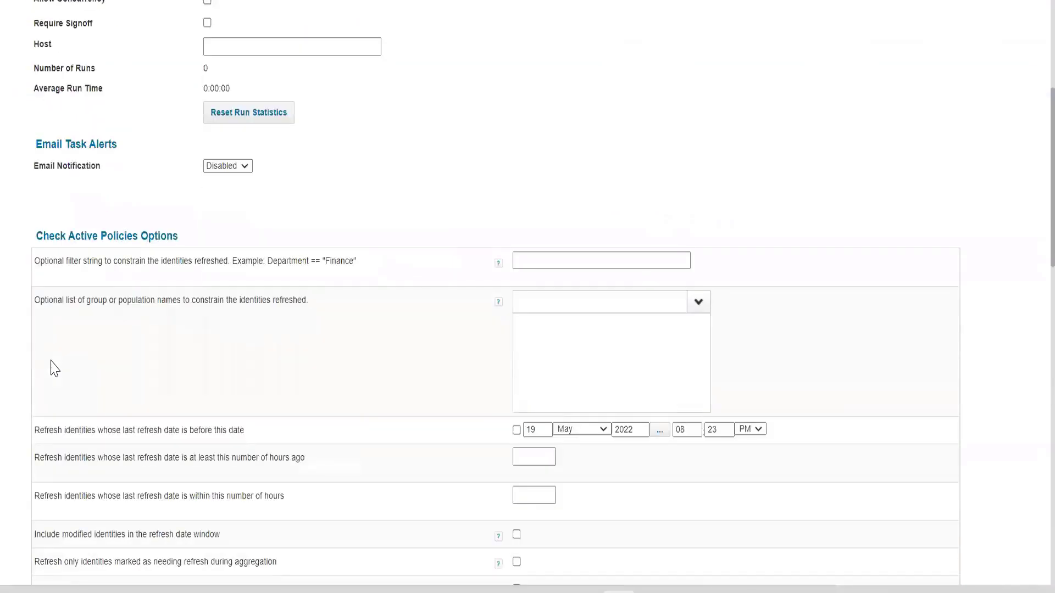
{"action": "scroll", "coordinate": [53, 367], "scroll_direction": "up", "scroll_amount": 6}
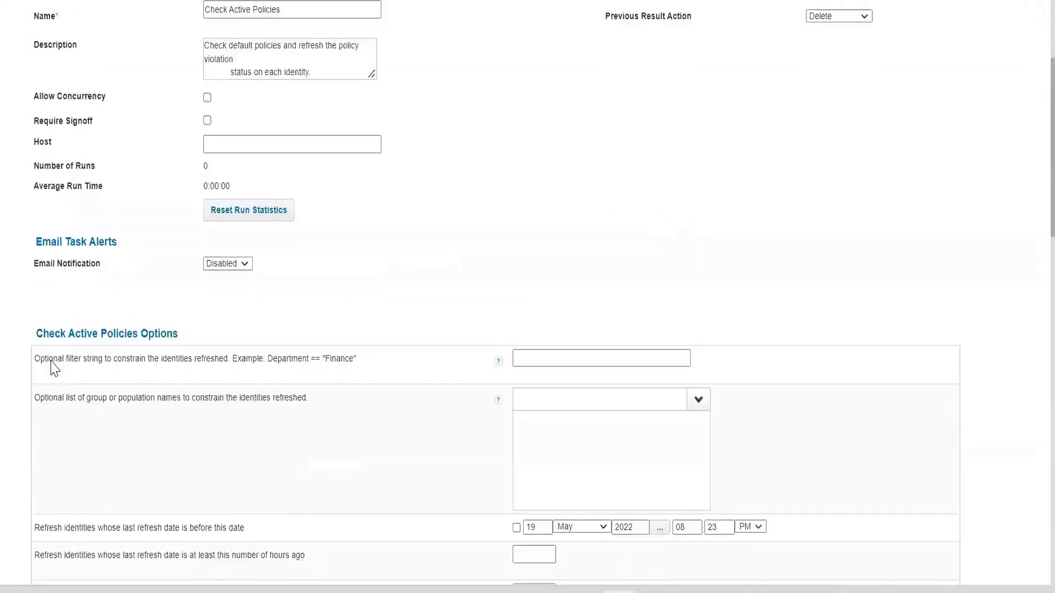
{"action": "scroll", "coordinate": [391, 348], "scroll_direction": "down", "scroll_amount": 4}
Duplicate the browser tab, search its task list for "ref" and open the Refresh Identity Cube task.
{"action": "right_click", "coordinate": [651, 0]}
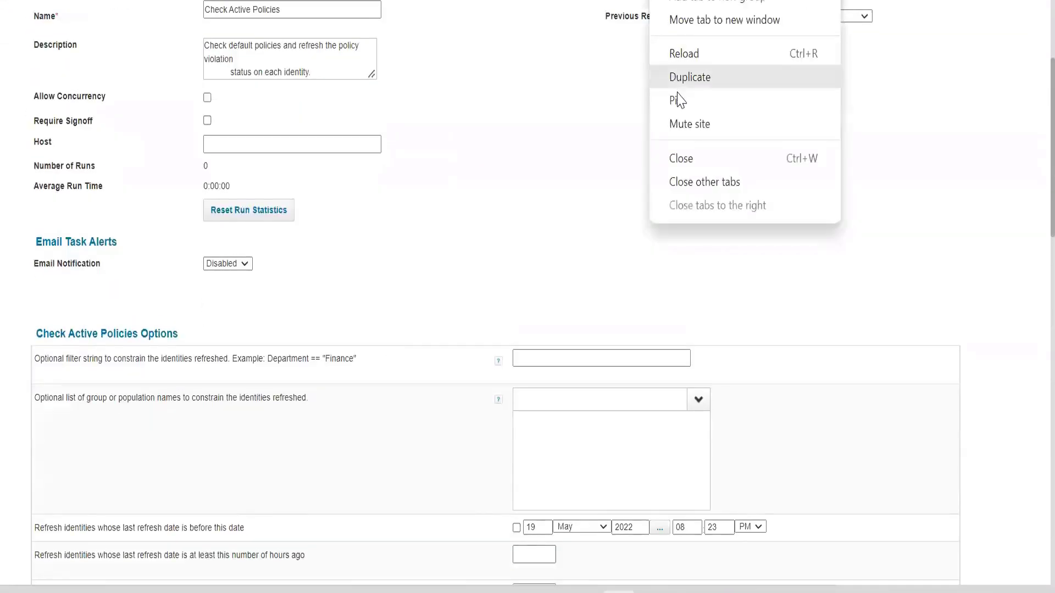
{"action": "left_click", "coordinate": [681, 90]}
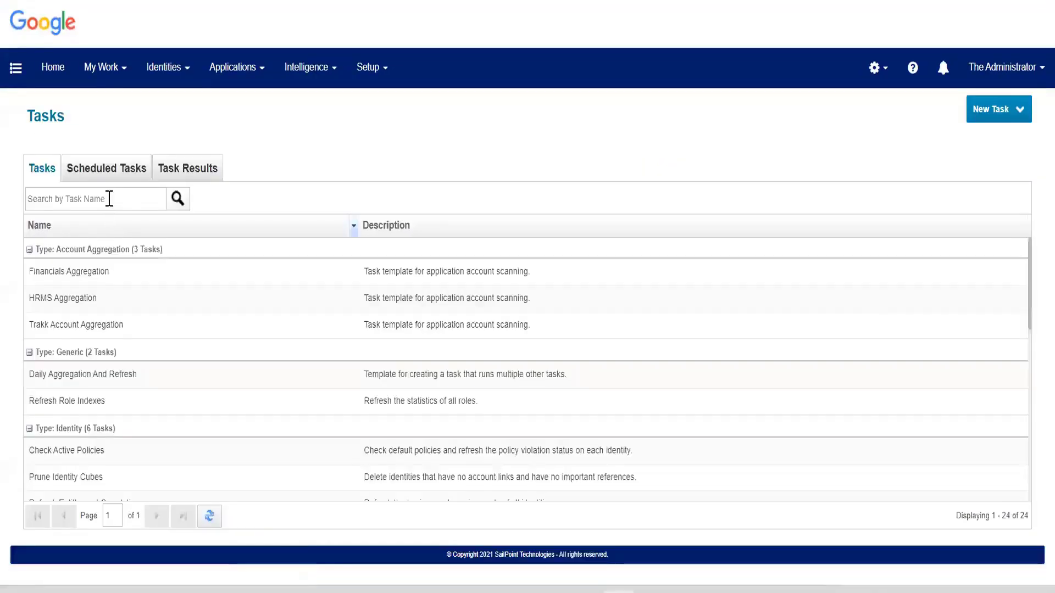
{"action": "left_click", "coordinate": [110, 196]}
{"action": "type", "text": "ref"}
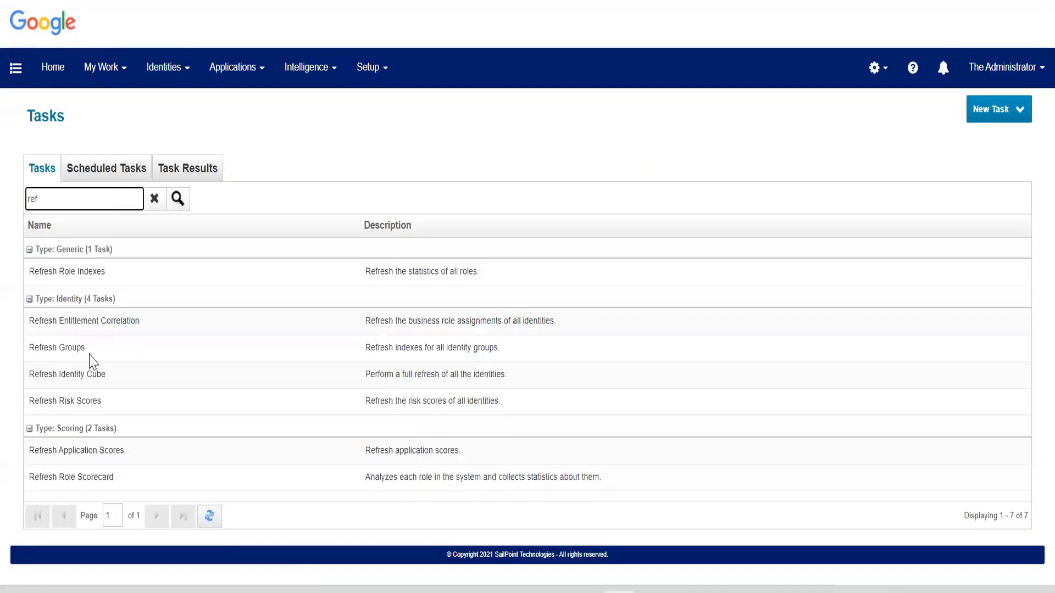
{"action": "left_click", "coordinate": [91, 377]}
Examine which Refresh Identity Cube options are enabled, including Check active policies.
{"action": "scroll", "coordinate": [996, 338], "scroll_direction": "down", "scroll_amount": 3}
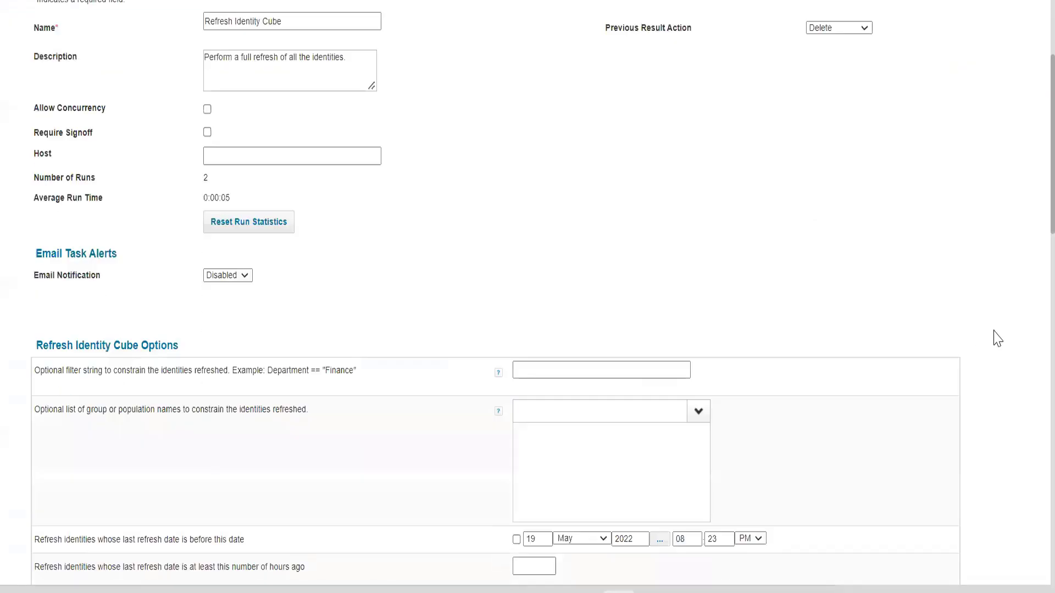
{"action": "scroll", "coordinate": [997, 338], "scroll_direction": "down", "scroll_amount": 6}
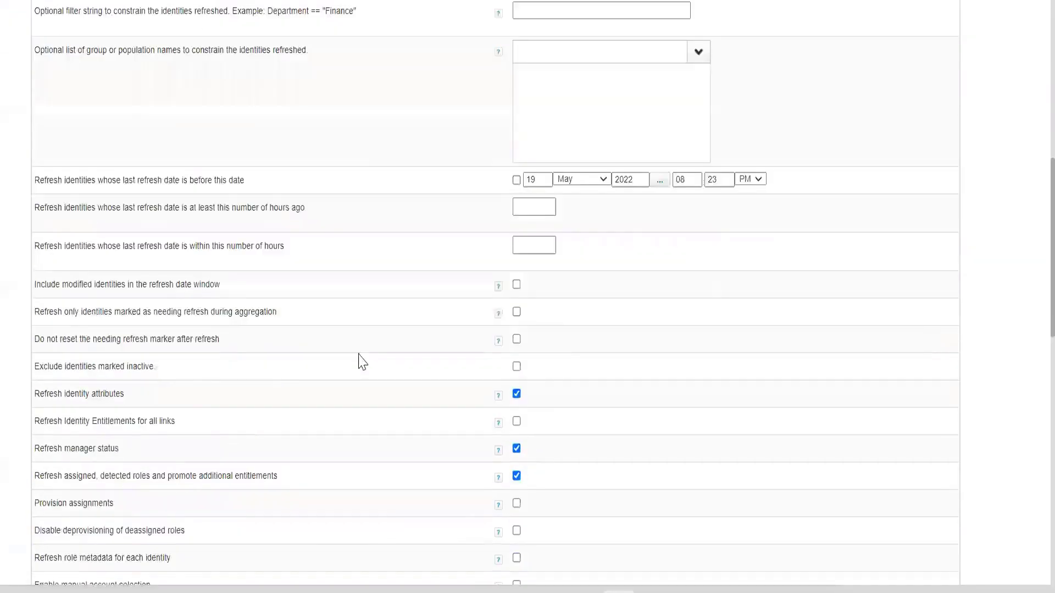
{"action": "scroll", "coordinate": [220, 357], "scroll_direction": "down", "scroll_amount": 1}
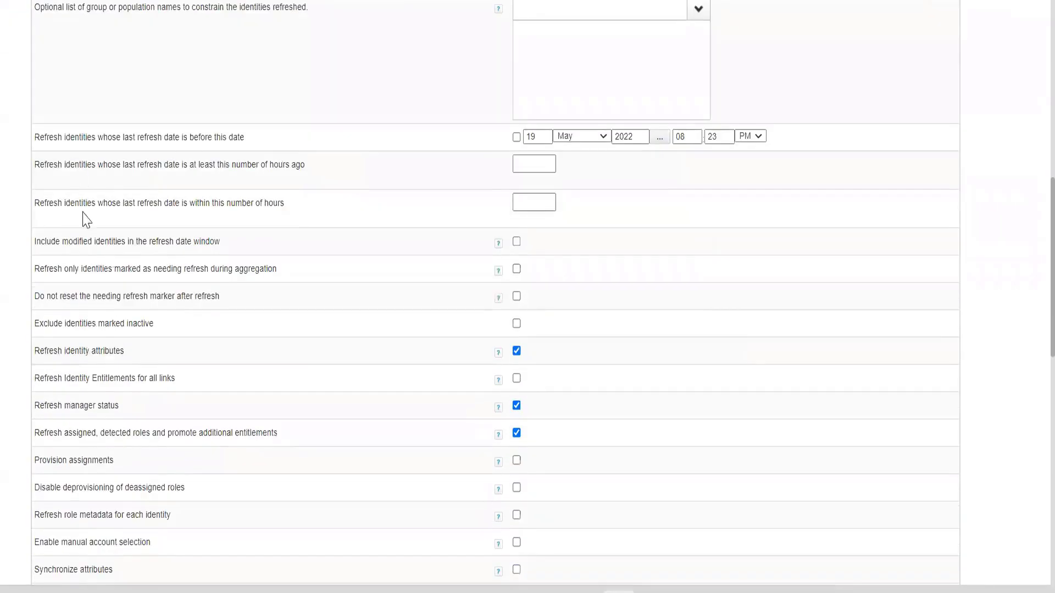
{"action": "scroll", "coordinate": [87, 363], "scroll_direction": "down", "scroll_amount": 4}
{"action": "scroll", "coordinate": [427, 351], "scroll_direction": "up", "scroll_amount": 9}
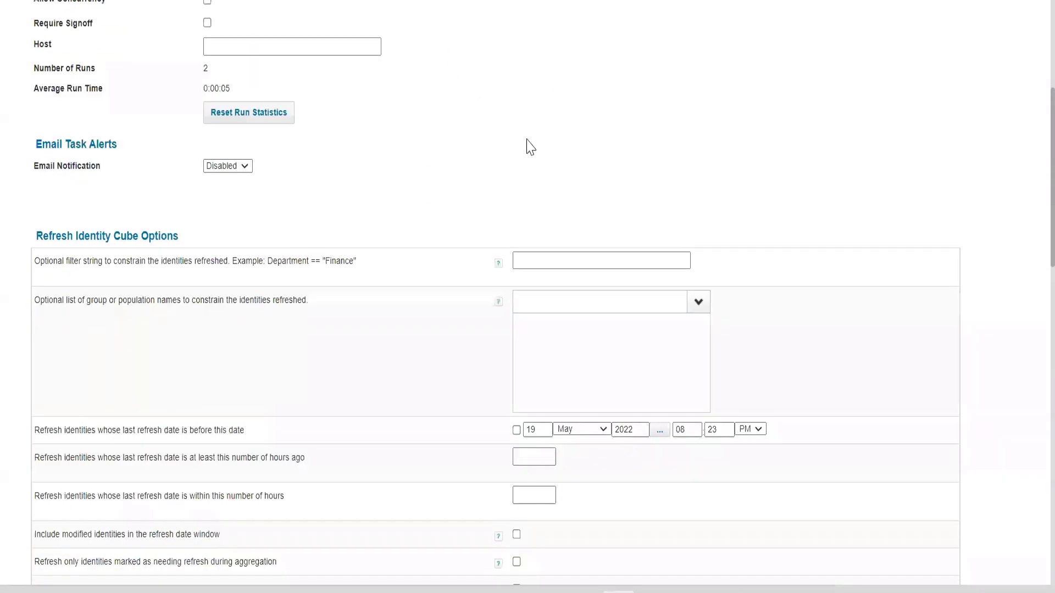
{"action": "scroll", "coordinate": [555, 228], "scroll_direction": "down", "scroll_amount": 4}
{"action": "scroll", "coordinate": [556, 229], "scroll_direction": "down", "scroll_amount": 4}
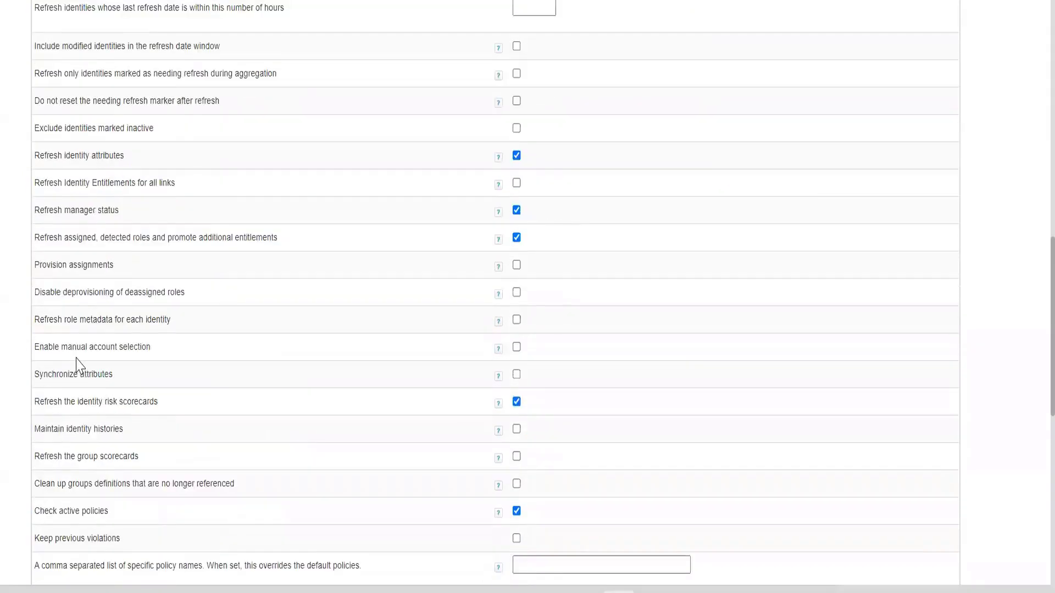
{"action": "scroll", "coordinate": [77, 368], "scroll_direction": "down", "scroll_amount": 2}
{"action": "left_click_drag", "start_coordinate": [40, 418], "coordinate": [395, 416]}
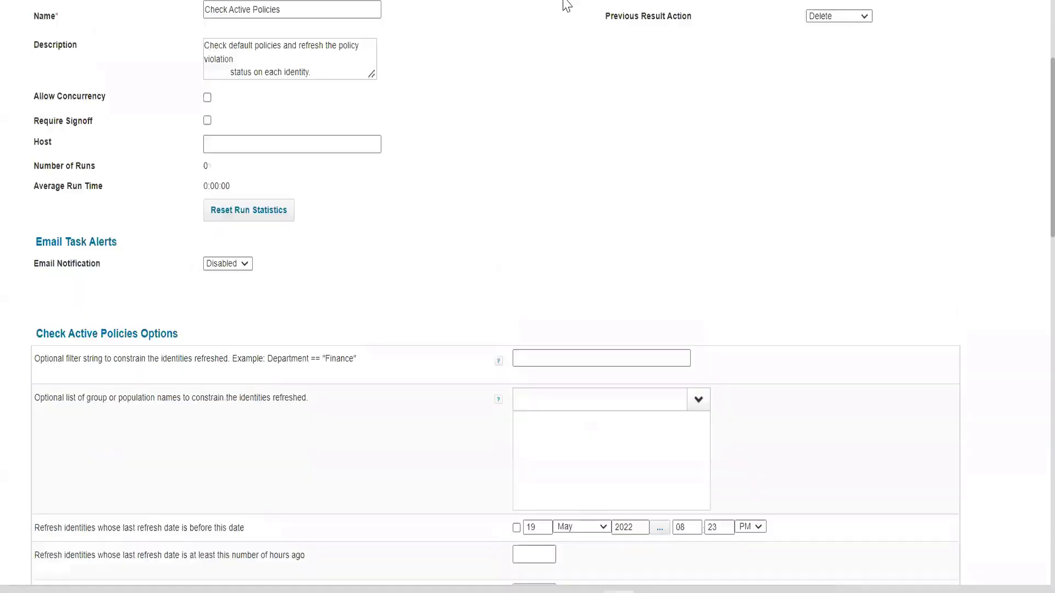
Switch to the Check Active Policies task and compare its name and enabled options, highlighting Check active policies.
{"action": "scroll", "coordinate": [326, 195], "scroll_direction": "up", "scroll_amount": 3}
{"action": "left_click_drag", "start_coordinate": [308, 206], "coordinate": [130, 212]}
{"action": "scroll", "coordinate": [130, 212], "scroll_direction": "down", "scroll_amount": 9}
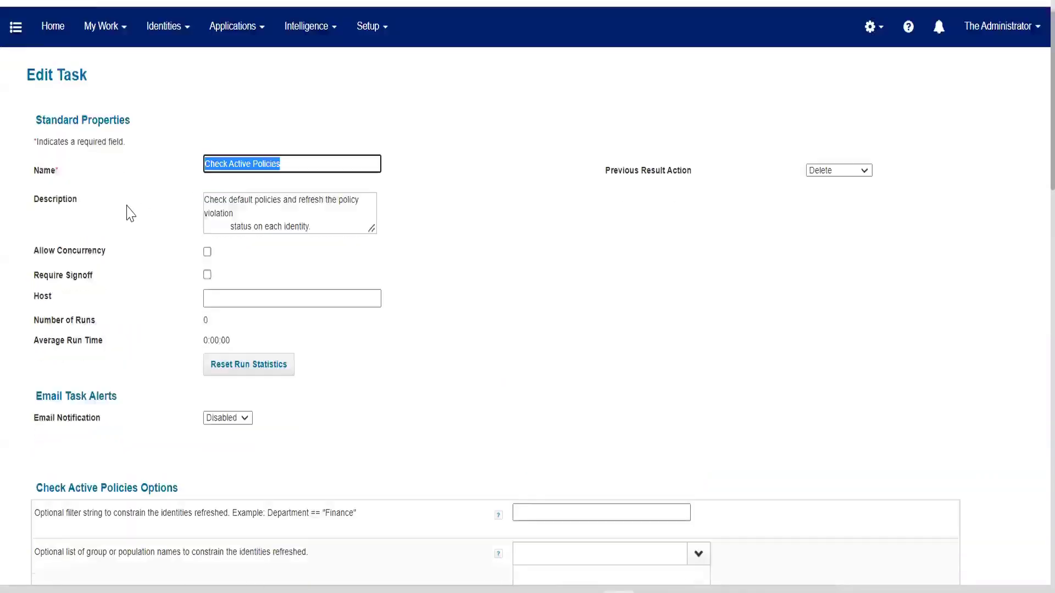
{"action": "scroll", "coordinate": [520, 327], "scroll_direction": "down", "scroll_amount": 11}
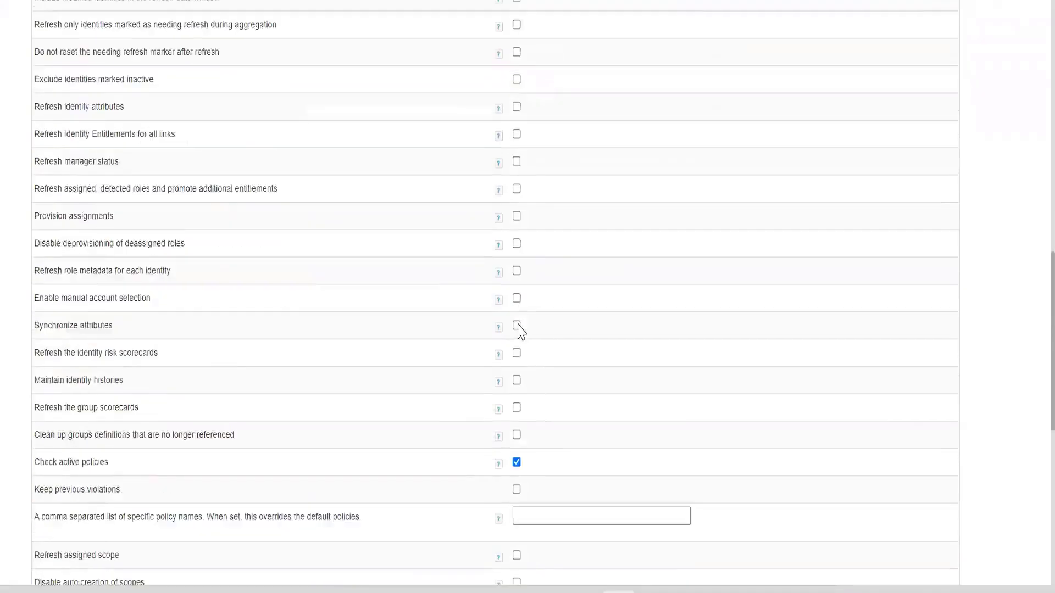
{"action": "left_click_drag", "start_coordinate": [35, 218], "coordinate": [377, 238]}
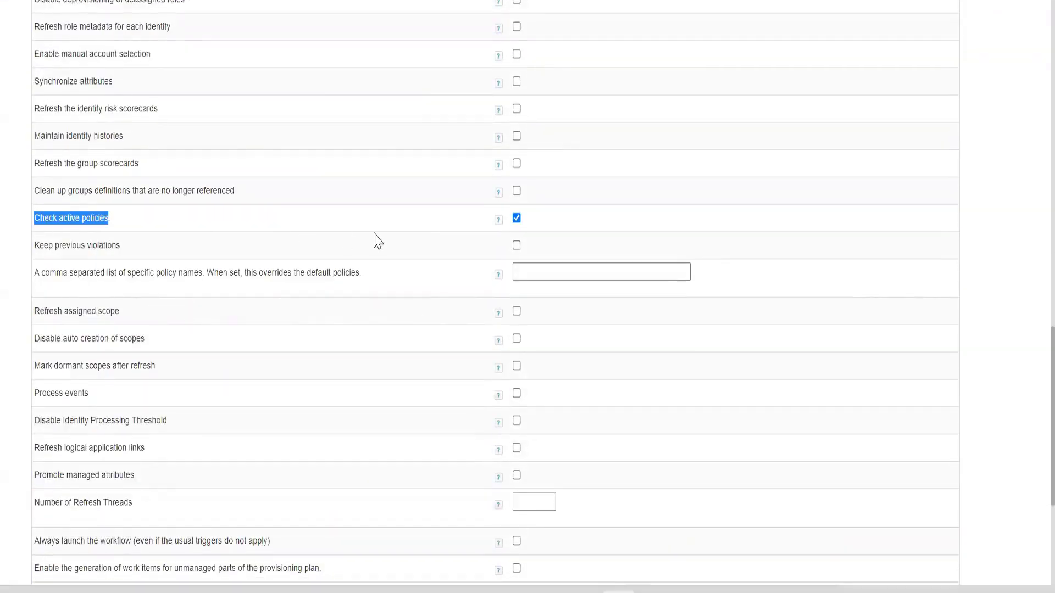
{"action": "scroll", "coordinate": [454, 236], "scroll_direction": "up", "scroll_amount": 1}
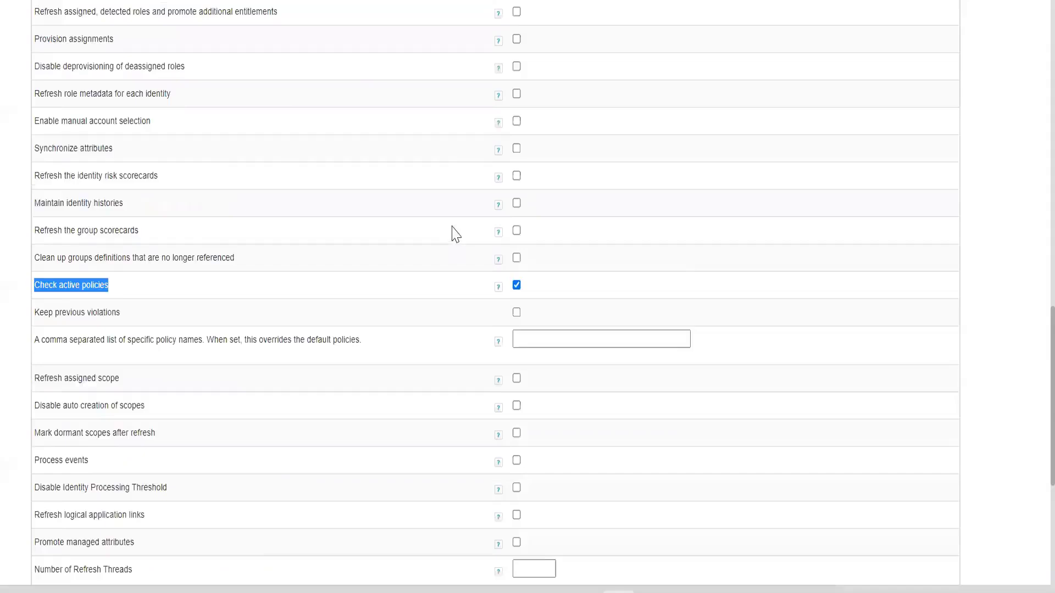
Go back to the Refresh Identity Cube task and review its name and its Check active policies option again.
{"action": "scroll", "coordinate": [455, 233], "scroll_direction": "up", "scroll_amount": 4}
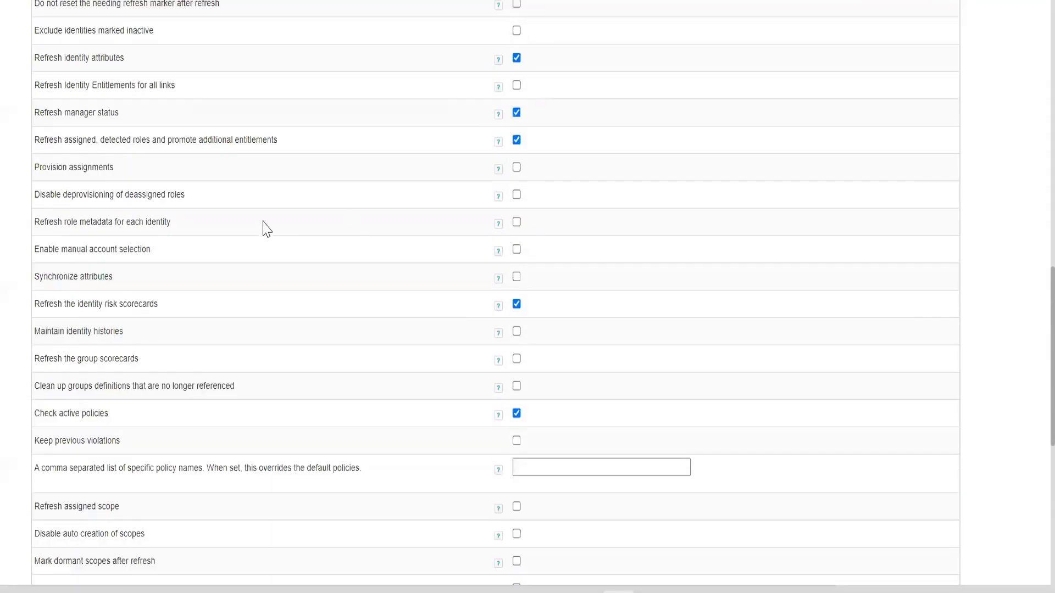
{"action": "scroll", "coordinate": [266, 228], "scroll_direction": "up", "scroll_amount": 16}
{"action": "left_click_drag", "start_coordinate": [302, 194], "coordinate": [73, 214]}
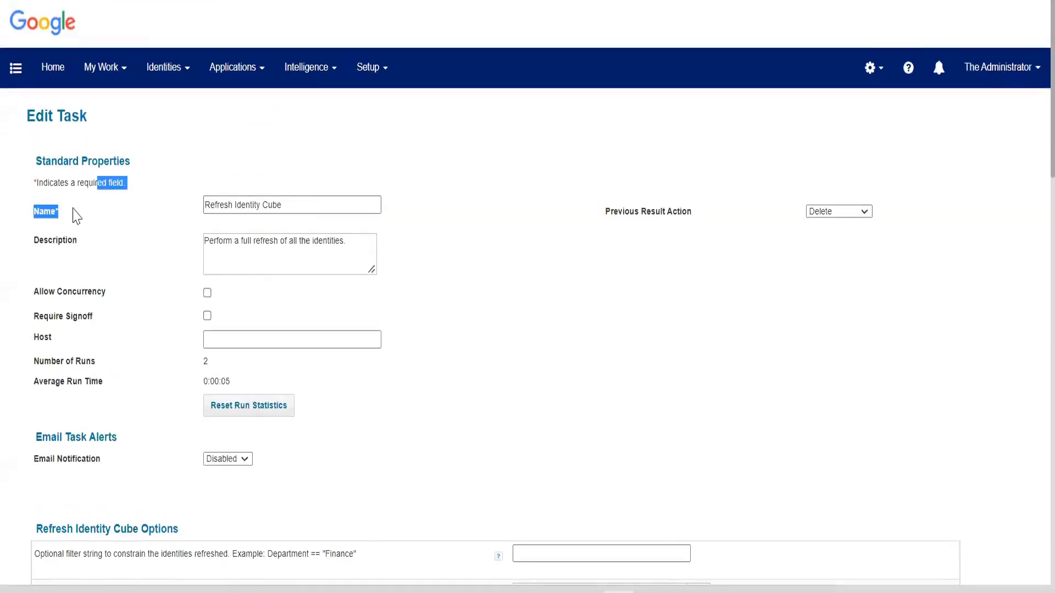
{"action": "scroll", "coordinate": [238, 336], "scroll_direction": "down", "scroll_amount": 20}
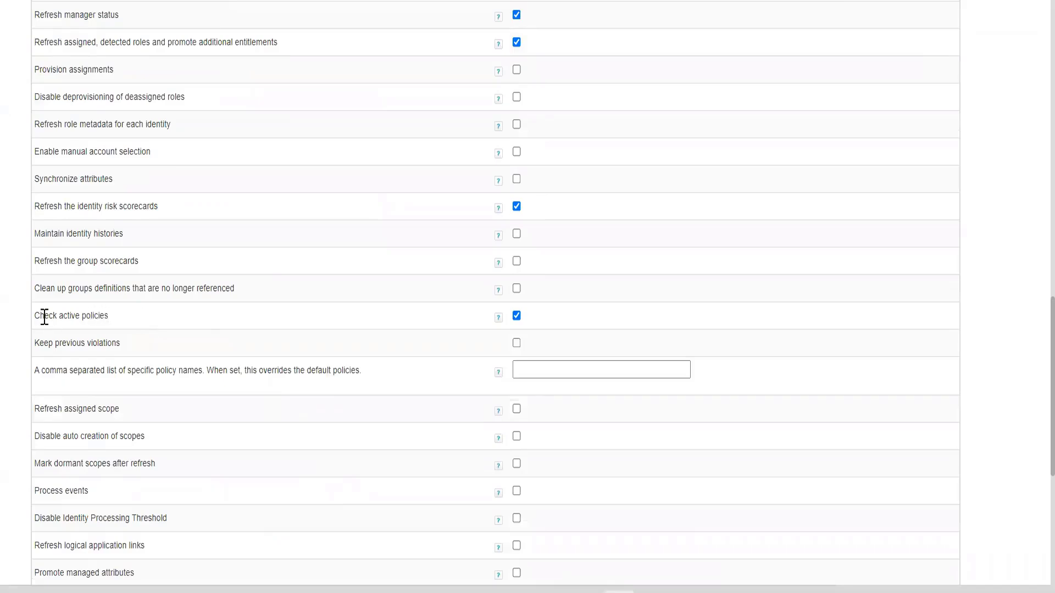
{"action": "left_click_drag", "start_coordinate": [44, 318], "coordinate": [224, 321]}
{"action": "scroll", "coordinate": [227, 318], "scroll_direction": "up", "scroll_amount": 20}
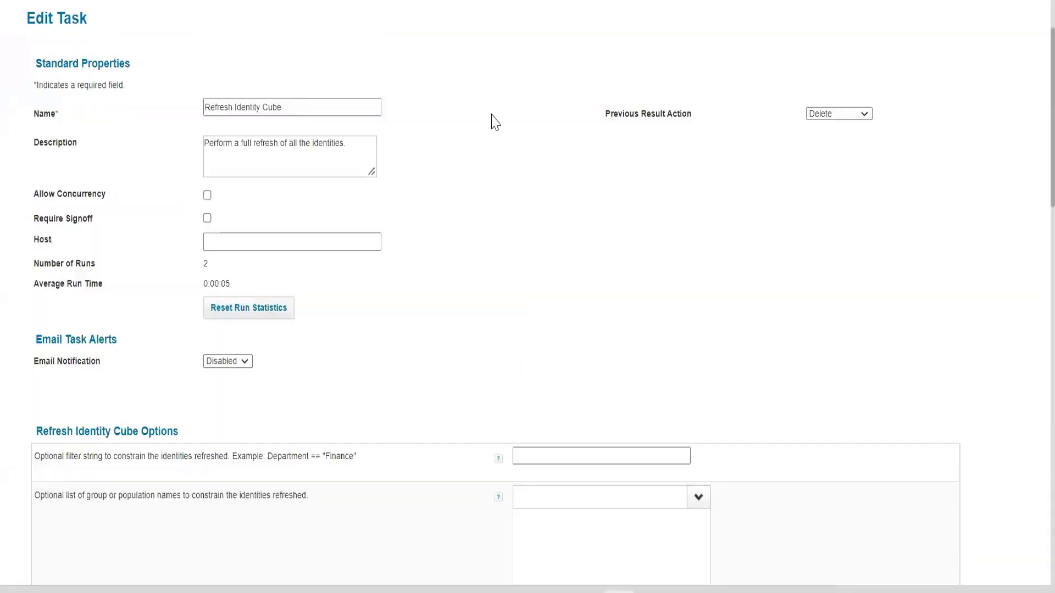
Return to the Check Active Policies task, recheck its options, save and execute it, and acknowledge the background execution.
{"action": "scroll", "coordinate": [494, 297], "scroll_direction": "down", "scroll_amount": 12}
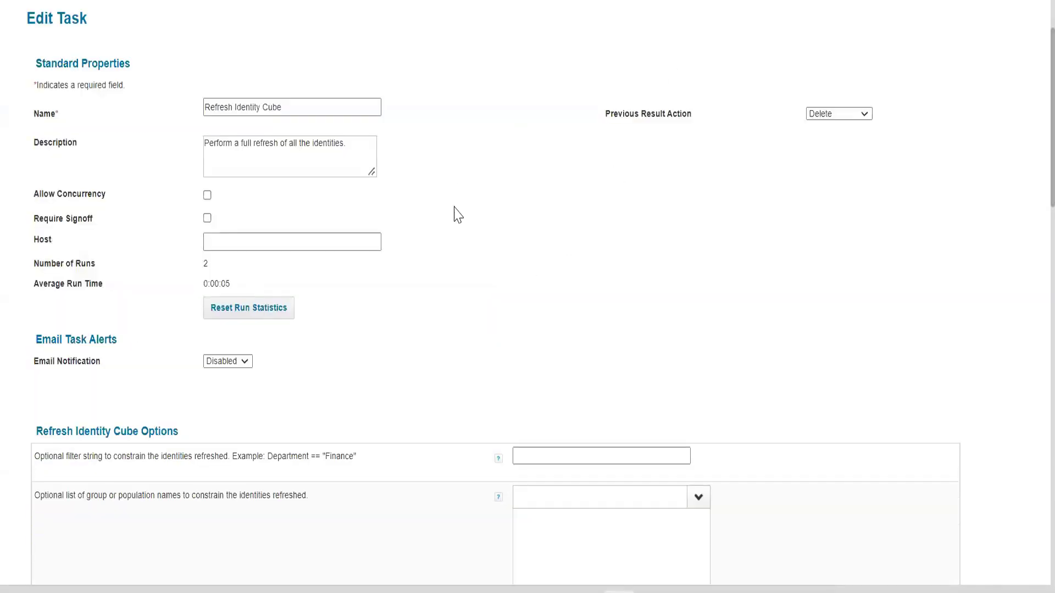
{"action": "scroll", "coordinate": [454, 212], "scroll_direction": "down", "scroll_amount": 10}
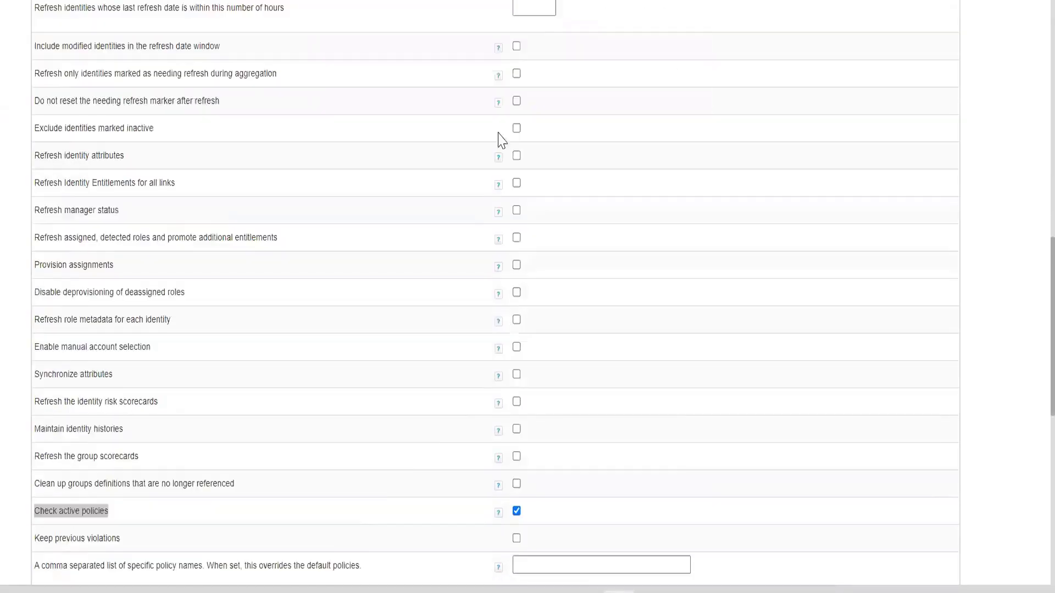
{"action": "scroll", "coordinate": [332, 107], "scroll_direction": "up", "scroll_amount": 5}
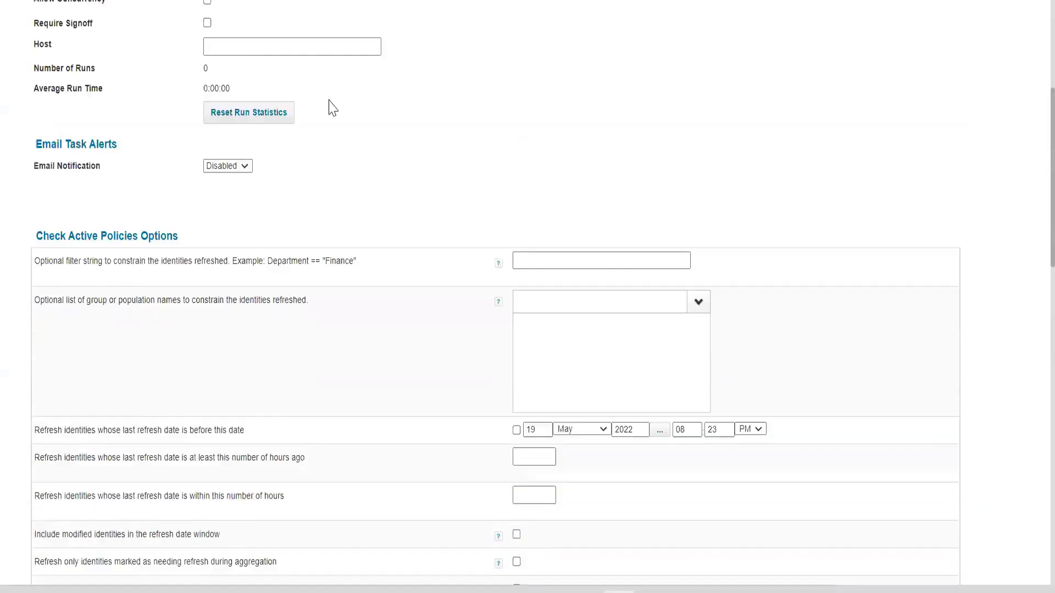
{"action": "scroll", "coordinate": [332, 108], "scroll_direction": "up", "scroll_amount": 5}
{"action": "left_click_drag", "start_coordinate": [365, 207], "coordinate": [147, 217]}
{"action": "scroll", "coordinate": [147, 220], "scroll_direction": "down", "scroll_amount": 10}
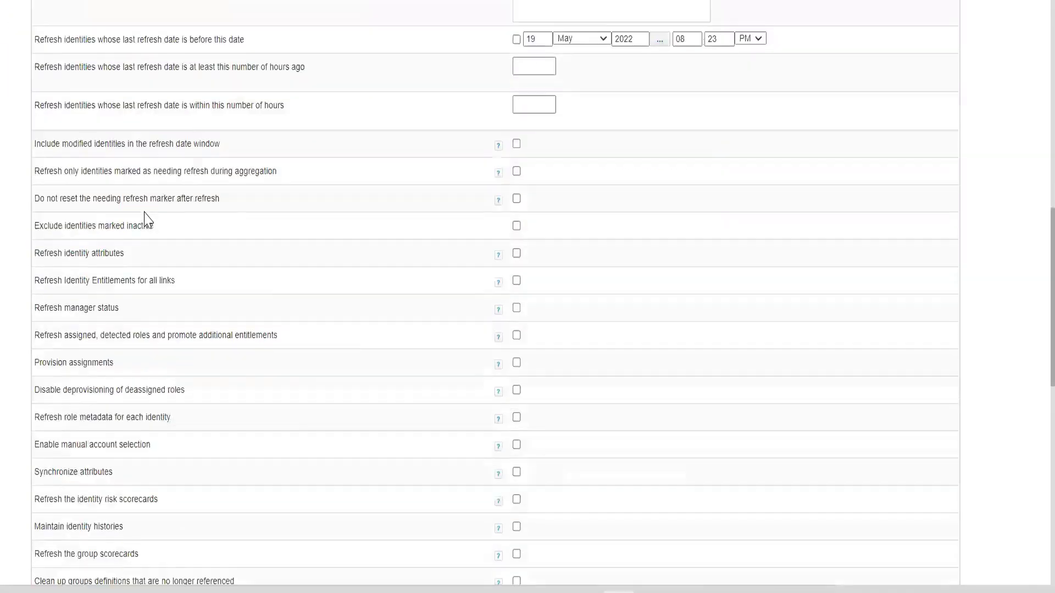
{"action": "scroll", "coordinate": [147, 220], "scroll_direction": "down", "scroll_amount": 15}
{"action": "left_click", "coordinate": [117, 539]}
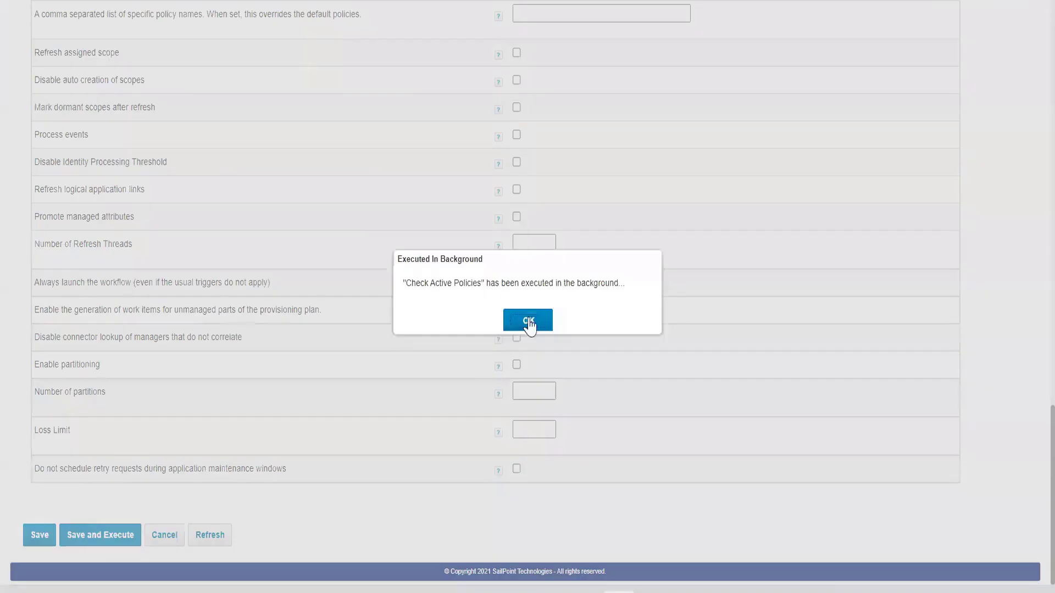
{"action": "left_click", "coordinate": [528, 322]}
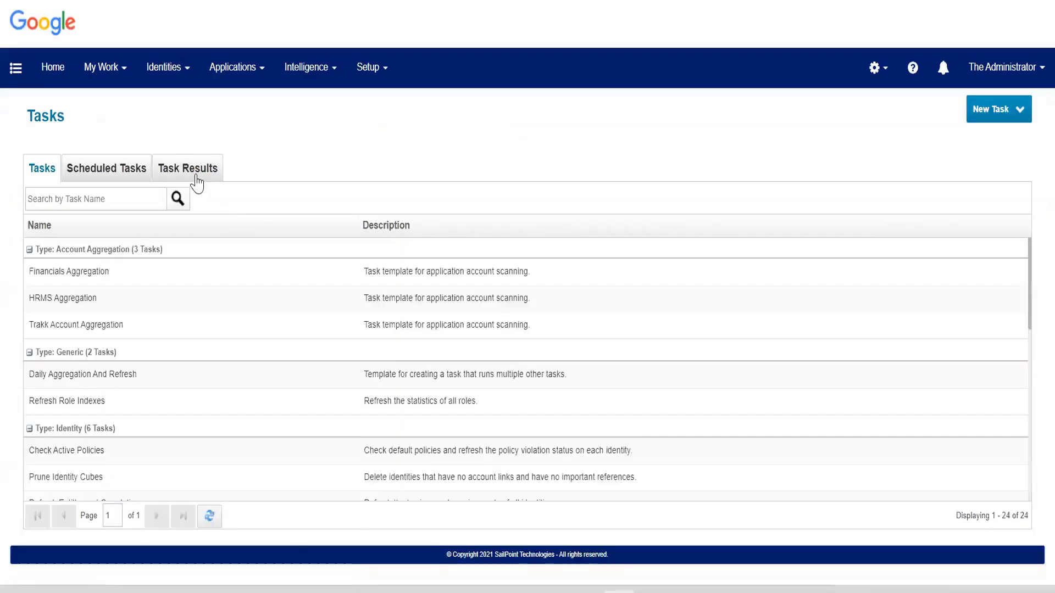
Search the task results for "check", refresh the list, and open the Check Active Policies result.
{"action": "left_click", "coordinate": [190, 174]}
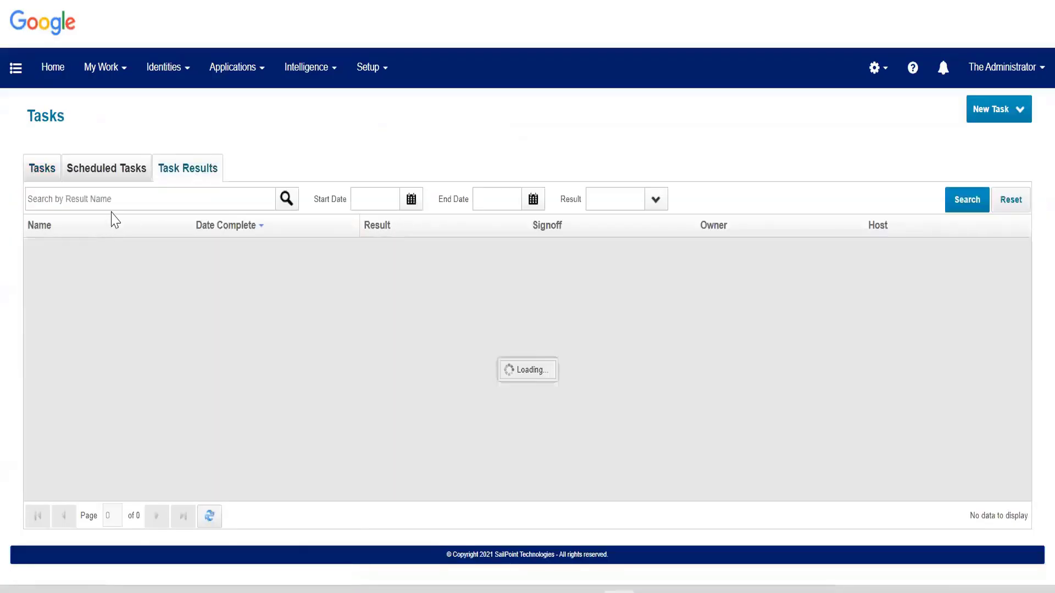
{"action": "left_click", "coordinate": [112, 199]}
{"action": "type", "text": "q"}
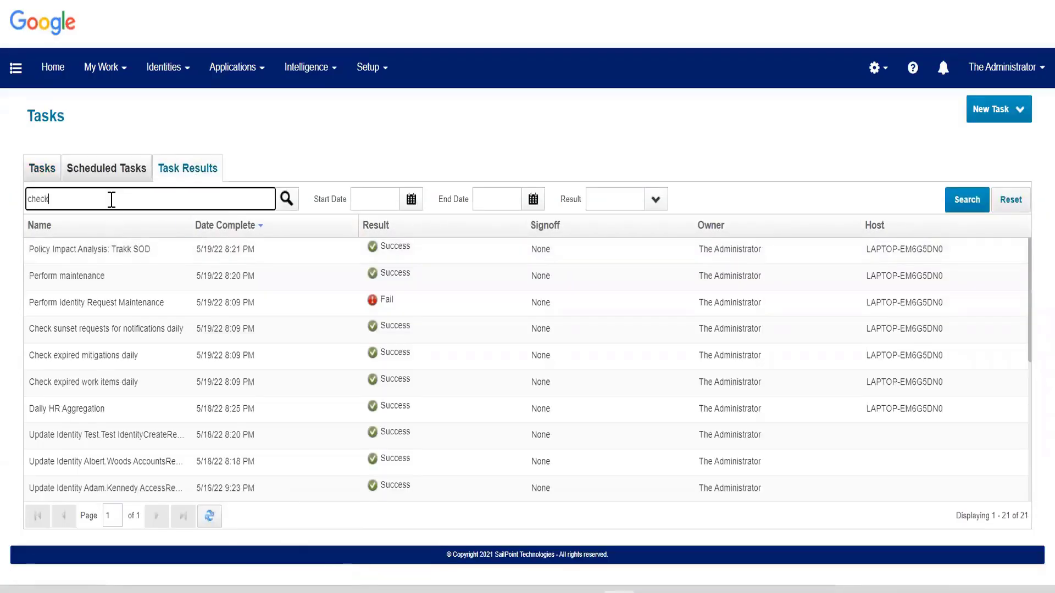
{"action": "type", "text": "heck"}
{"action": "key", "text": "Return"}
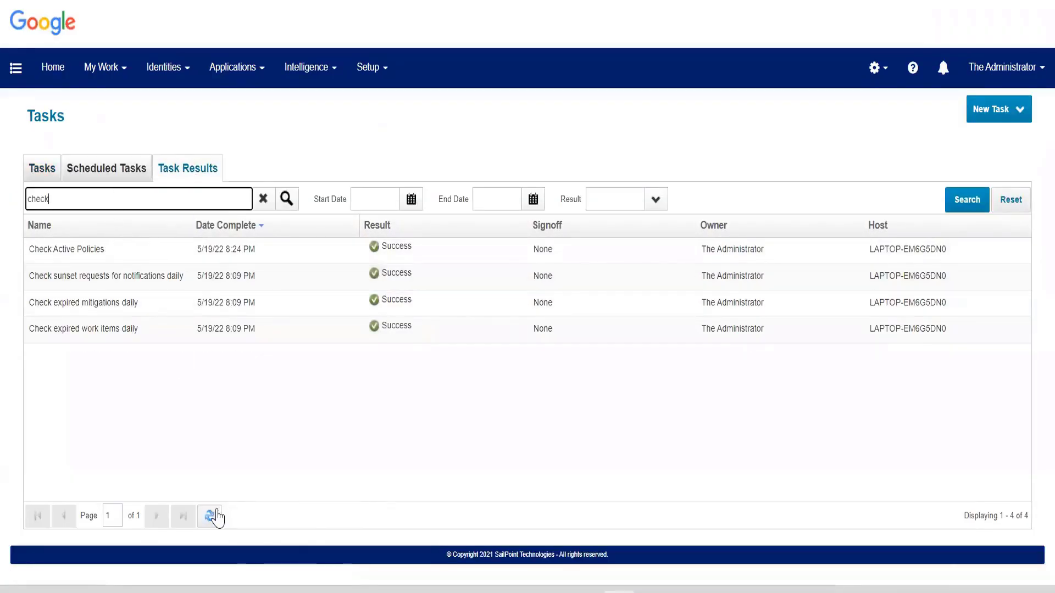
{"action": "left_click", "coordinate": [218, 517]}
{"action": "left_click", "coordinate": [221, 261]}
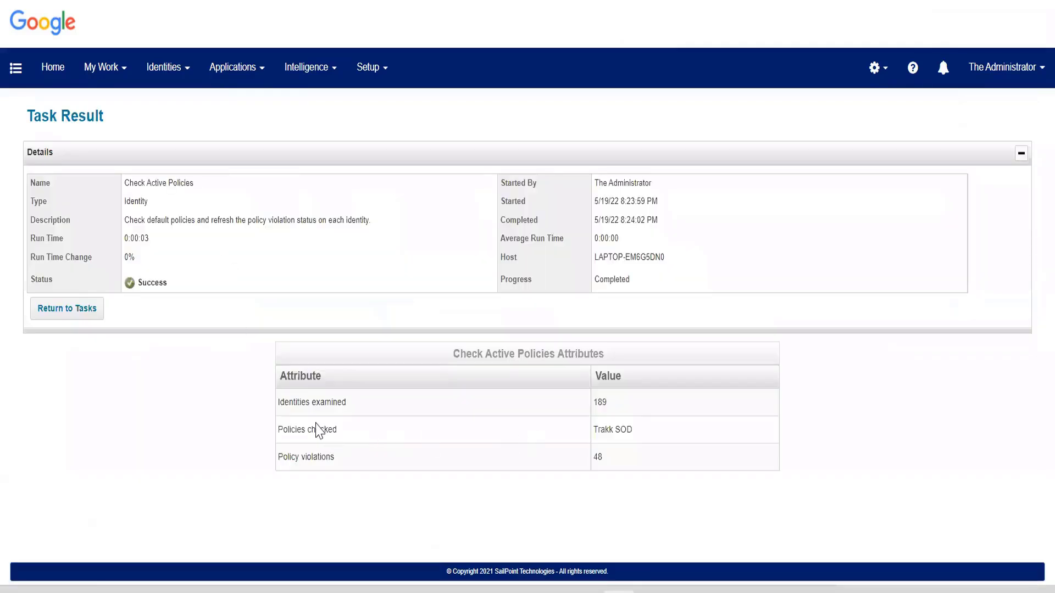
Examine the policies checked, identities examined and policy violations values in the Check Active Policies result.
{"action": "left_click_drag", "start_coordinate": [599, 431], "coordinate": [670, 438]}
{"action": "left_click_drag", "start_coordinate": [591, 403], "coordinate": [617, 405]}
{"action": "left_click", "coordinate": [662, 465]}
{"action": "left_click_drag", "start_coordinate": [595, 461], "coordinate": [662, 464]}
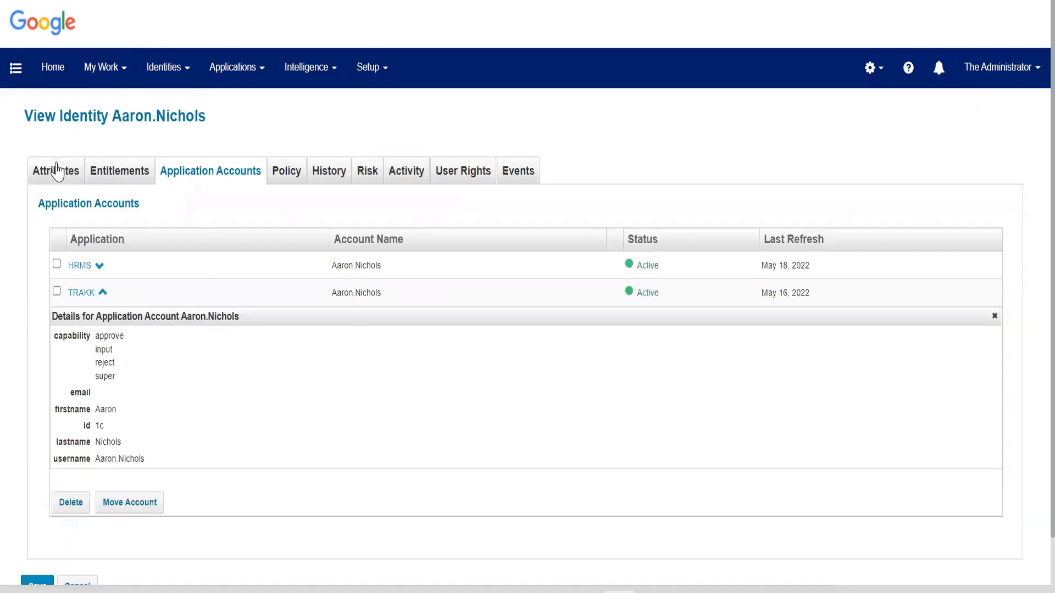
View the identity's attributes and open the list of work items.
{"action": "left_click", "coordinate": [58, 172]}
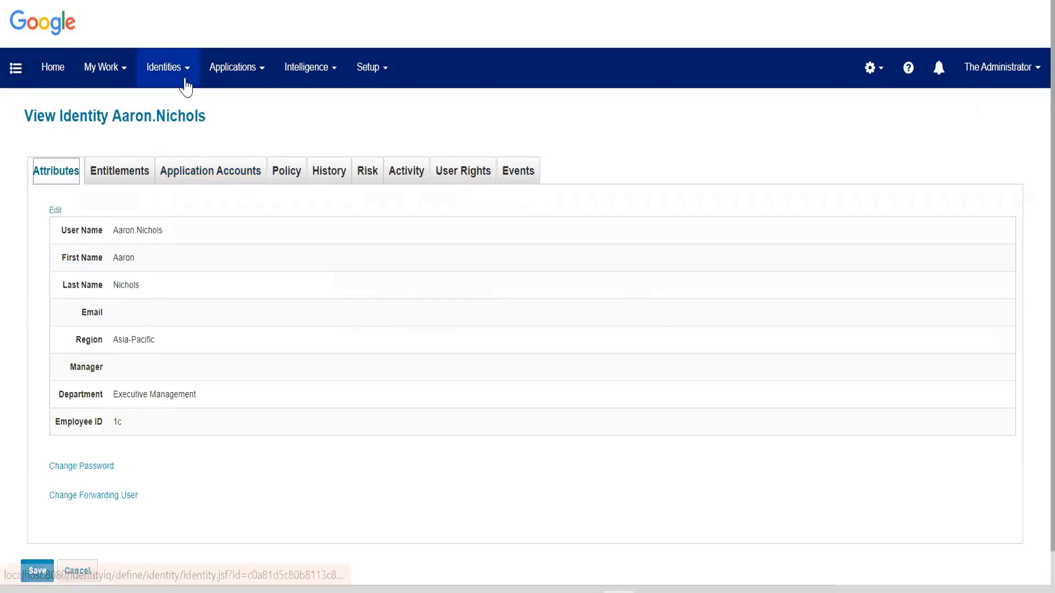
{"action": "left_click", "coordinate": [104, 67]}
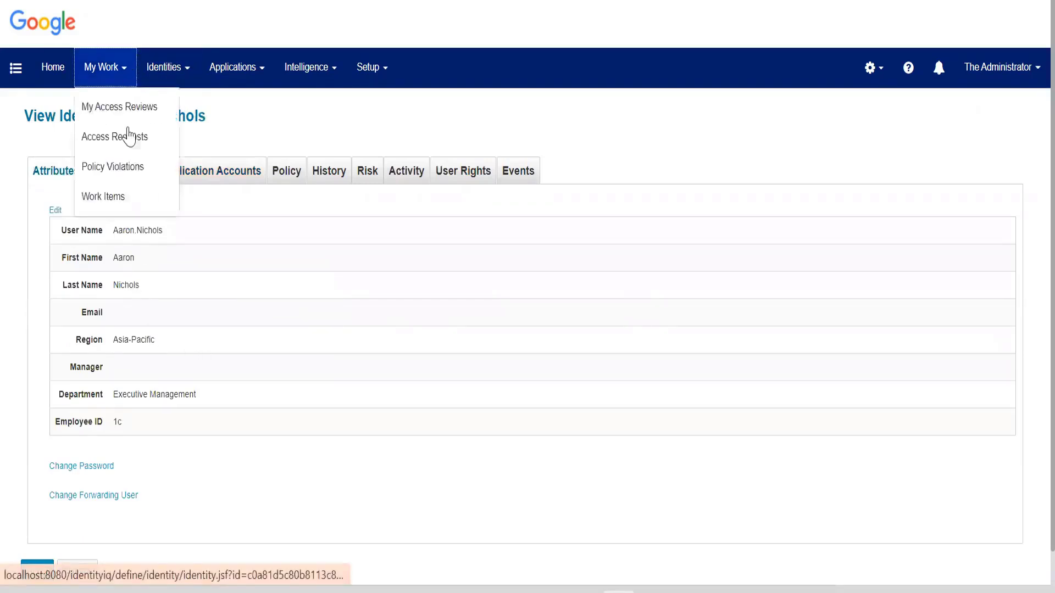
{"action": "left_click", "coordinate": [123, 197]}
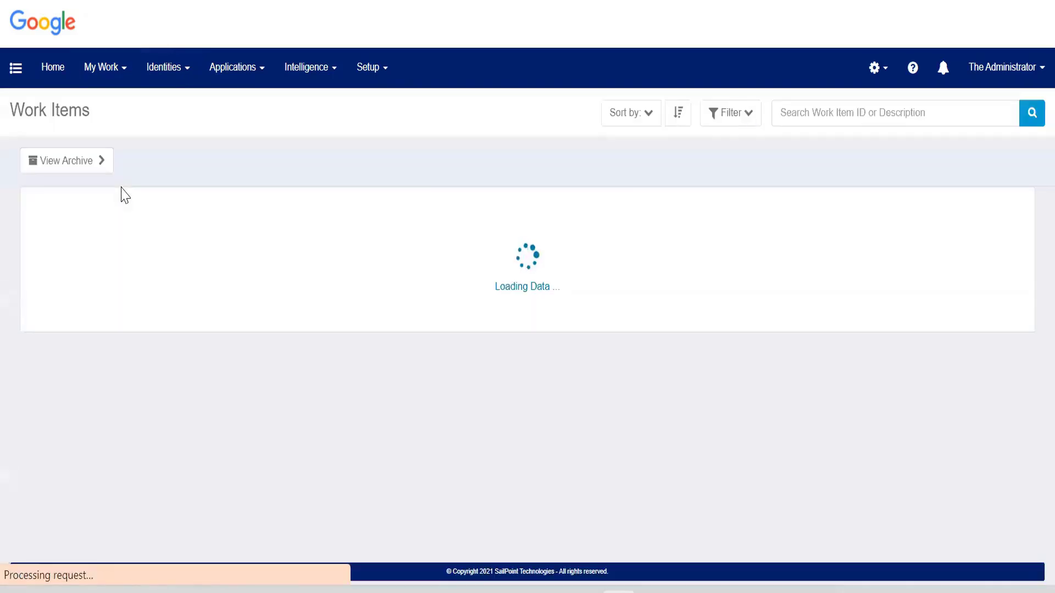
Open the policy violations and look through the open Trakk SOD violations.
{"action": "left_click", "coordinate": [124, 77]}
{"action": "left_click", "coordinate": [123, 167]}
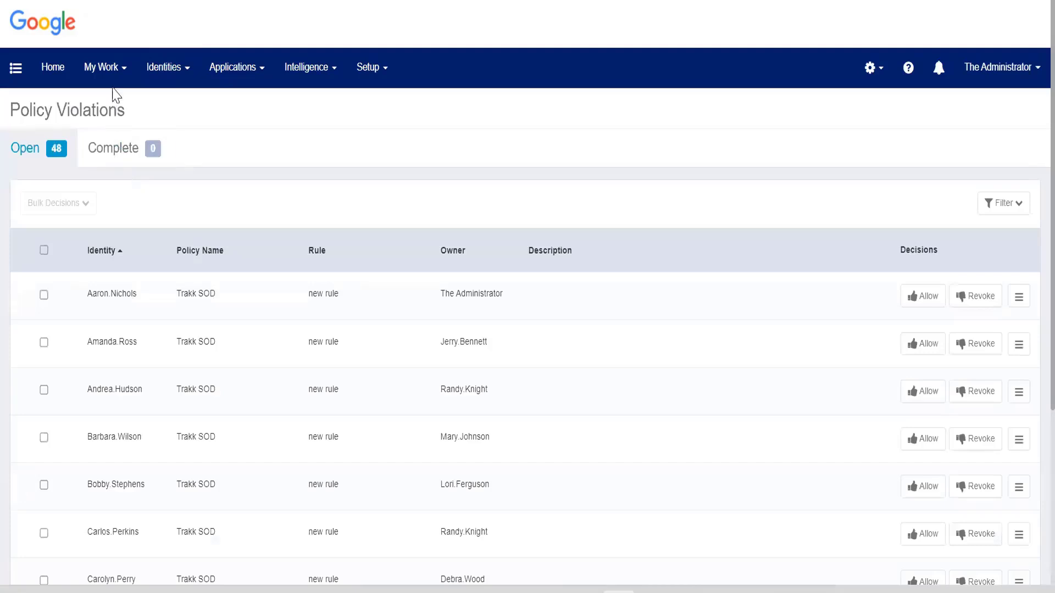
{"action": "left_click", "coordinate": [110, 77]}
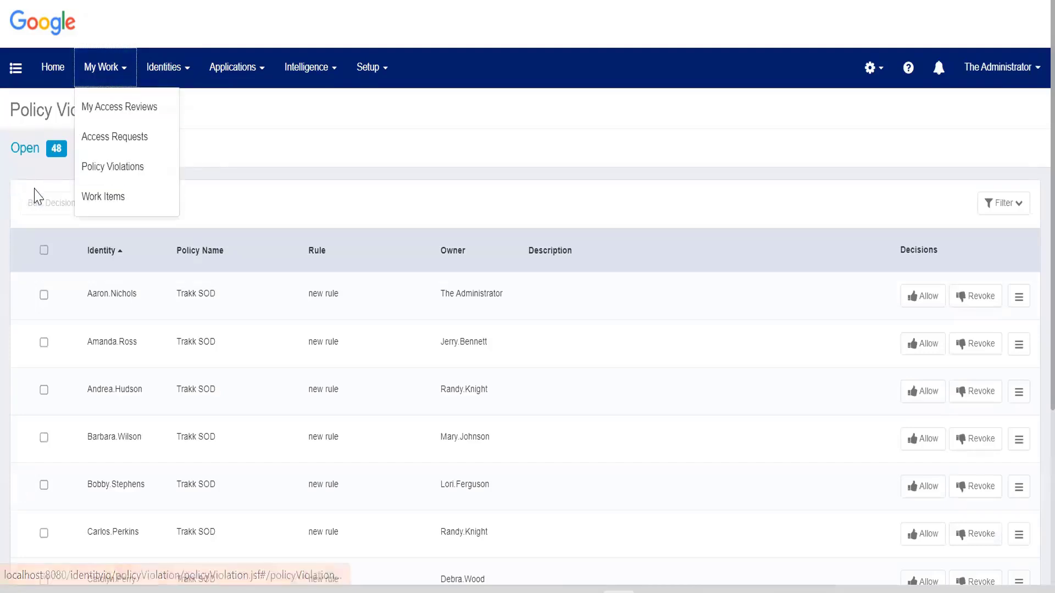
{"action": "left_click", "coordinate": [41, 155]}
{"action": "scroll", "coordinate": [48, 192], "scroll_direction": "down", "scroll_amount": 2}
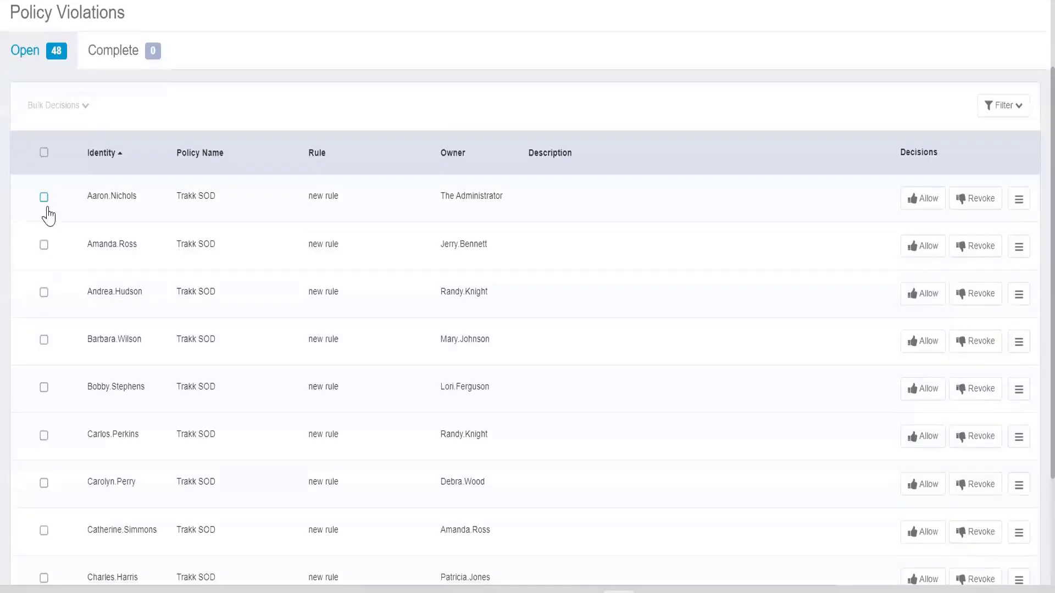